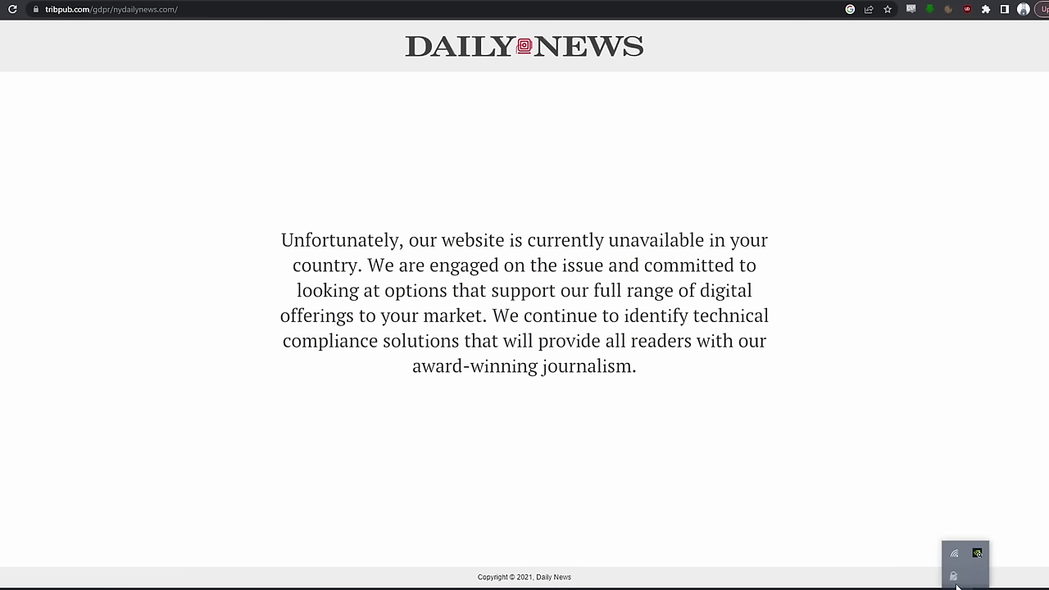
# - Connect the PIA VPN through a US North Carolina server and reload the Daily News site
pyautogui.click(955, 579)
pyautogui.click(956, 404)
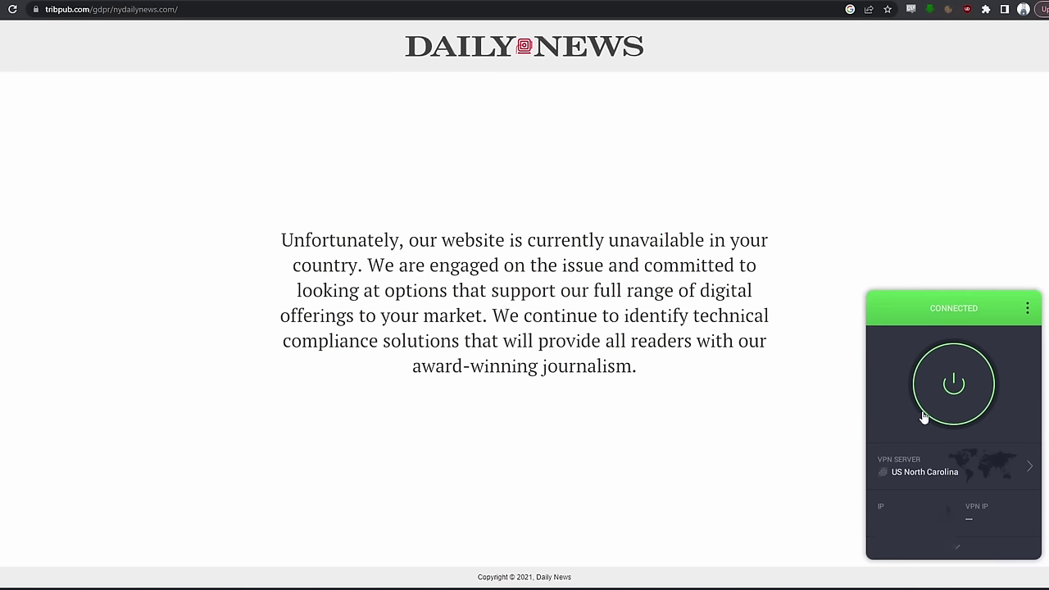
pyautogui.click(363, 47)
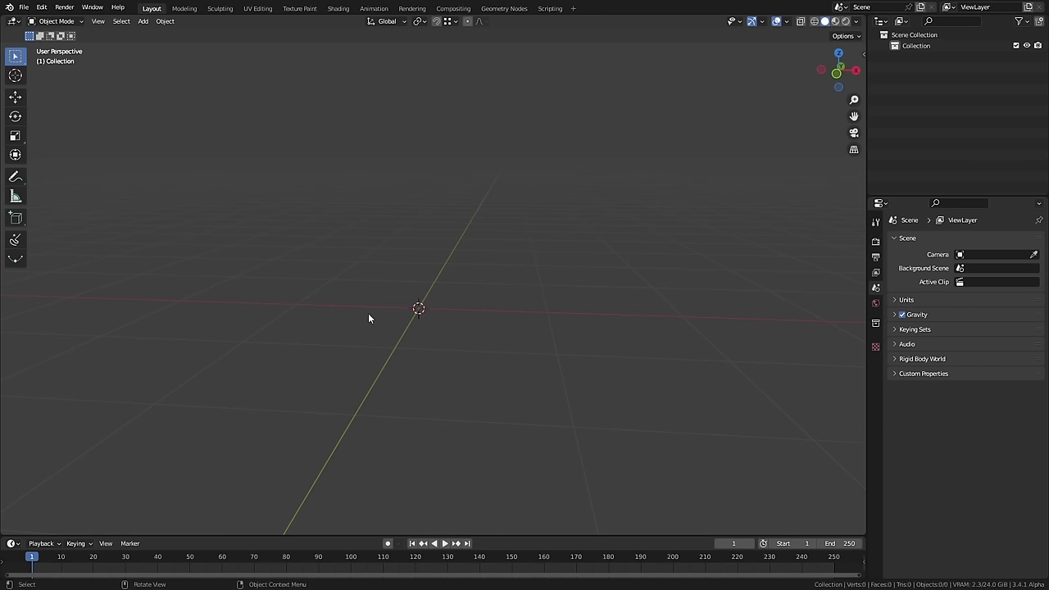
# - Add a UV sphere and extrude a square patch of its front faces inward
pyautogui.hotkey('shift', 'a')
pyautogui.moveTo(443, 258)
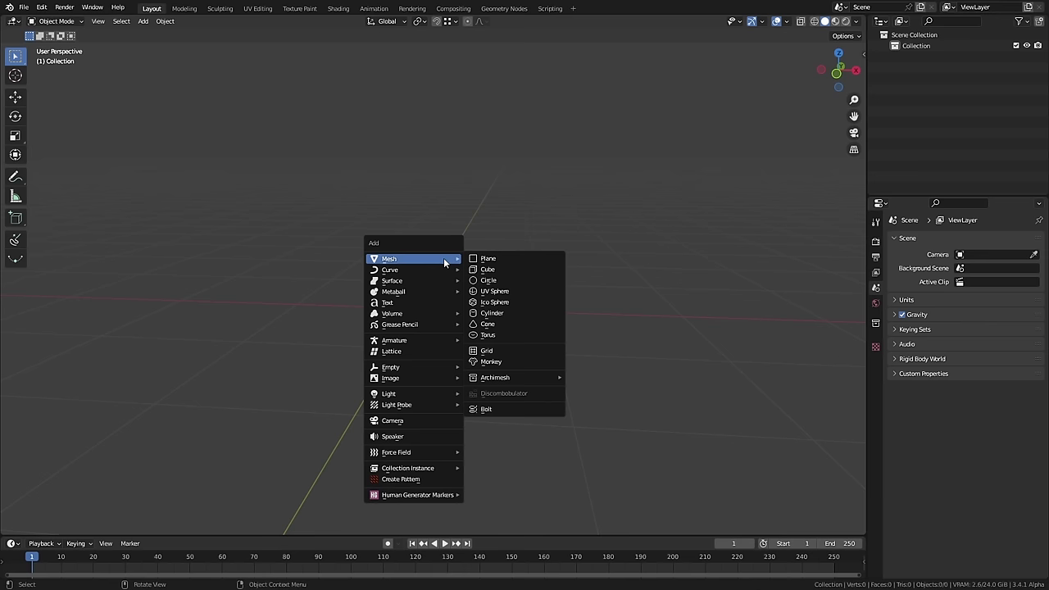
pyautogui.click(529, 292)
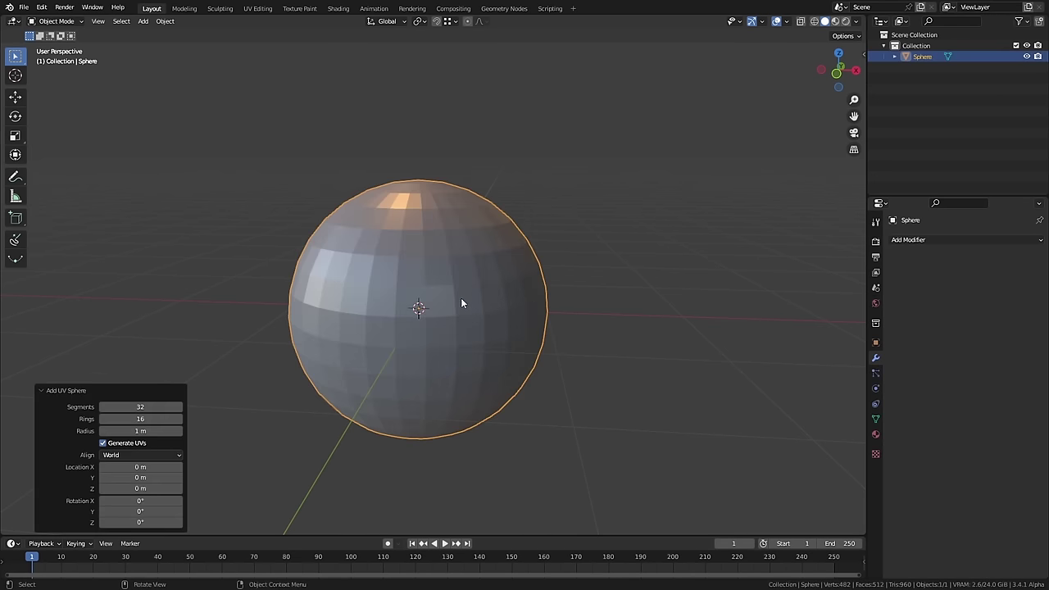
pyautogui.press('Tab')
pyautogui.press('KP_1')
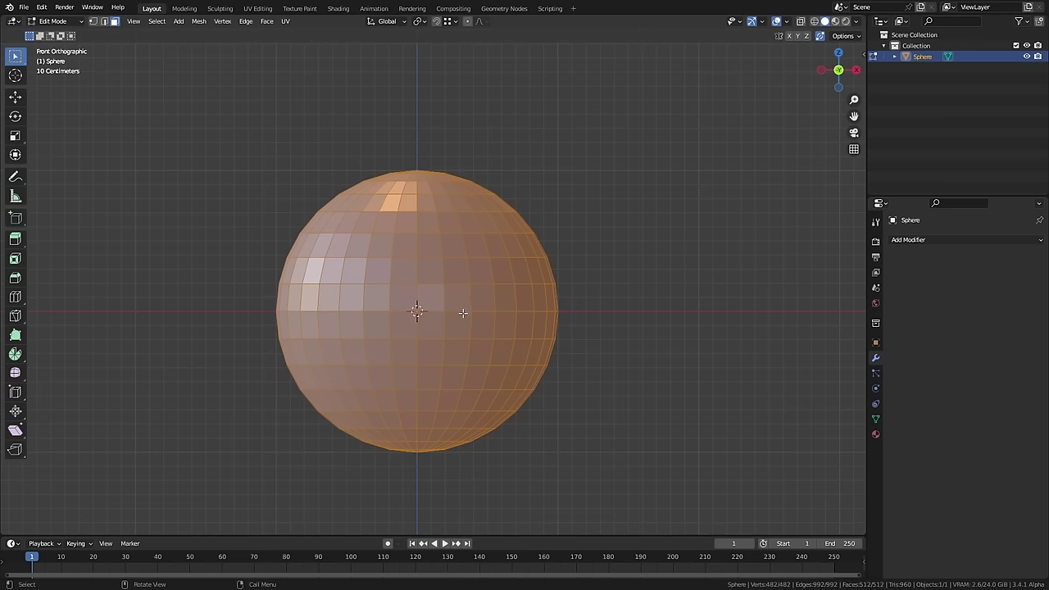
pyautogui.moveTo(374, 267); pyautogui.dragTo(457, 361)
pyautogui.moveTo(456, 360); pyautogui.dragTo(420, 339, button='middle')
pyautogui.press('e')
pyautogui.click(445, 327)
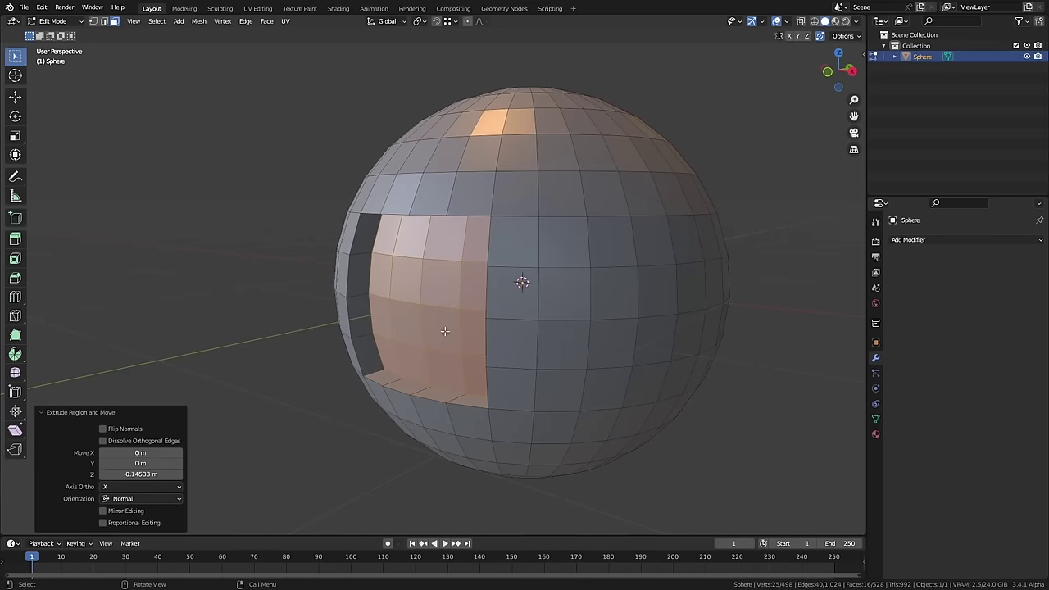
# - Give the sphere level-2 subdivision surface and auto smooth shading
pyautogui.press('Tab')
pyautogui.hotkey('ctrl', '2')
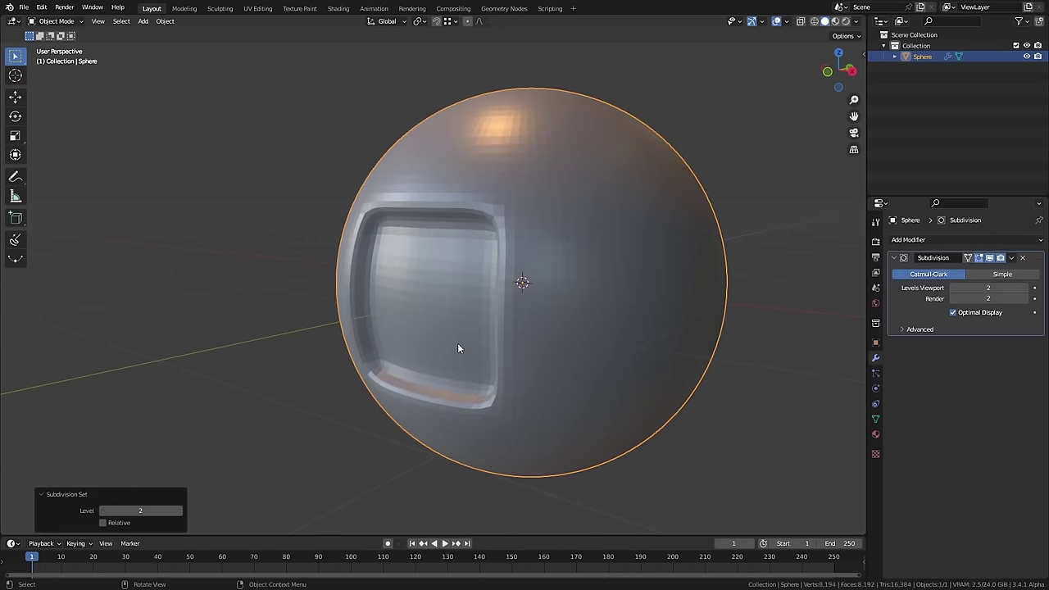
pyautogui.scroll(4, 458, 342)
pyautogui.rightClick(615, 218)
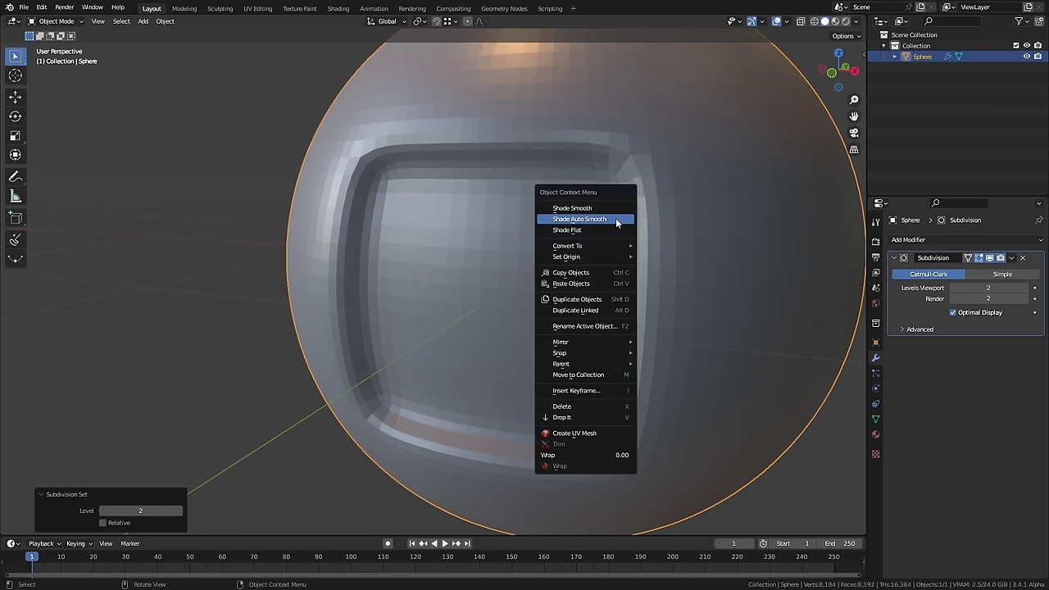
pyautogui.click(616, 218)
pyautogui.scroll(-2, 626, 190)
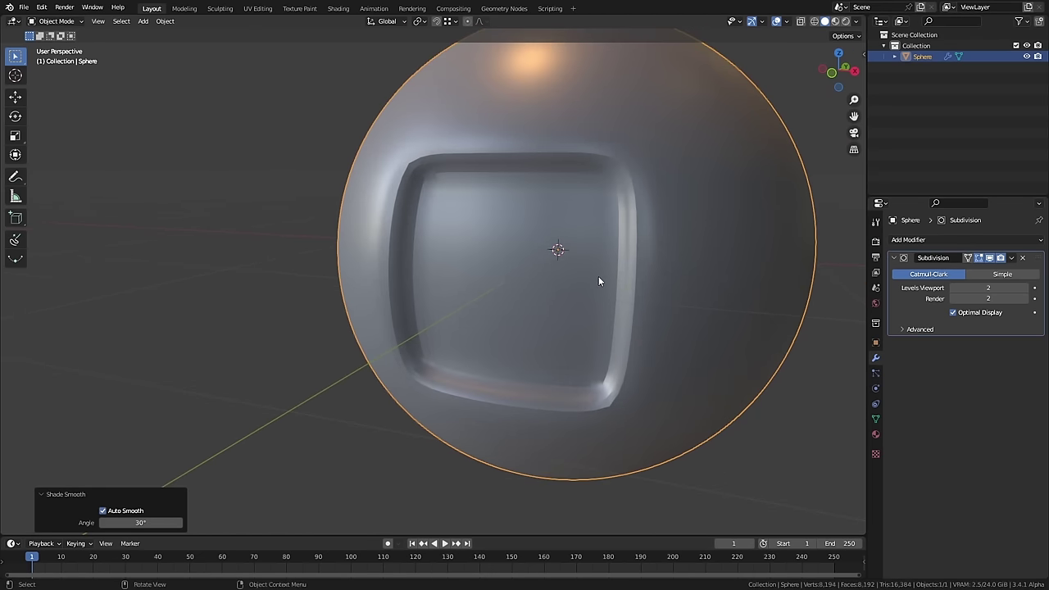
# - Raise subdivision to level 3 and cut support loops above and beside the inset
pyautogui.hotkey('ctrl', '3')
pyautogui.moveTo(631, 264); pyautogui.dragTo(564, 300, button='middle')
pyautogui.press('Tab')
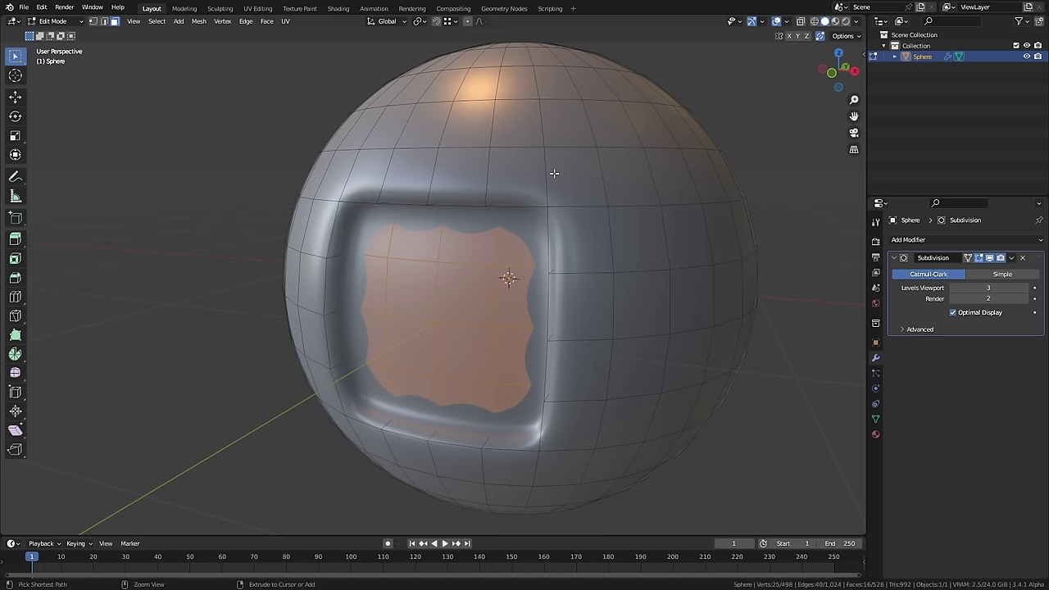
pyautogui.hotkey('ctrl', 'r')
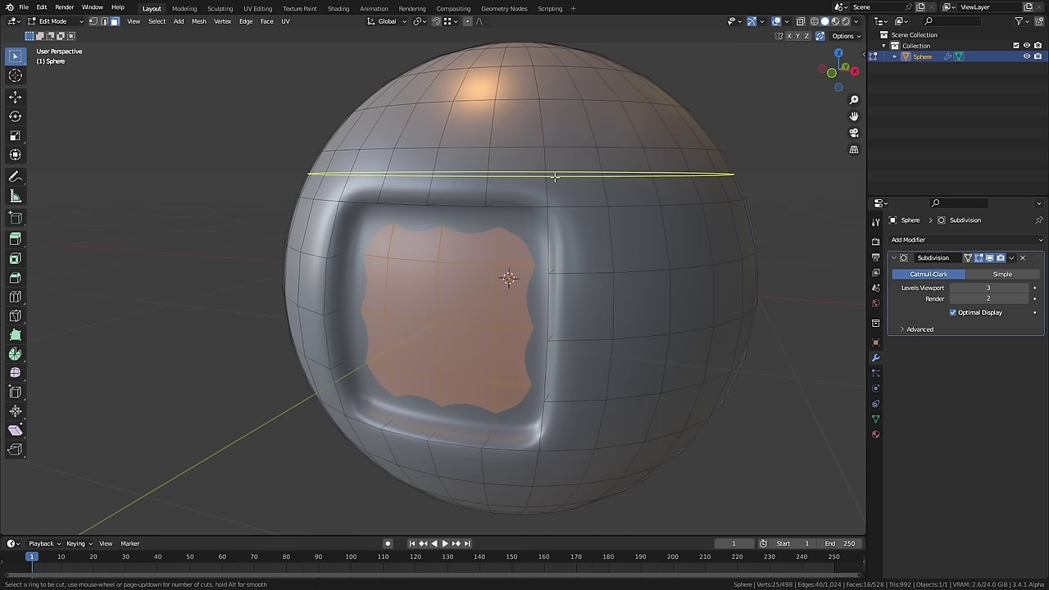
pyautogui.click(554, 174)
pyautogui.click(550, 202)
pyautogui.hotkey('ctrl', 'r')
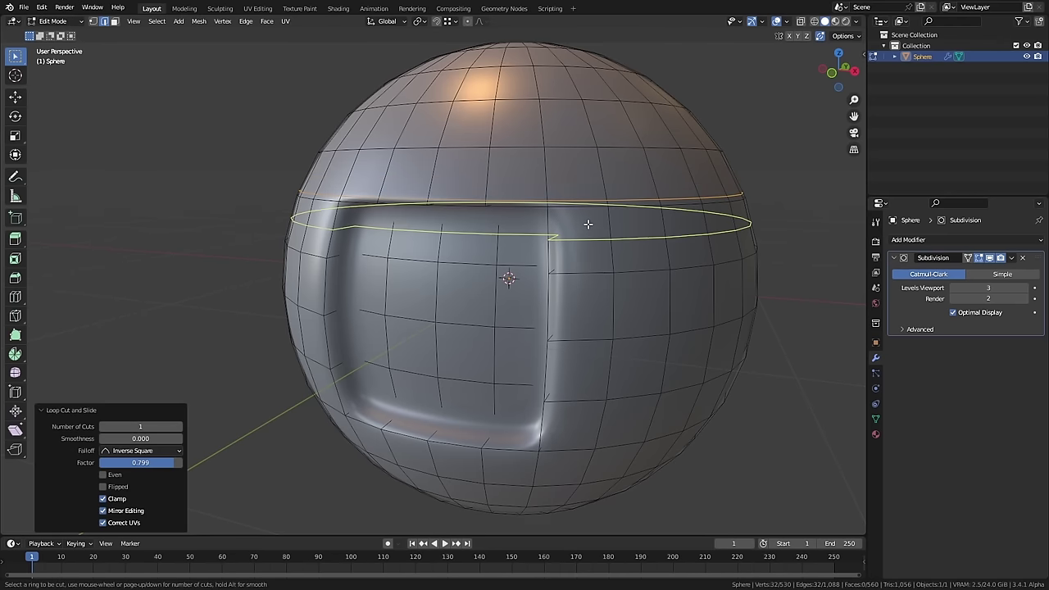
pyautogui.click(588, 220)
pyautogui.click(564, 223)
pyautogui.moveTo(353, 238); pyautogui.dragTo(426, 246, button='middle')
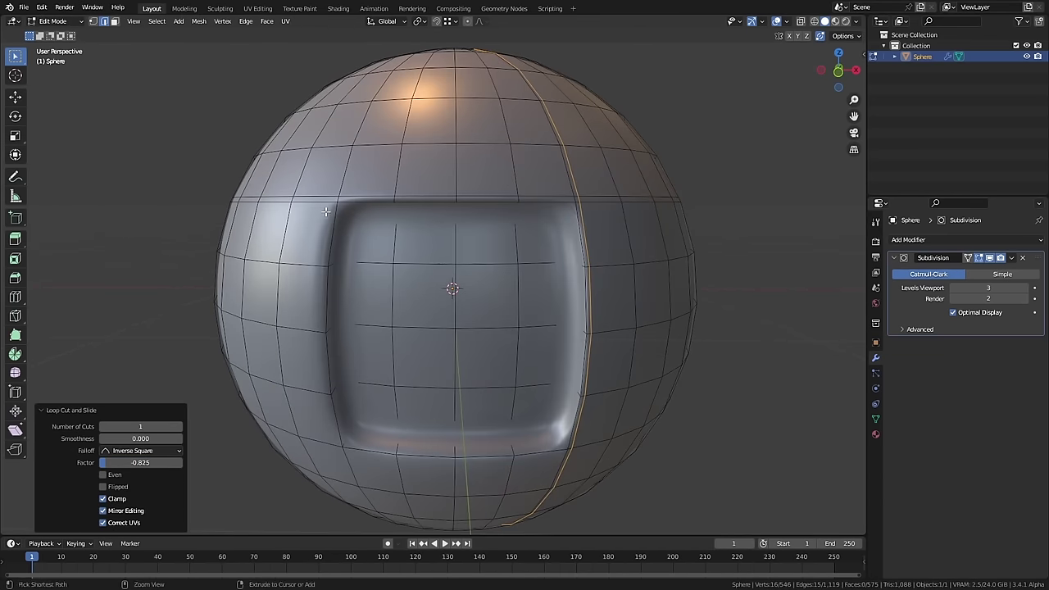
# - Add support loops tight against the inset's left, bottom and right edges
pyautogui.hotkey('ctrl', 'r')
pyautogui.click(385, 426)
pyautogui.click(403, 456)
pyautogui.hotkey('ctrl', 'r')
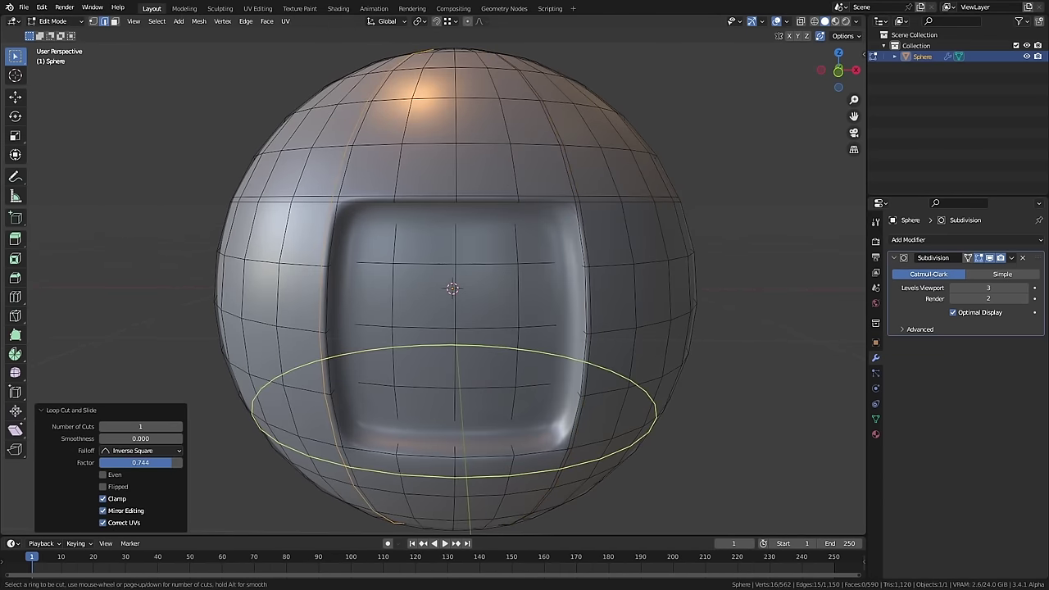
pyautogui.click(401, 455)
pyautogui.click(398, 456)
pyautogui.moveTo(398, 457); pyautogui.dragTo(637, 407, button='middle')
pyautogui.hotkey('ctrl', 'r')
pyautogui.click(636, 406)
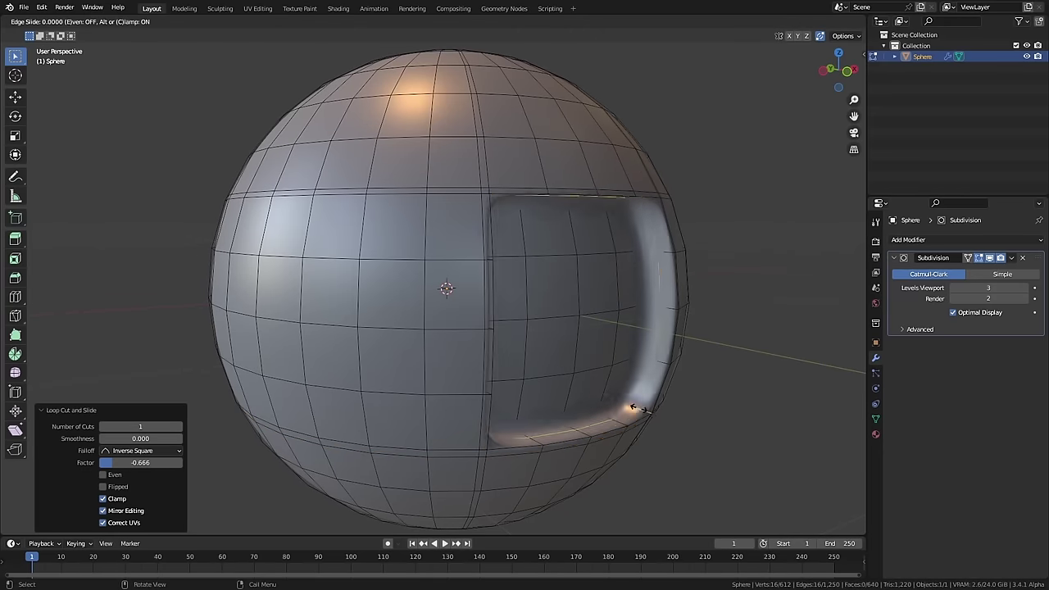
pyautogui.click(635, 407)
pyautogui.hotkey('ctrl', 'r')
pyautogui.rightClick(635, 407)
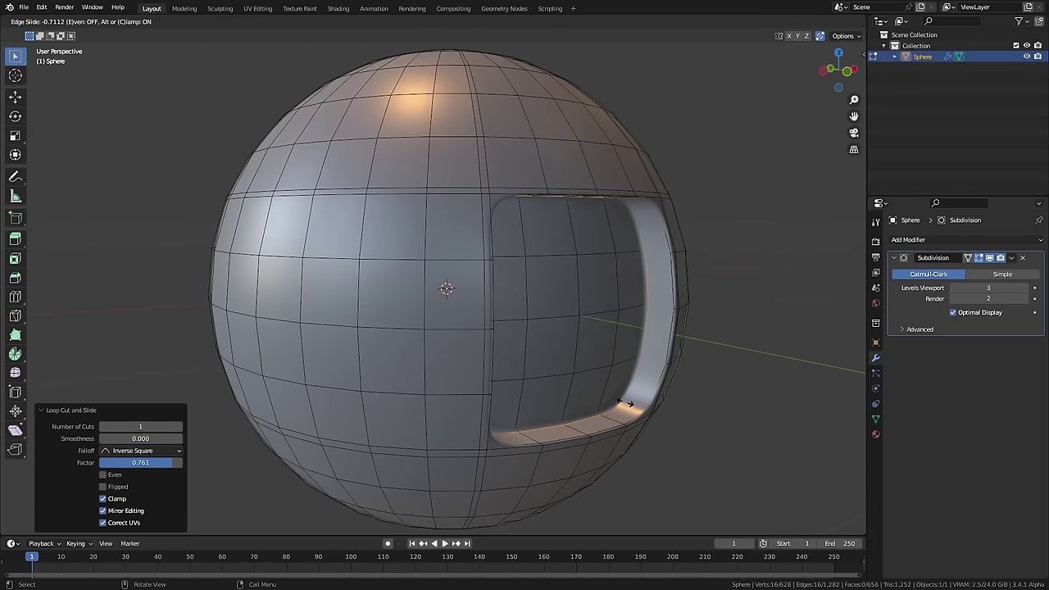
pyautogui.moveTo(635, 407); pyautogui.dragTo(453, 265, button='middle')
# - Inspect the smoothed inset in Object Mode from several angles
pyautogui.press('Tab')
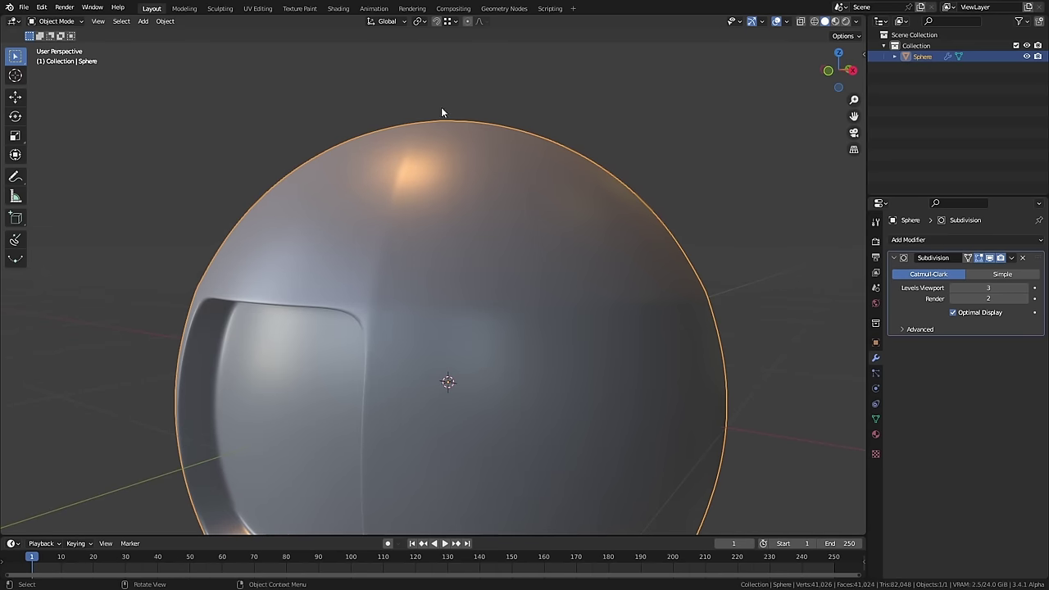
pyautogui.moveTo(242, 308); pyautogui.dragTo(404, 380, button='middle')
pyautogui.scroll(-3, 423, 418)
pyautogui.moveTo(464, 453); pyautogui.dragTo(350, 319, button='middle')
pyautogui.scroll(3, 352, 328)
# - Undo the edge loops back to the inset faces and deselect them
pyautogui.press('Tab')
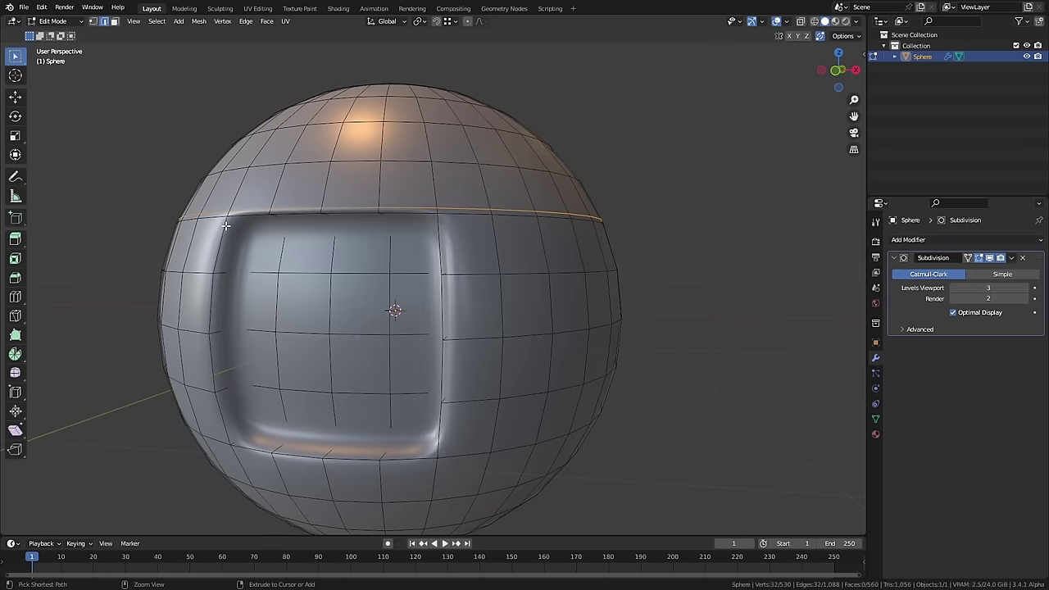
pyautogui.moveTo(226, 226); pyautogui.dragTo(448, 272, button='middle')
pyautogui.scroll(3, 413, 186)
pyautogui.hotkey('ctrl', 'z')
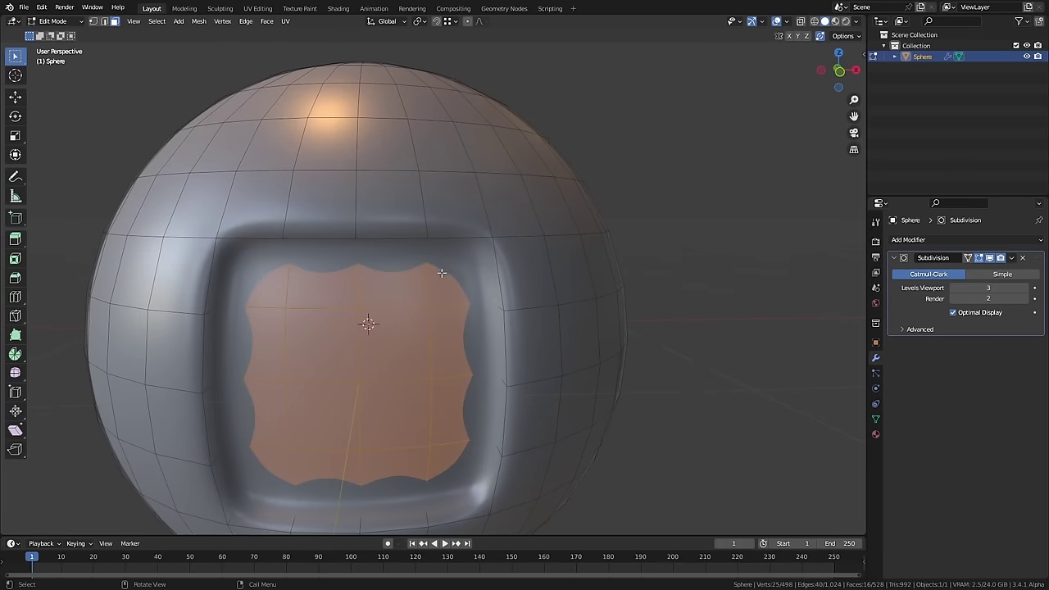
pyautogui.scroll(4, 463, 236)
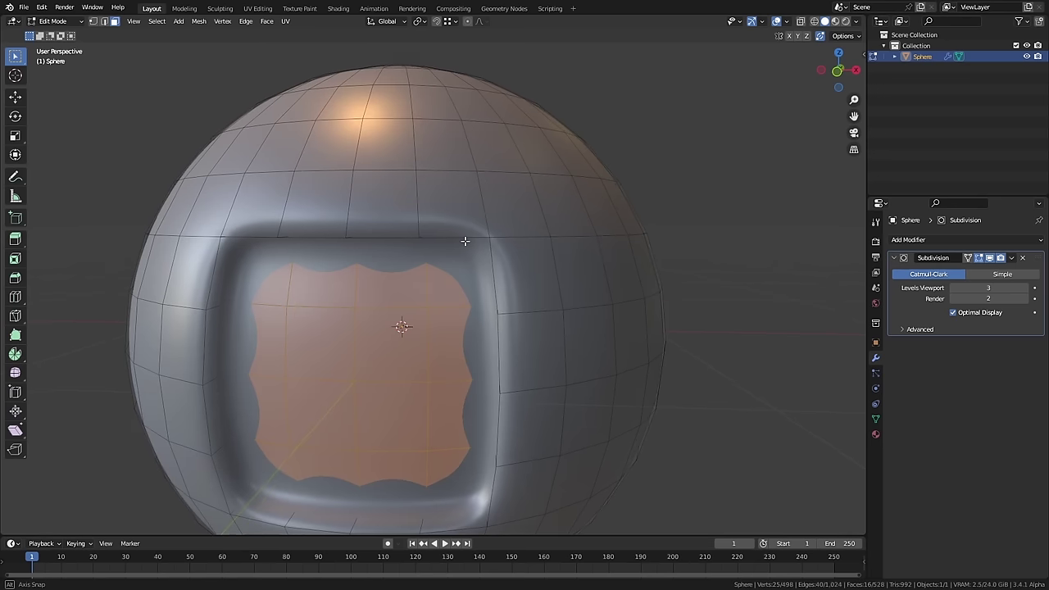
pyautogui.hotkey('alt', 'a')
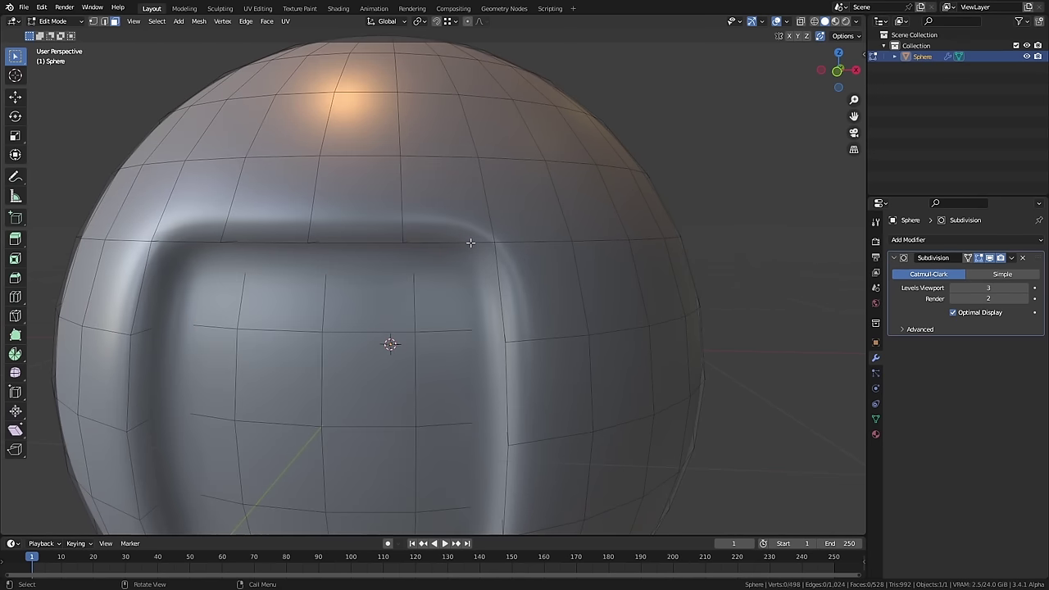
# - Knife-cut an edge along the inset's top, angled up to the vertex above its left corner
pyautogui.press('k')
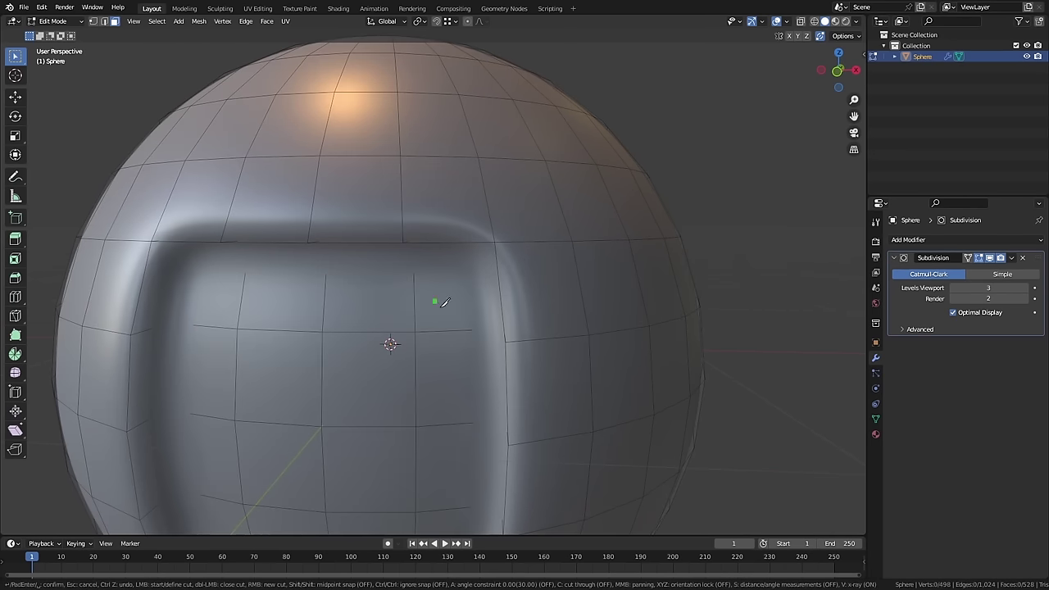
pyautogui.click(545, 159)
pyautogui.hotkey('ctrl', 'z')
pyautogui.click(491, 221)
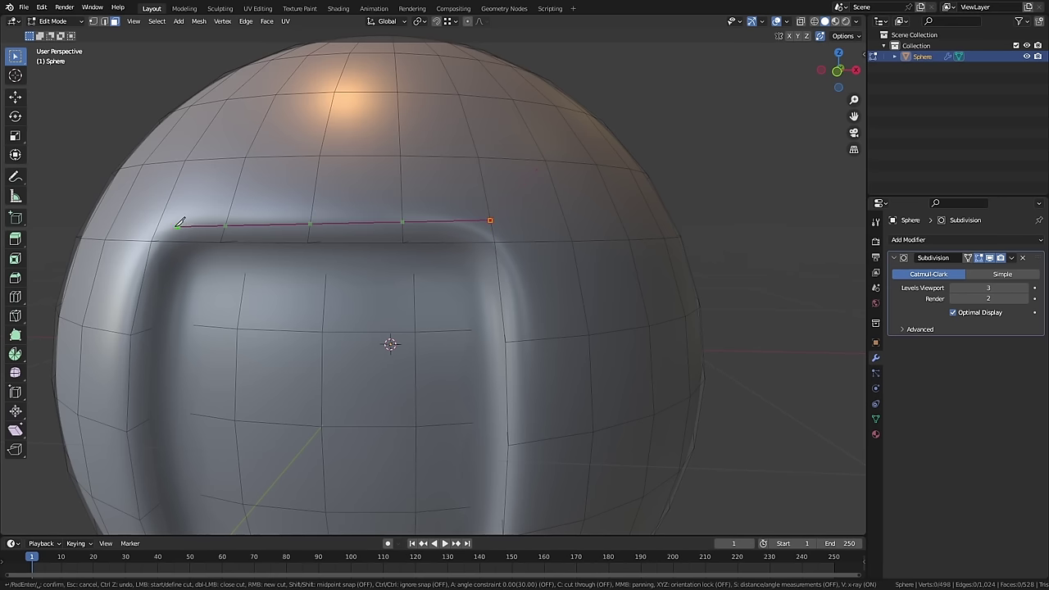
pyautogui.click(157, 224)
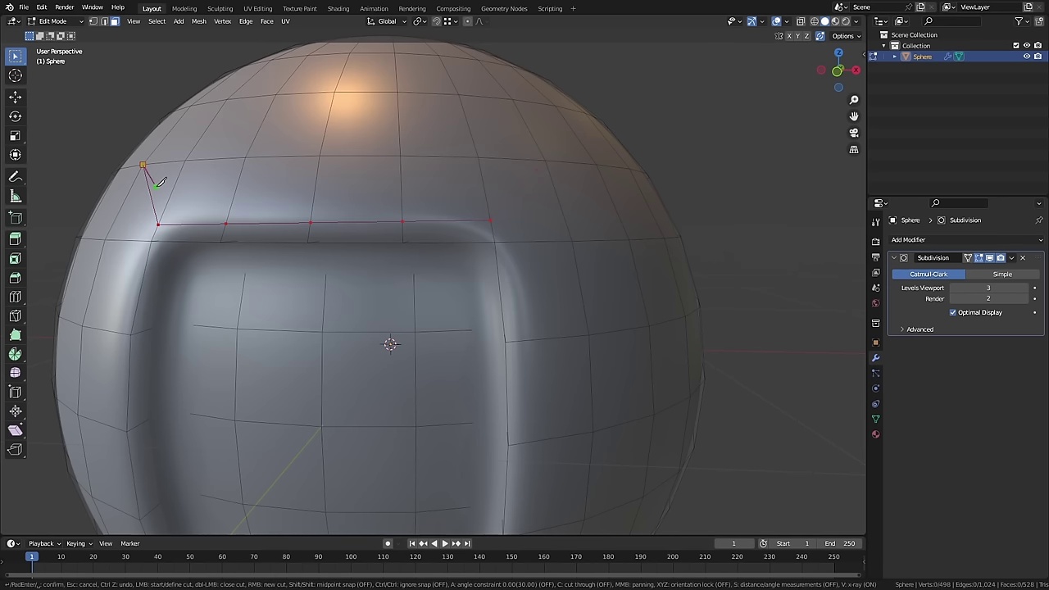
pyautogui.click(156, 186)
pyautogui.press('Return')
# - Check the level-3 rounded recess from several angles, then return to Edit Mode
pyautogui.press('Tab')
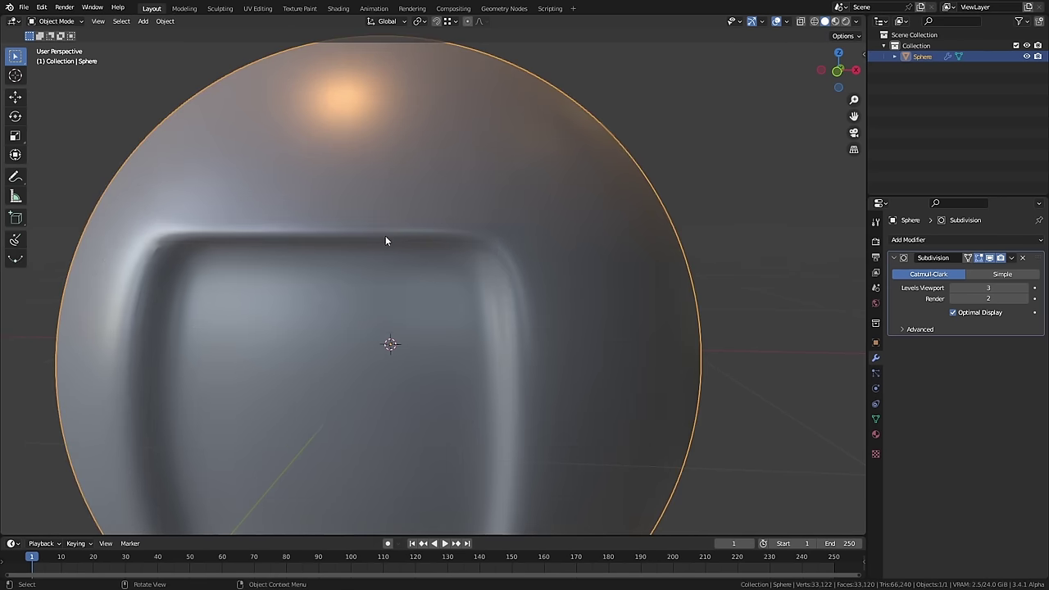
pyautogui.moveTo(386, 238); pyautogui.dragTo(428, 246, button='middle')
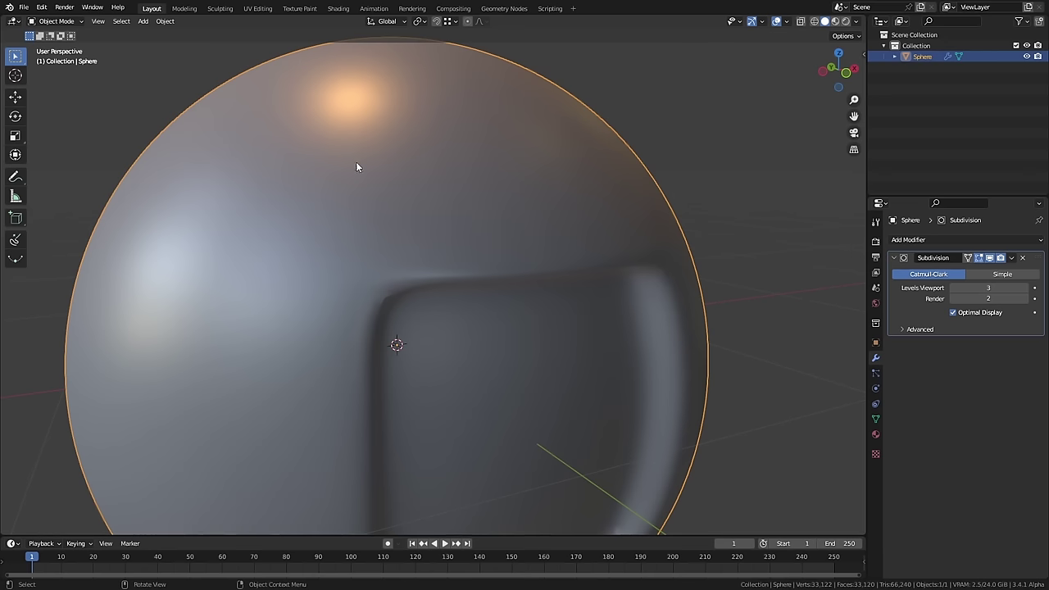
pyautogui.moveTo(366, 313); pyautogui.dragTo(289, 322, button='middle')
pyautogui.moveTo(227, 371); pyautogui.dragTo(204, 327, button='middle')
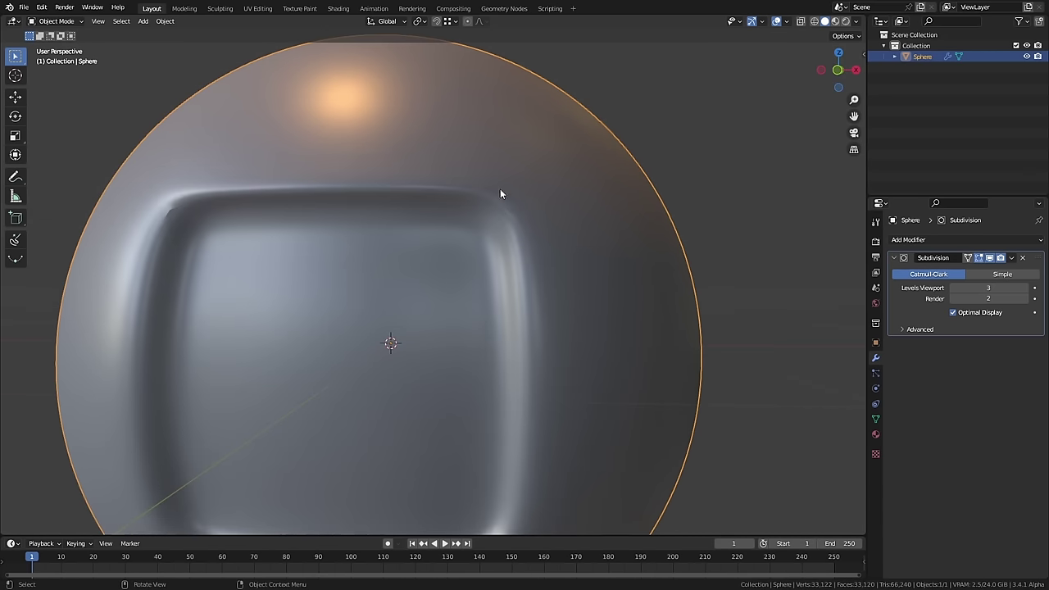
pyautogui.press('Tab')
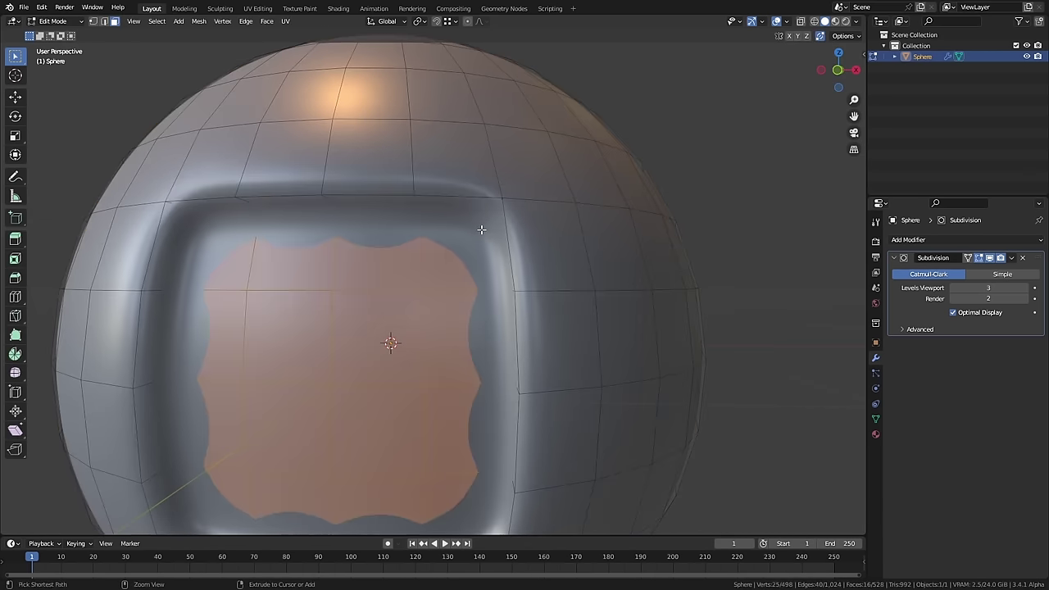
# - Hide subdivision display and select the inset's inner and outer border edge loops
pyautogui.click(989, 258)
pyautogui.hotkey('alt', 'a')
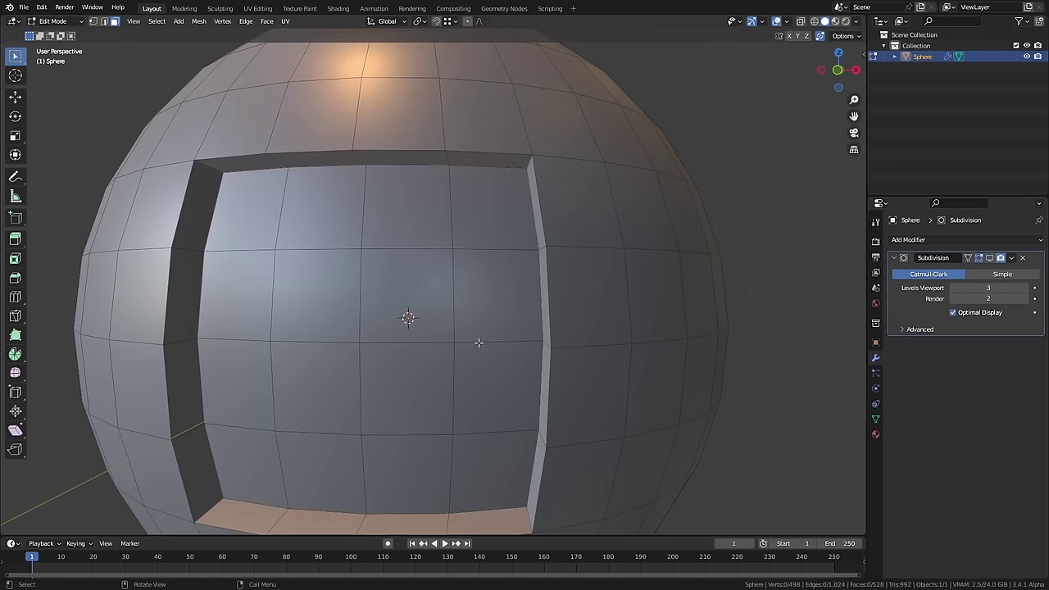
pyautogui.press('2')
pyautogui.moveTo(479, 342); pyautogui.dragTo(494, 162, button='middle')
pyautogui.keyDown('alt'); pyautogui.click(500, 149); pyautogui.keyUp('alt')
pyautogui.keyDown('alt'); pyautogui.keyDown('shift'); pyautogui.click(554, 223); pyautogui.keyUp('shift'); pyautogui.keyUp('alt')
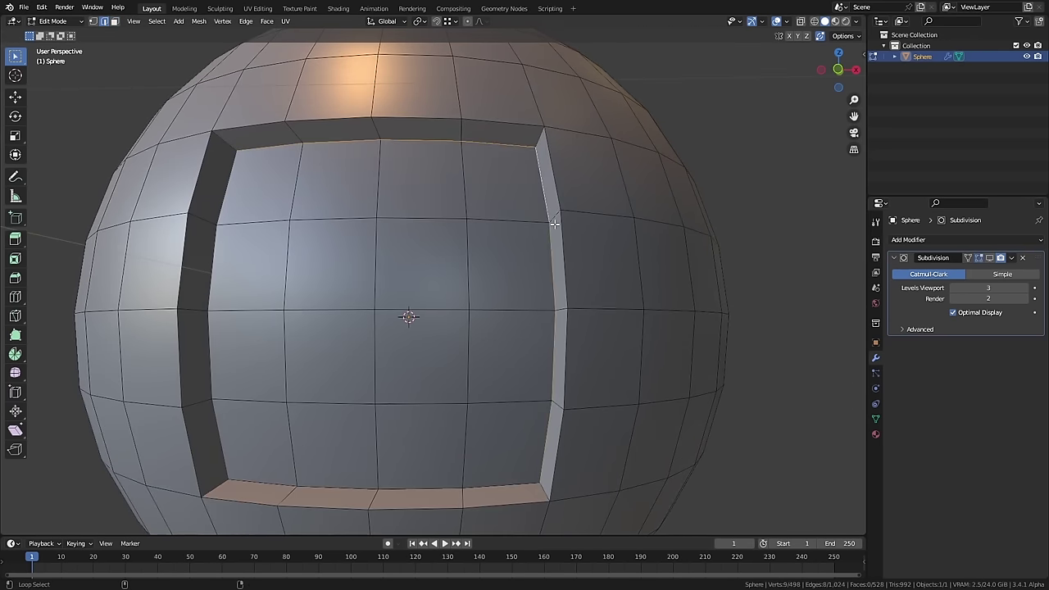
pyautogui.moveTo(554, 223); pyautogui.dragTo(511, 398, button='middle')
pyautogui.keyDown('alt'); pyautogui.keyDown('shift'); pyautogui.click(491, 475); pyautogui.keyUp('shift'); pyautogui.keyUp('alt')
pyautogui.keyDown('alt'); pyautogui.keyDown('shift'); pyautogui.click(260, 439); pyautogui.keyUp('shift'); pyautogui.keyUp('alt')
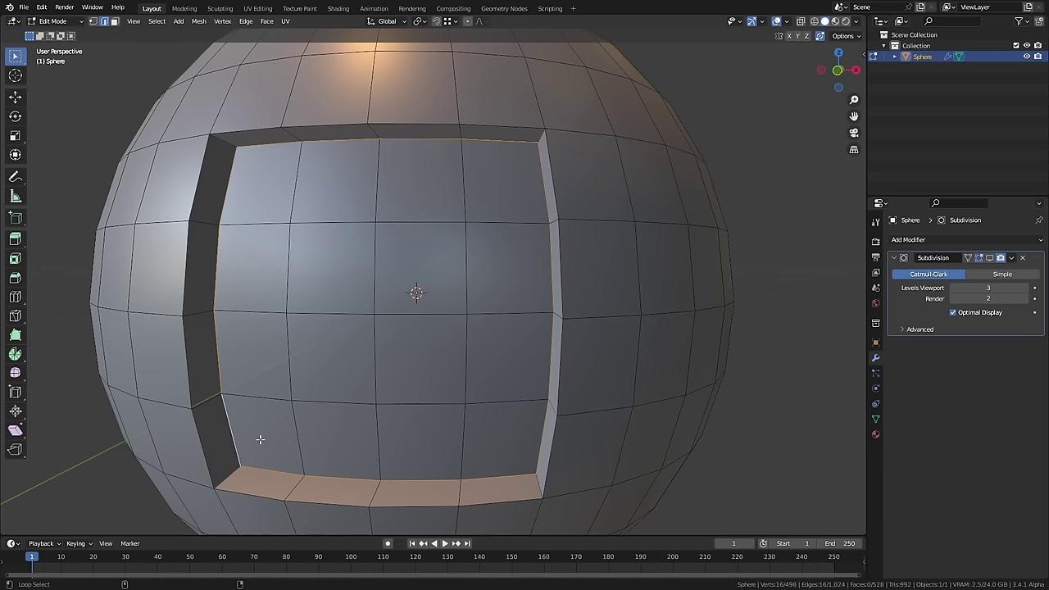
pyautogui.keyDown('alt'); pyautogui.keyDown('shift'); pyautogui.click(221, 182); pyautogui.keyUp('shift'); pyautogui.keyUp('alt')
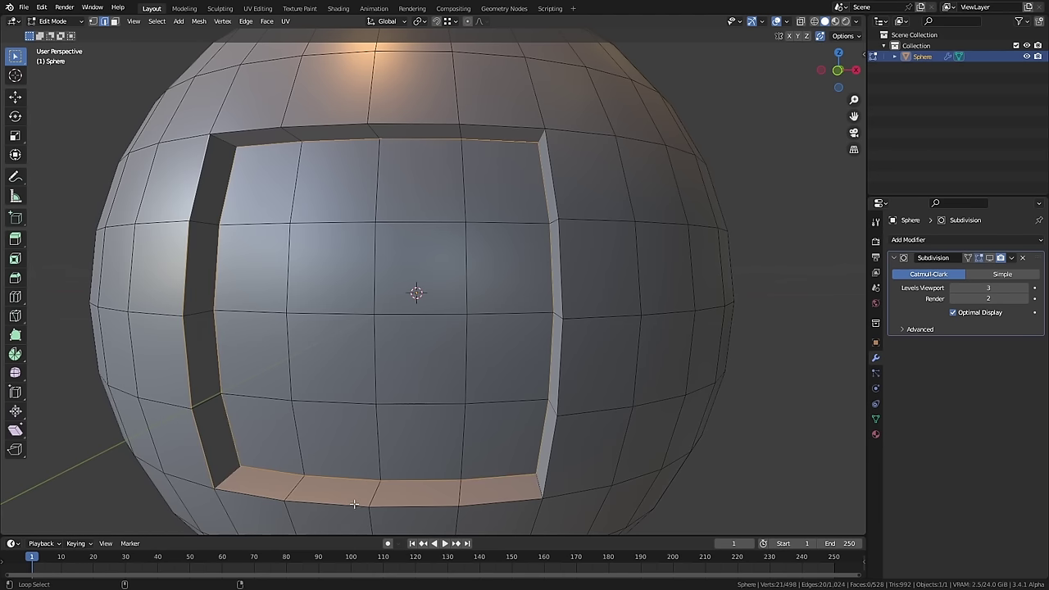
pyautogui.keyDown('alt'); pyautogui.keyDown('shift'); pyautogui.click(354, 504); pyautogui.keyUp('shift'); pyautogui.keyUp('alt')
pyautogui.keyDown('alt'); pyautogui.keyDown('shift'); pyautogui.click(548, 467); pyautogui.keyUp('shift'); pyautogui.keyUp('alt')
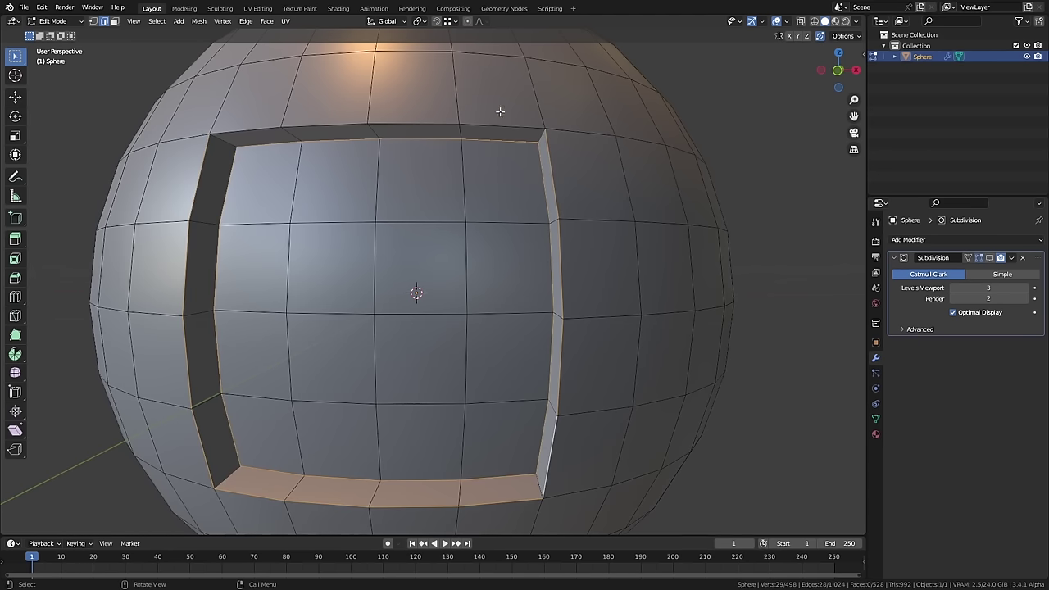
# - Add the top outer border loop, swapping out a wrongly picked loop
pyautogui.moveTo(500, 111); pyautogui.dragTo(487, 164, button='middle')
pyautogui.scroll(2, 473, 143)
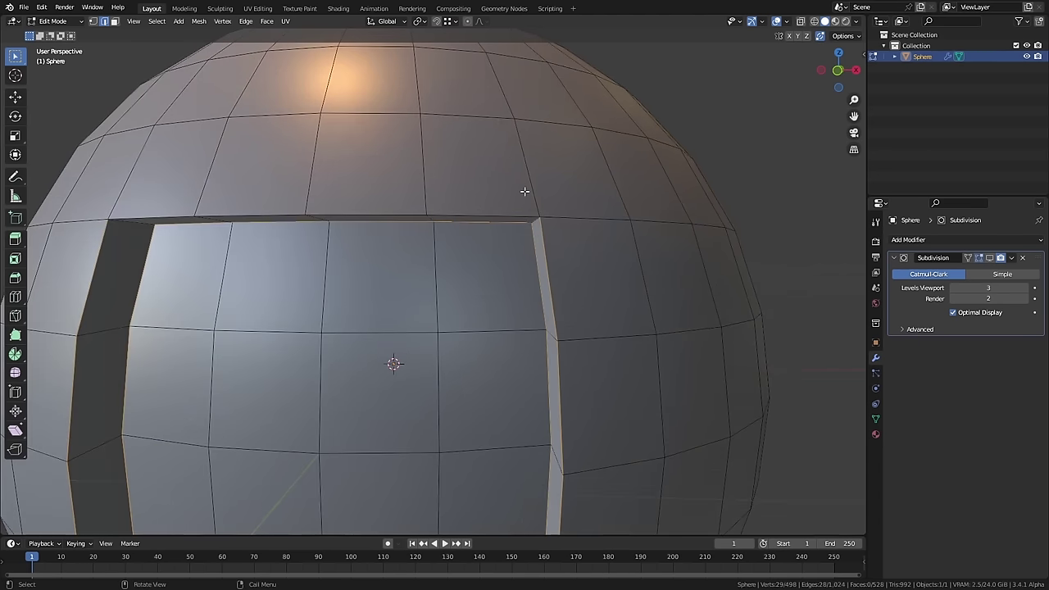
pyautogui.moveTo(476, 131); pyautogui.dragTo(470, 180, button='middle')
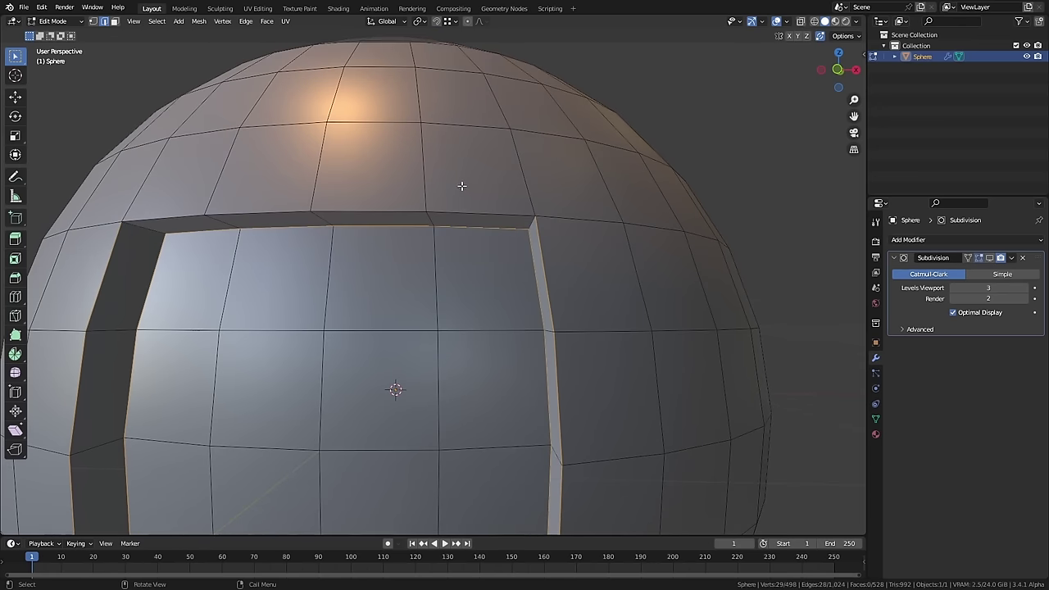
pyautogui.keyDown('alt'); pyautogui.keyDown('shift'); pyautogui.click(483, 213); pyautogui.keyUp('shift'); pyautogui.keyUp('alt')
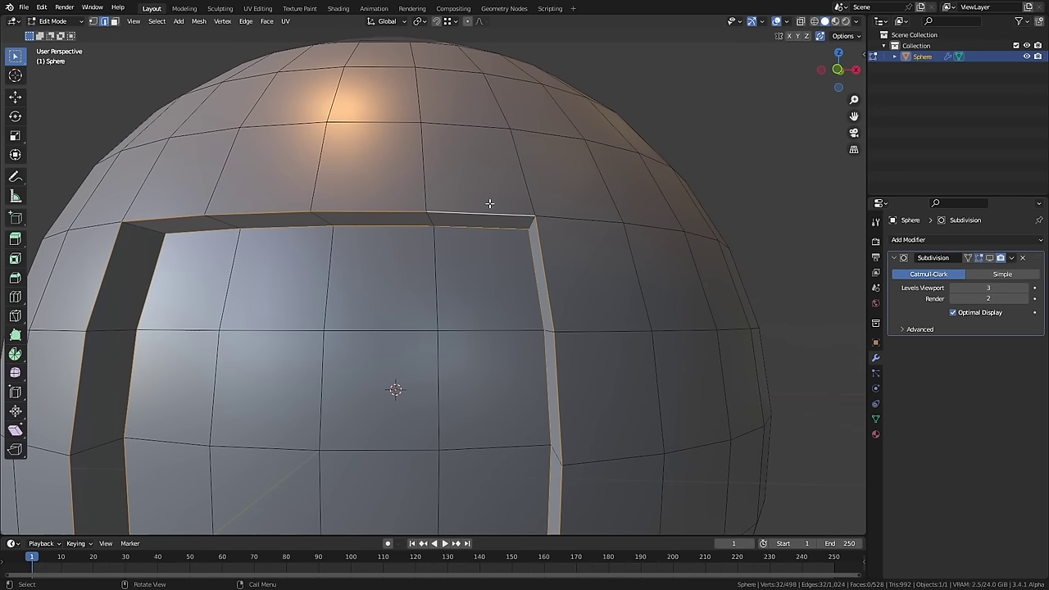
pyautogui.keyDown('alt'); pyautogui.keyDown('shift'); pyautogui.click(527, 227); pyautogui.keyUp('shift'); pyautogui.keyUp('alt')
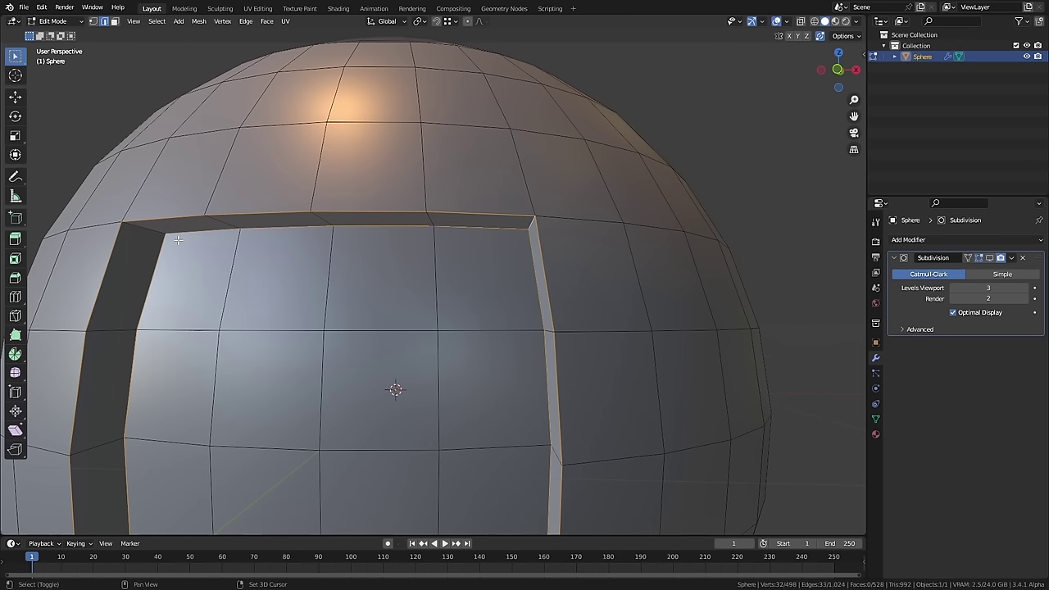
pyautogui.keyDown('alt'); pyautogui.keyDown('shift'); pyautogui.click(151, 229); pyautogui.keyUp('shift'); pyautogui.keyUp('alt')
pyautogui.moveTo(151, 230); pyautogui.dragTo(581, 350, button='middle')
# - Fully crease the selected border loops and preview the smoothed panel
pyautogui.hotkey('shift', 'e')
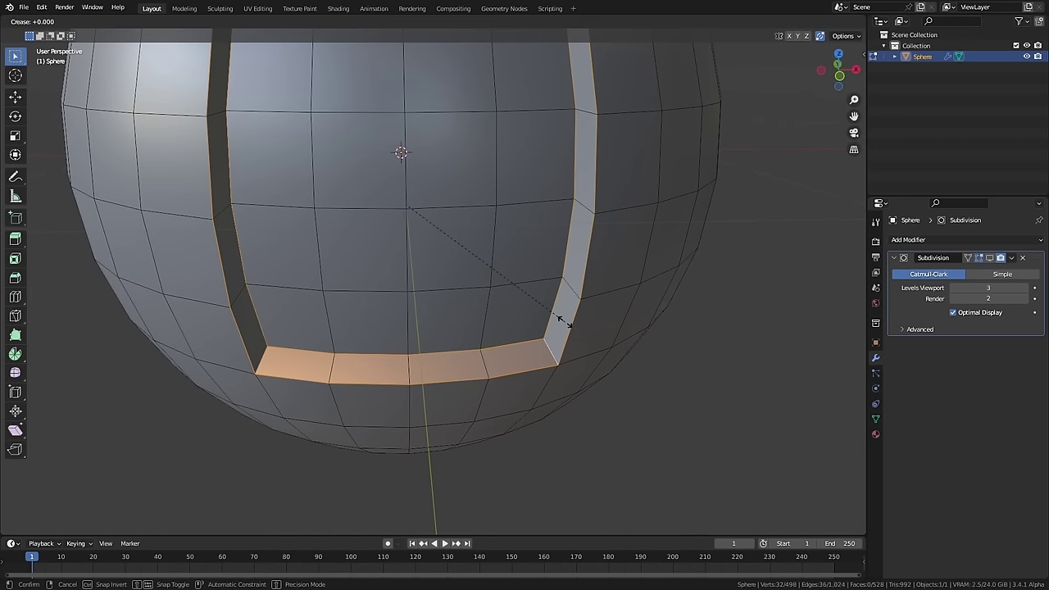
pyautogui.click(131, 454)
pyautogui.press('Tab')
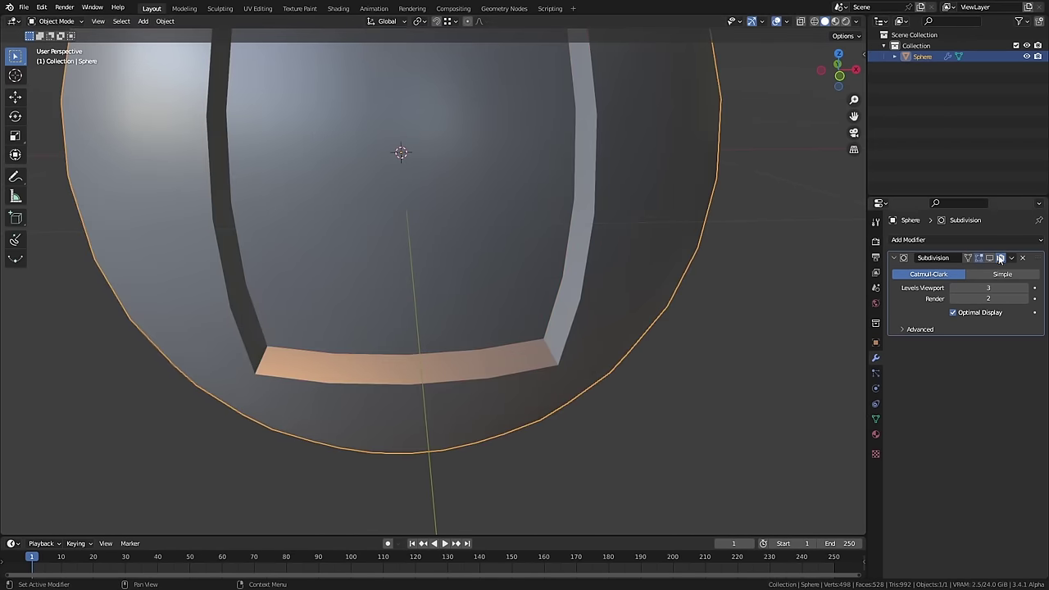
pyautogui.scroll(-5, 586, 334)
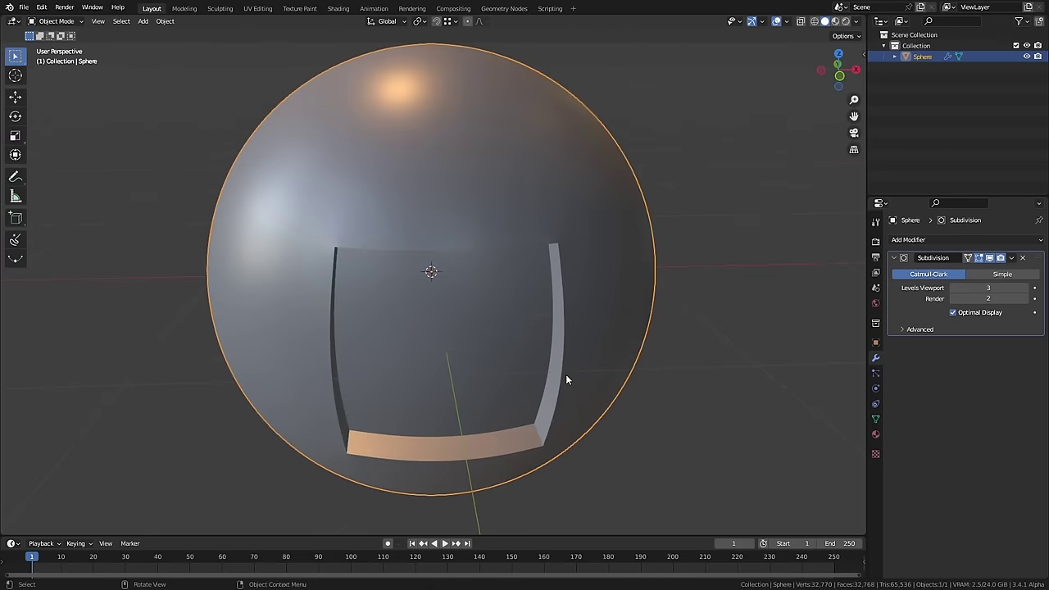
pyautogui.moveTo(566, 375); pyautogui.dragTo(525, 364, button='middle')
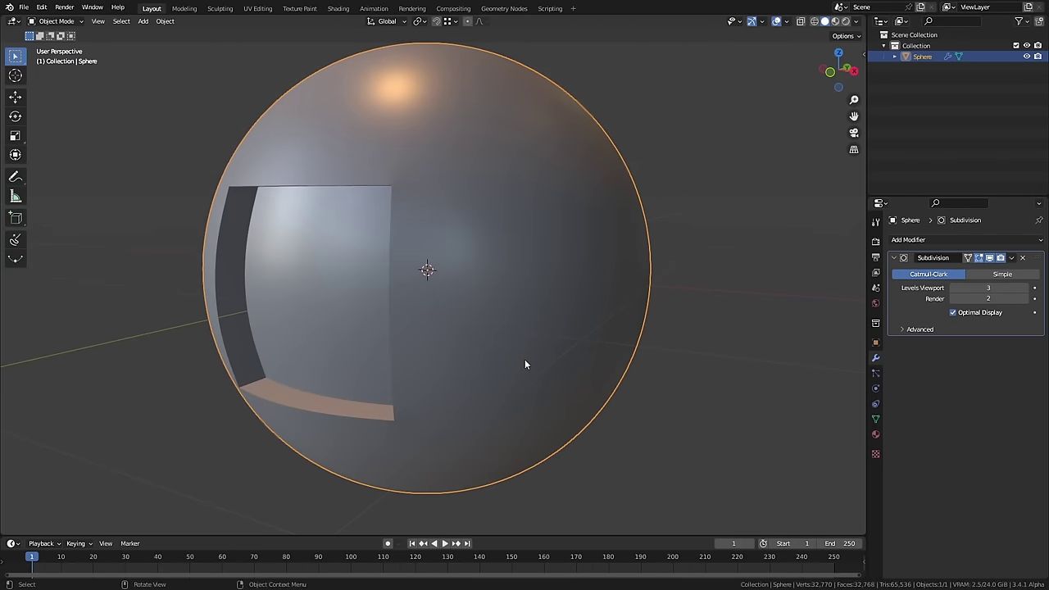
pyautogui.scroll(2, 525, 365)
pyautogui.moveTo(314, 363); pyautogui.dragTo(491, 358, button='middle')
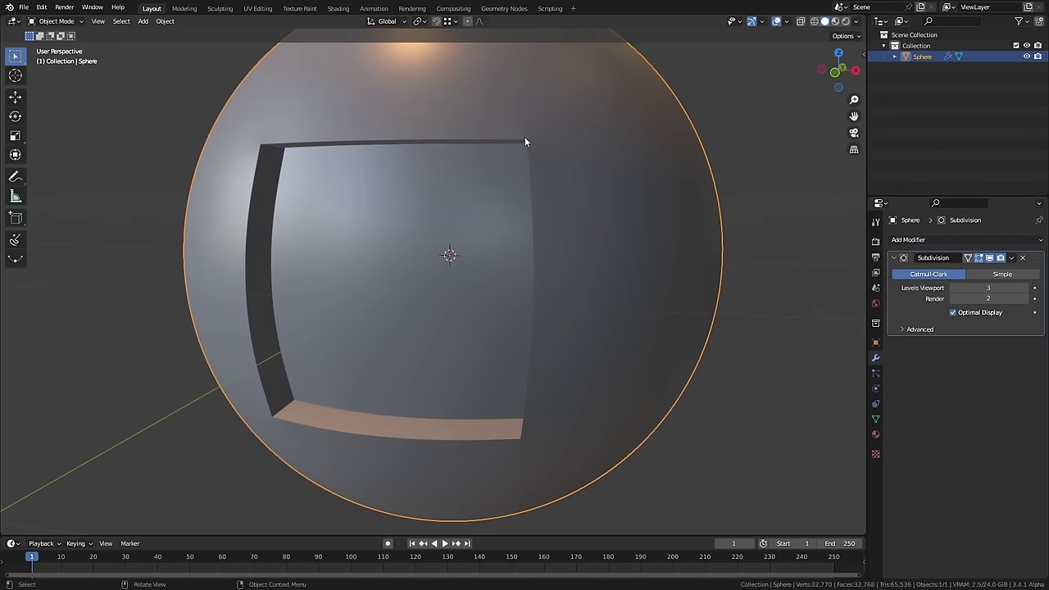
pyautogui.moveTo(456, 171); pyautogui.dragTo(436, 225, button='middle')
# - Reduce the border loops' crease for a softer rim and exit Edit Mode
pyautogui.press('Tab')
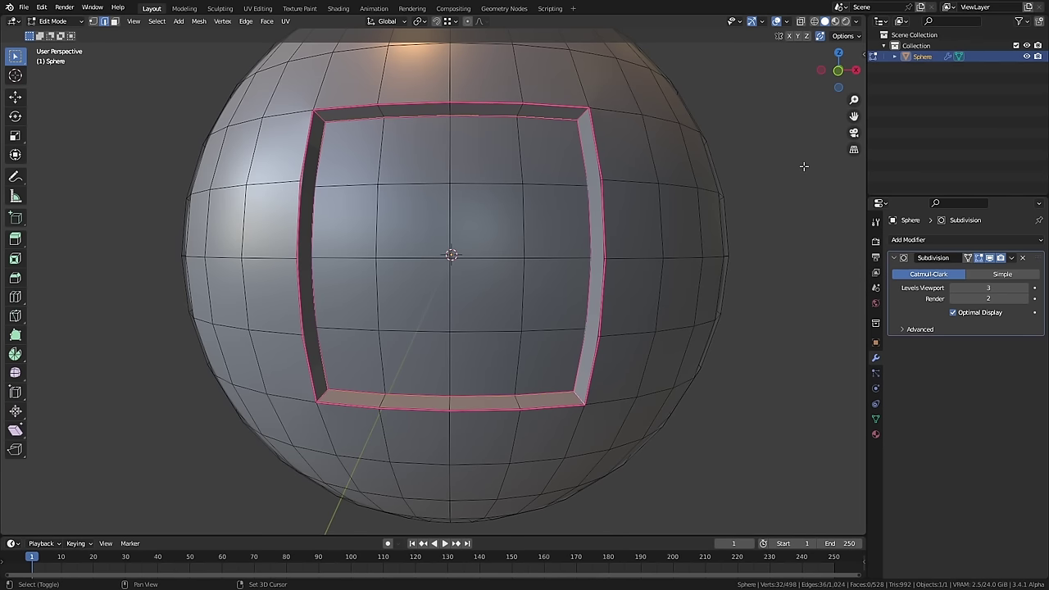
pyautogui.hotkey('shift', 'e')
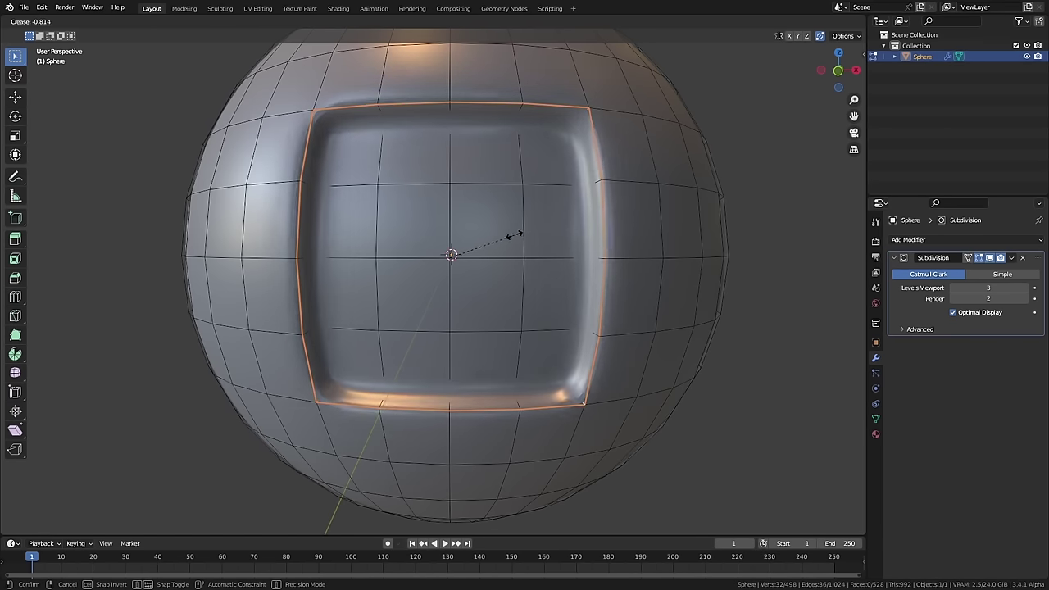
pyautogui.click(569, 229)
pyautogui.scroll(-2, 544, 238)
pyautogui.press('Tab')
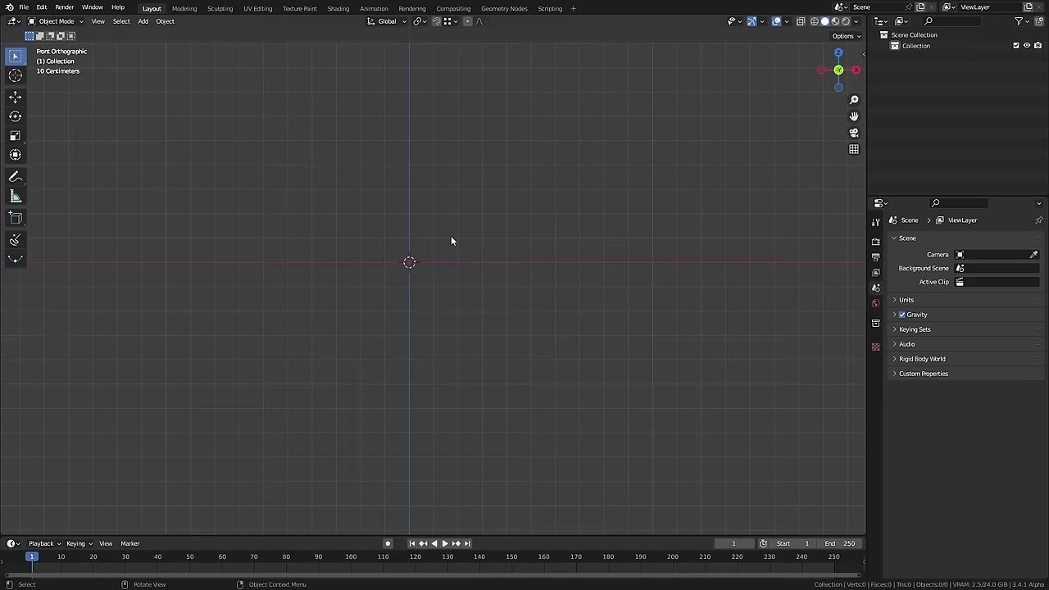
# - Add a 32-segment, 16-ring UV sphere and shade it with auto smooth
pyautogui.hotkey('shift', 'a')
pyautogui.moveTo(451, 236)
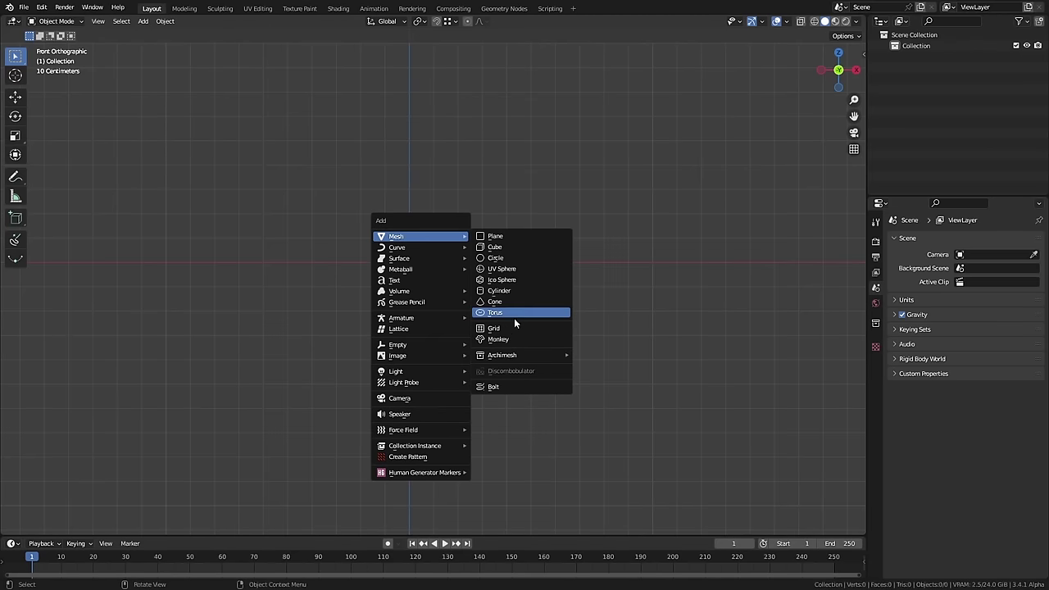
pyautogui.click(535, 268)
pyautogui.rightClick(447, 218)
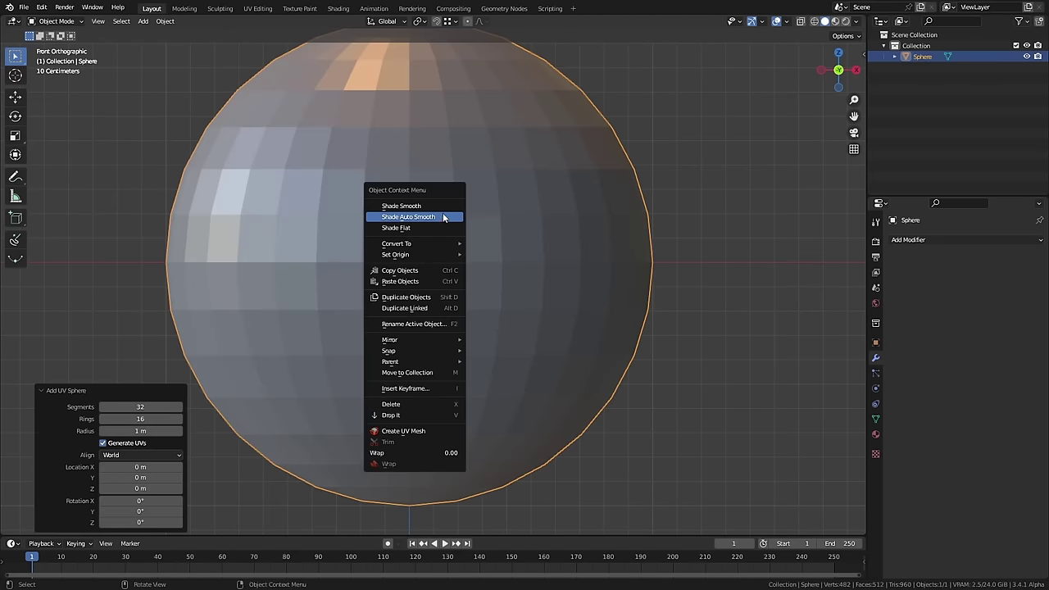
pyautogui.click(443, 217)
pyautogui.scroll(-3, 457, 223)
pyautogui.hotkey('shift', 'a')
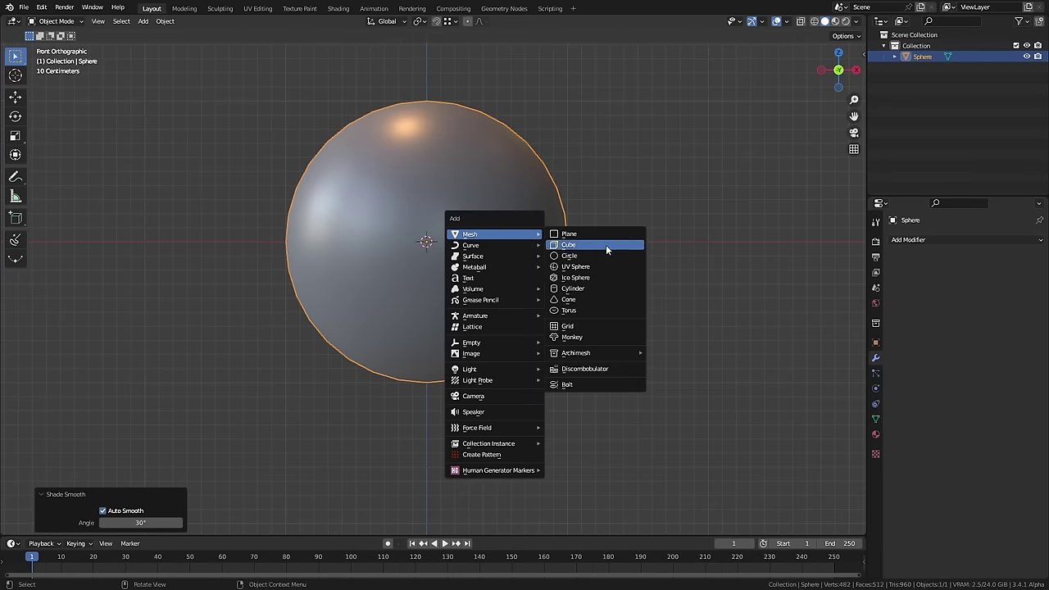
# - Add a 42-vertex cylinder rotated 90° about X
pyautogui.click(602, 287)
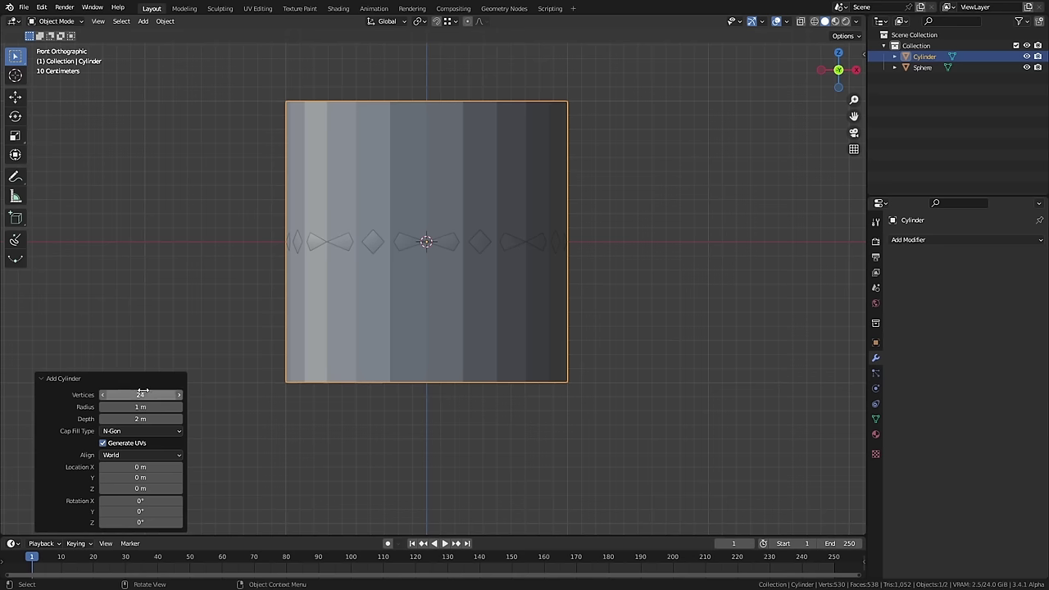
pyautogui.moveTo(138, 394); pyautogui.dragTo(158, 394)
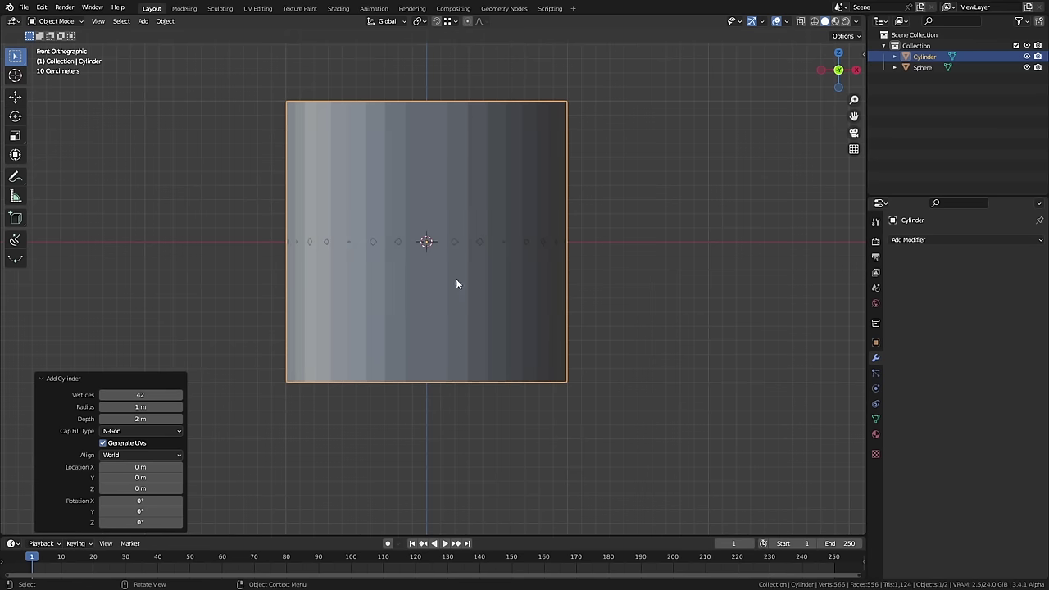
pyautogui.write('rx')
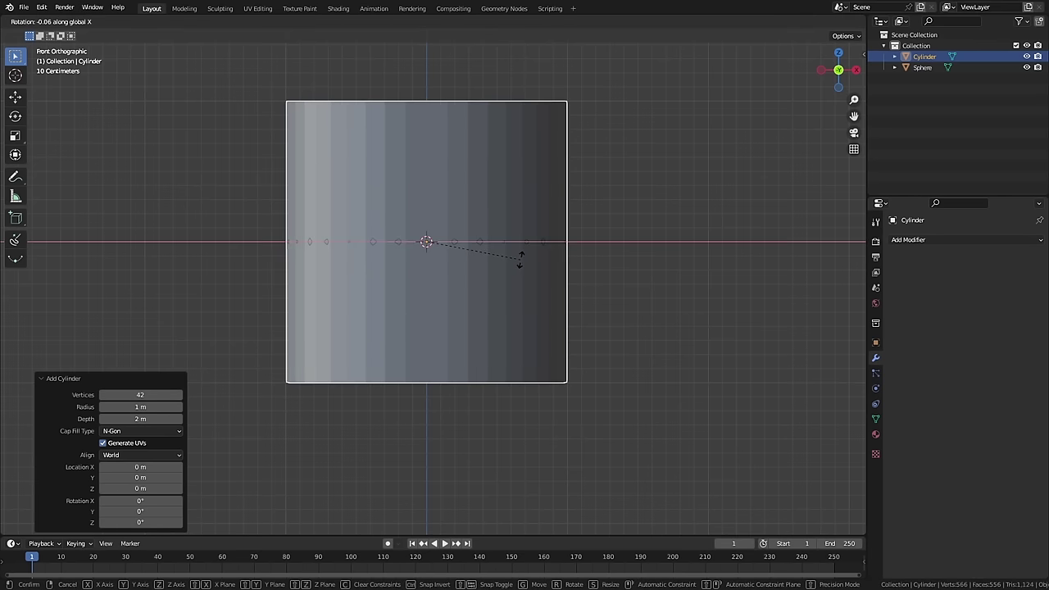
pyautogui.write('90')
pyautogui.press('Return')
pyautogui.moveTo(517, 270); pyautogui.dragTo(664, 349, button='middle')
# - Scale the cylinder to about half size and move it partly out of the sphere
pyautogui.press('s')
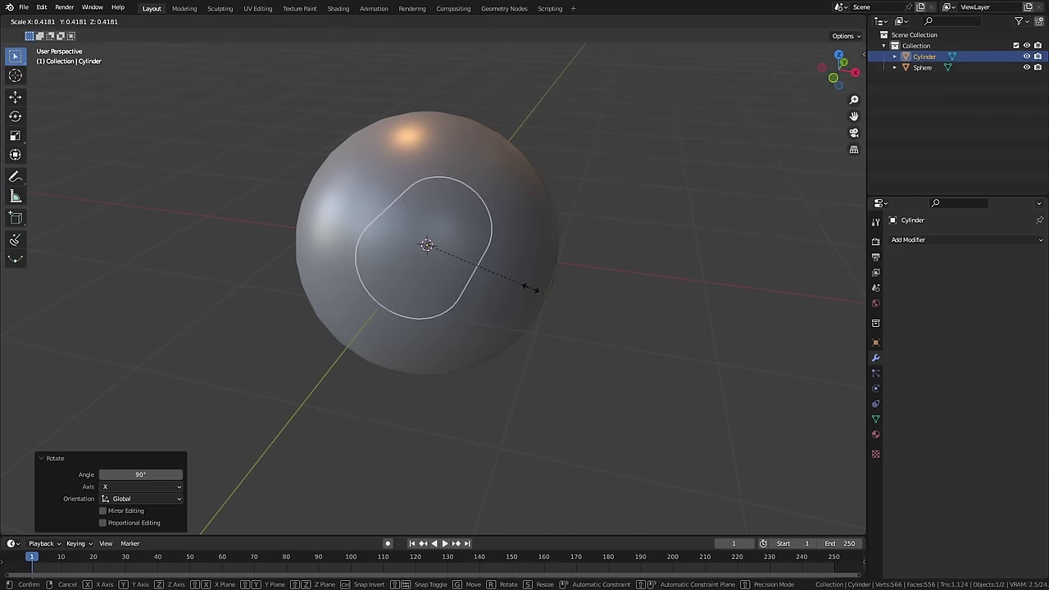
pyautogui.click(556, 293)
pyautogui.press('g')
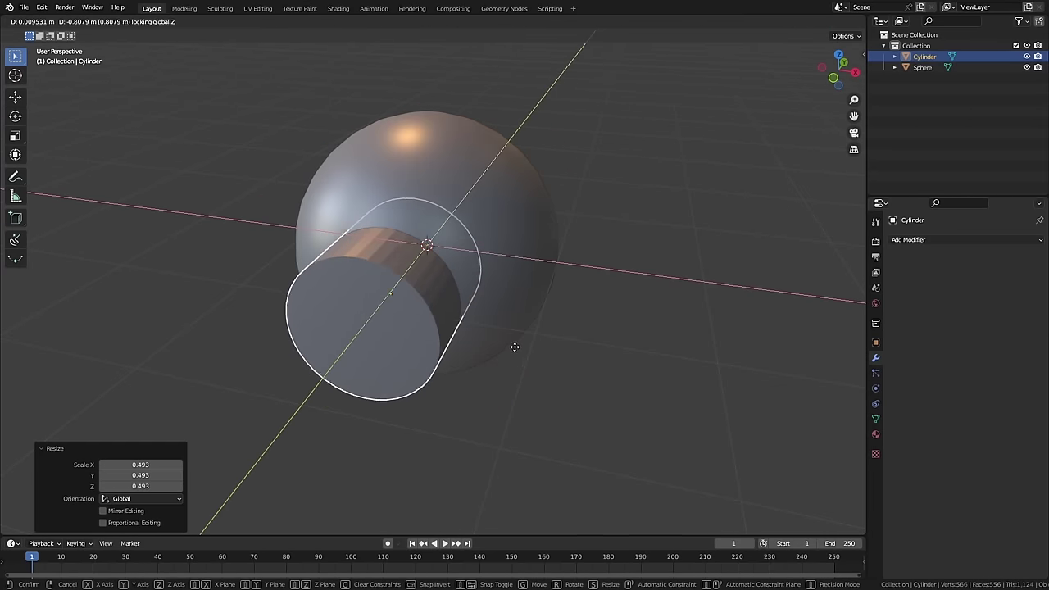
pyautogui.click(491, 322)
# - Smooth-shade the cylinder, shrink it to 0.773, and add the sphere to the selection
pyautogui.rightClick(443, 270)
pyautogui.click(442, 267)
pyautogui.scroll(2, 442, 250)
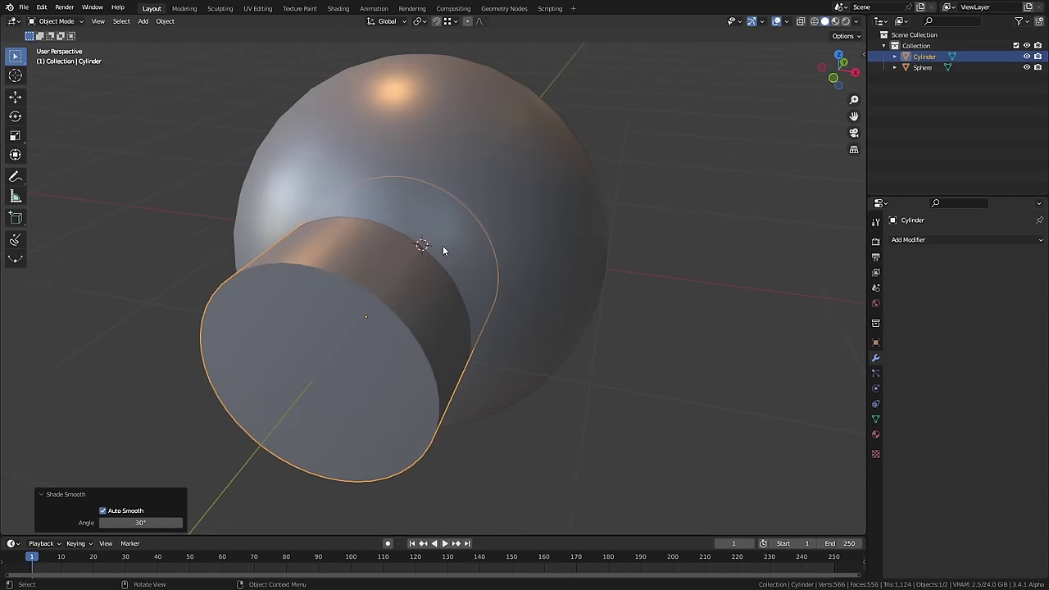
pyautogui.scroll(2, 459, 283)
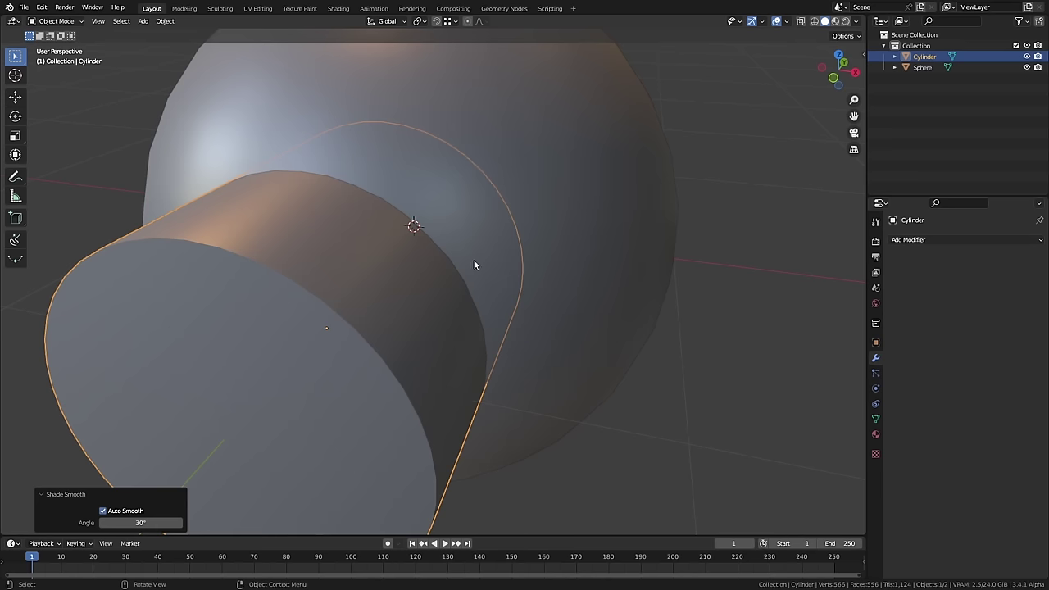
pyautogui.scroll(-4, 474, 265)
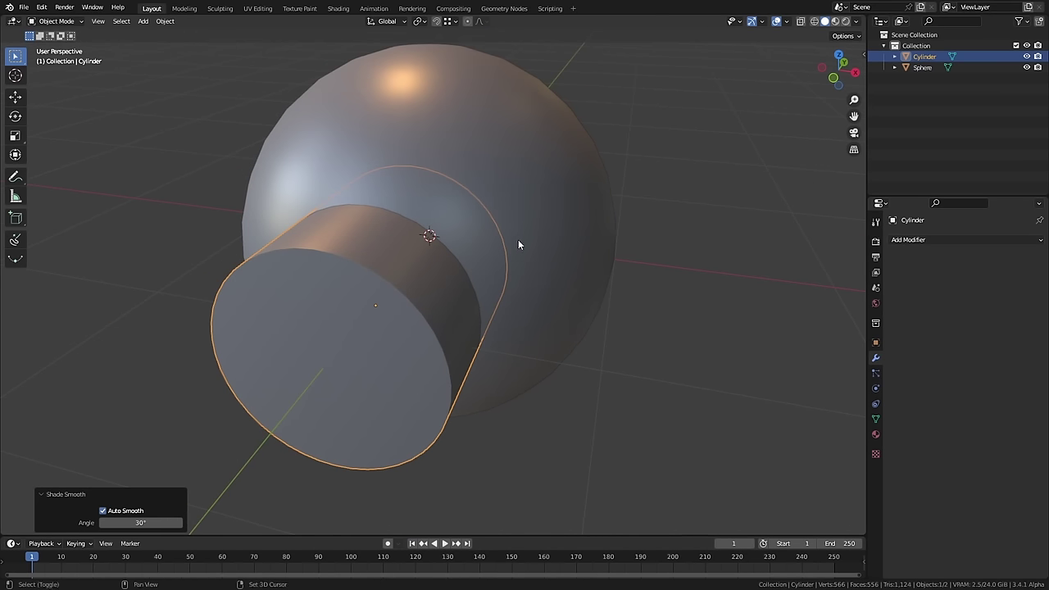
pyautogui.press('s')
pyautogui.click(539, 282)
pyautogui.keyDown('shift'); pyautogui.click(549, 317); pyautogui.keyUp('shift')
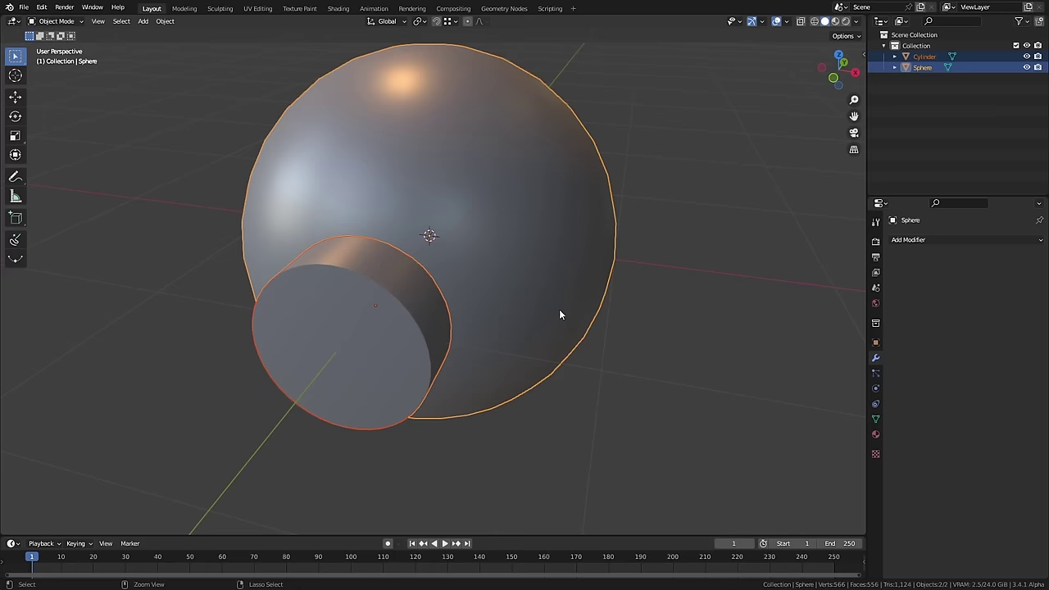
# - Boolean-subtract the cylinder from the sphere with Ctrl+Minus
pyautogui.hotkey('ctrl', '-')
pyautogui.scroll(5, 440, 259)
pyautogui.moveTo(440, 260); pyautogui.dragTo(355, 175, button='middle')
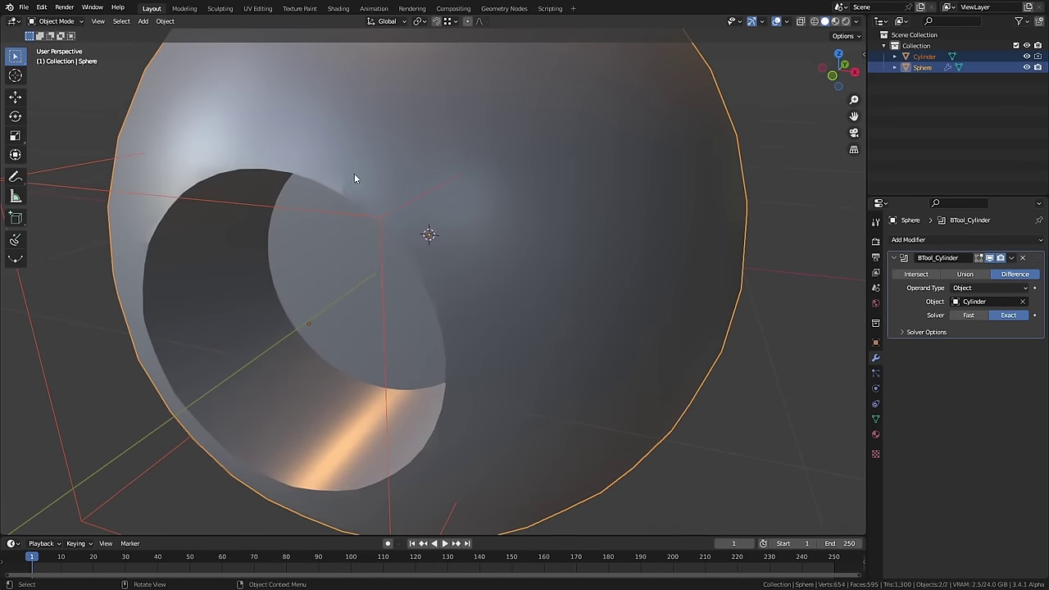
pyautogui.scroll(2, 385, 222)
pyautogui.scroll(-4, 411, 221)
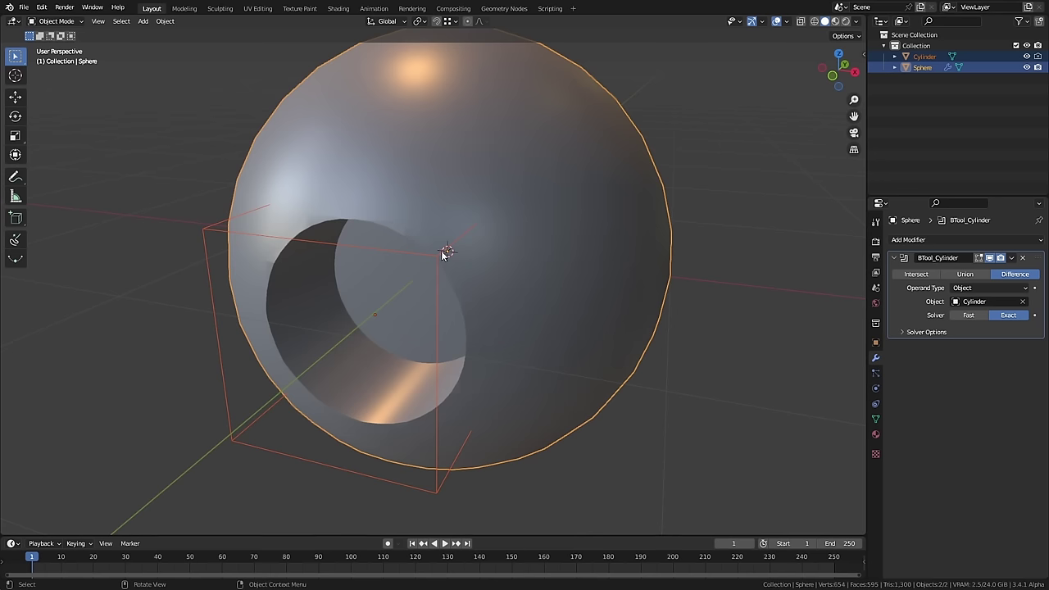
# - Scale the cutting cylinder down to 0.755
pyautogui.click(443, 250)
pyautogui.hotkey('alt', 'a')
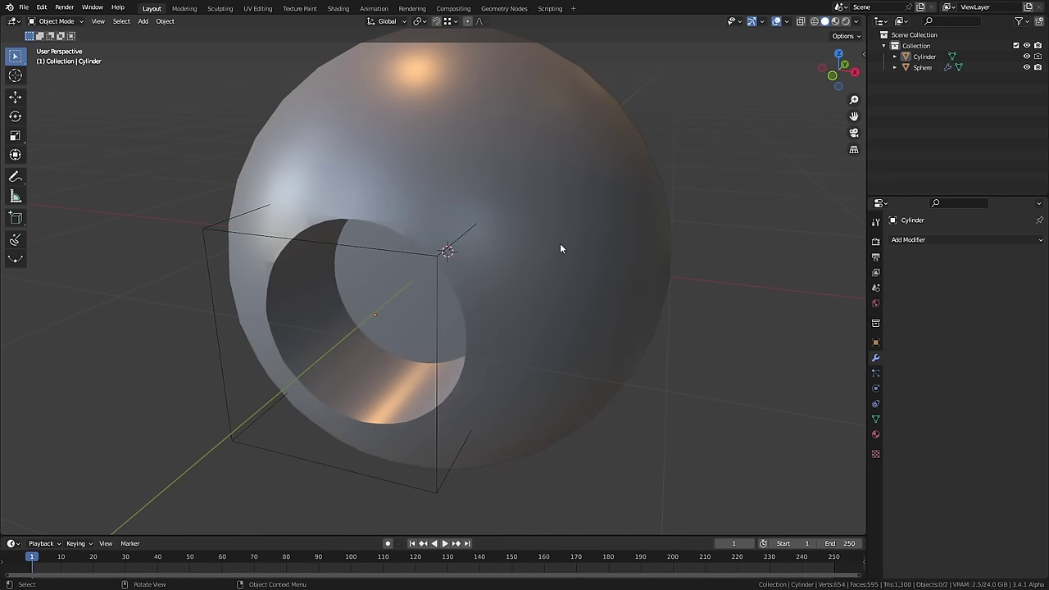
pyautogui.click(446, 250)
pyautogui.press('s')
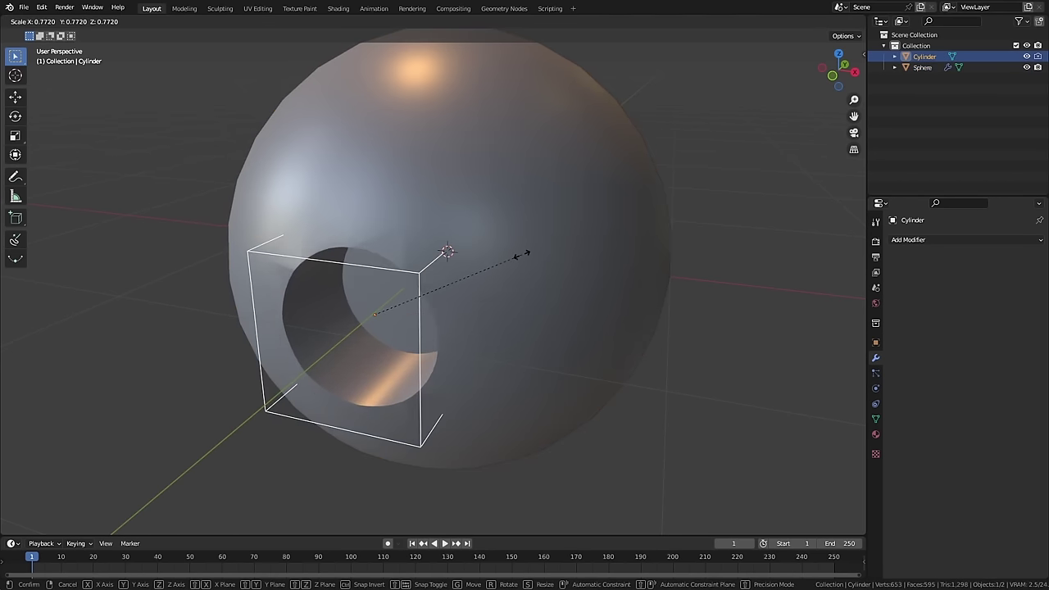
pyautogui.click(519, 254)
pyautogui.moveTo(519, 254); pyautogui.dragTo(449, 271, button='middle')
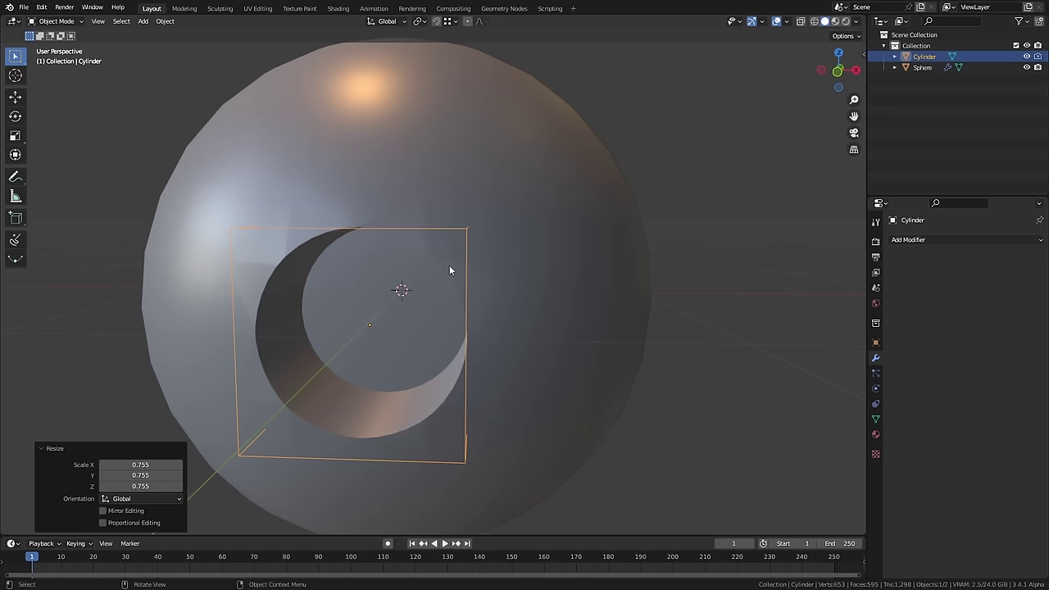
pyautogui.moveTo(435, 343); pyautogui.dragTo(421, 327, button='middle')
# - Apply the boolean cut on the sphere and delete the cutter cylinder
pyautogui.keyDown('shift'); pyautogui.click(623, 332); pyautogui.keyUp('shift')
pyautogui.hotkey('ctrl', '-')
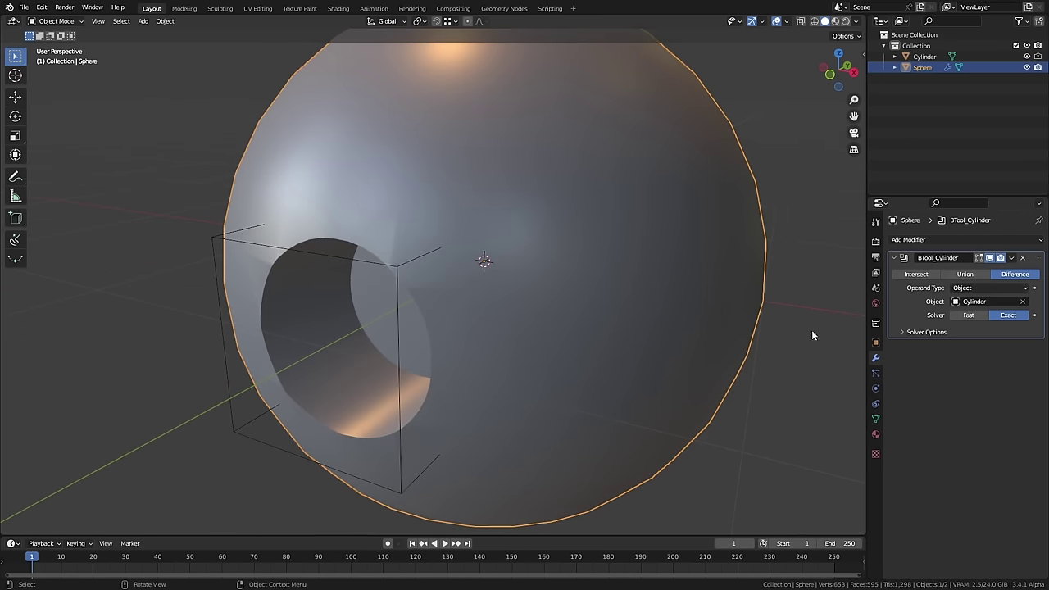
pyautogui.hotkey('ctrl', 'a')
pyautogui.click(399, 269)
pyautogui.press('Delete')
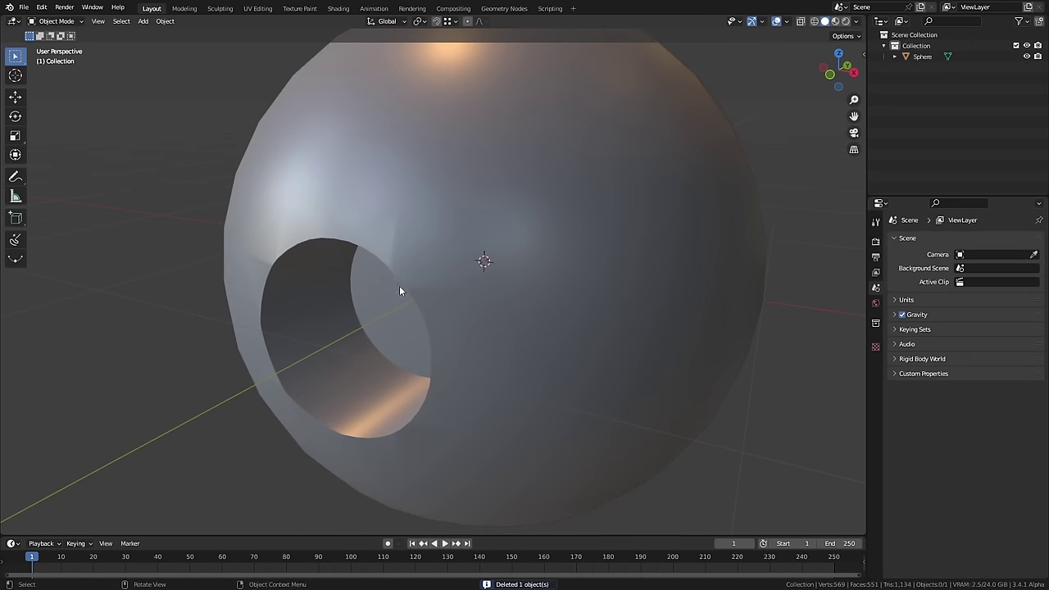
pyautogui.moveTo(440, 289)
pyautogui.mouseDown(button='middle')
pyautogui.moveTo(491, 290)
pyautogui.moveTo(440, 300)
pyautogui.mouseUp(button='middle')
# - Select the sphere, enter Edit Mode and clear the mesh selection around the hole
pyautogui.click(475, 300)
pyautogui.press('Tab')
pyautogui.scroll(4, 286, 222)
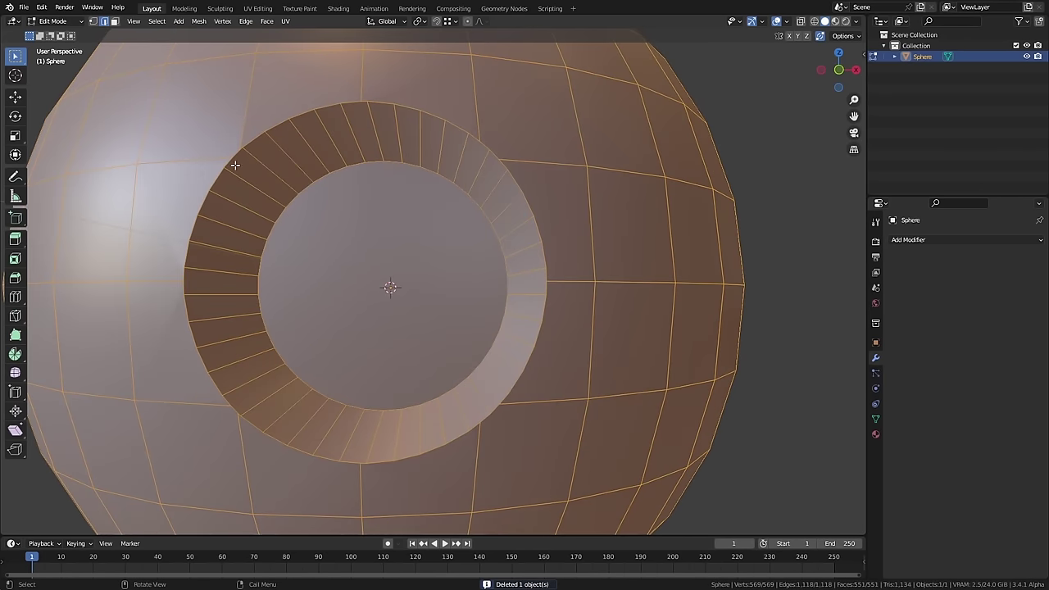
pyautogui.moveTo(473, 176); pyautogui.dragTo(423, 147, button='middle')
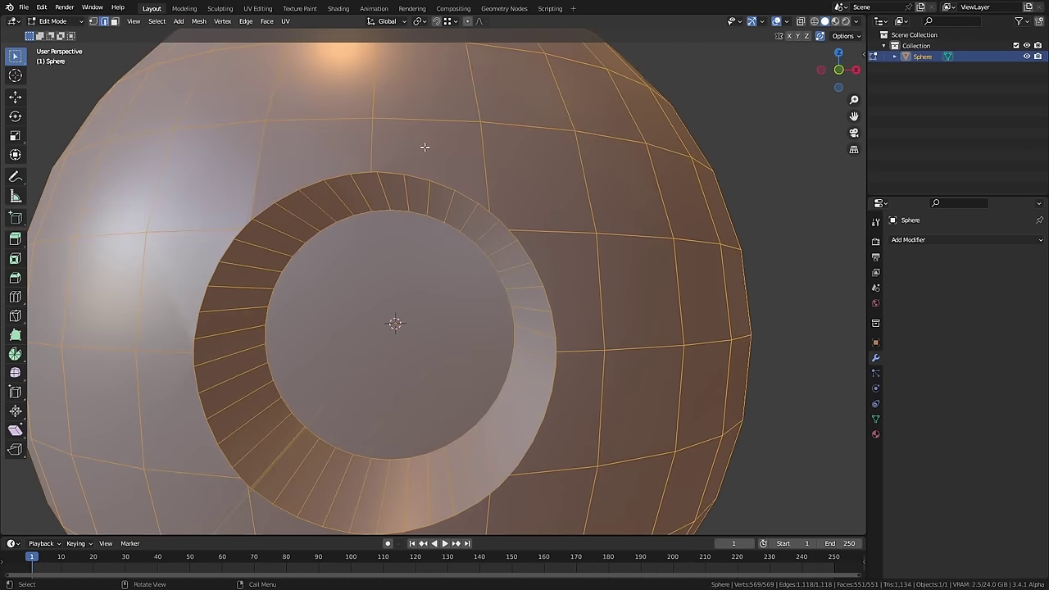
pyautogui.scroll(3, 410, 197)
pyautogui.hotkey('alt', 'a')
pyautogui.moveTo(406, 190); pyautogui.dragTo(385, 187, button='middle')
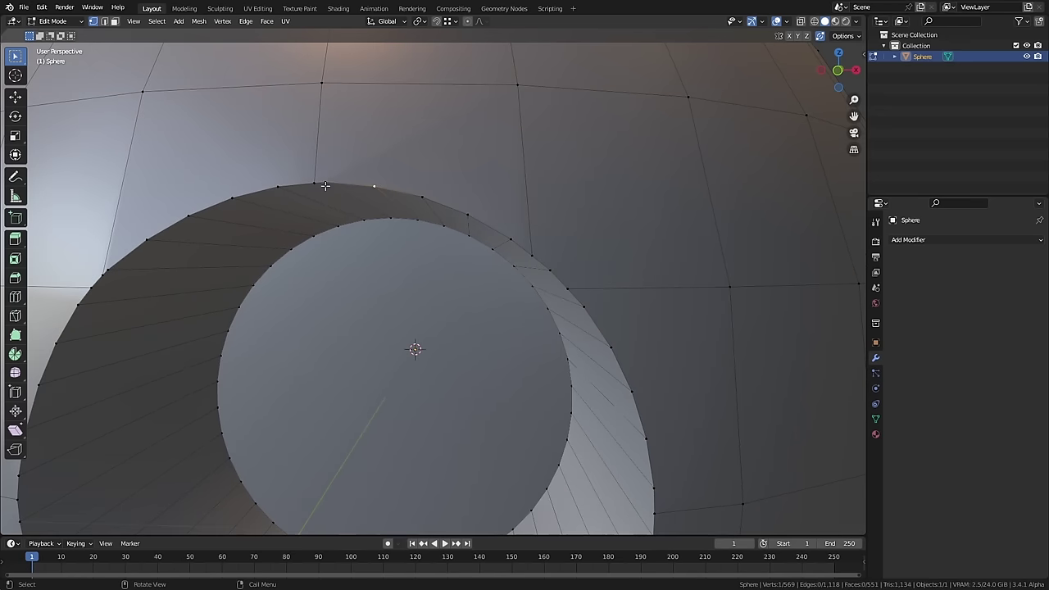
# - Grab a vertex on the hole's top rim, then cancel the move
pyautogui.click(325, 181)
pyautogui.press('g')
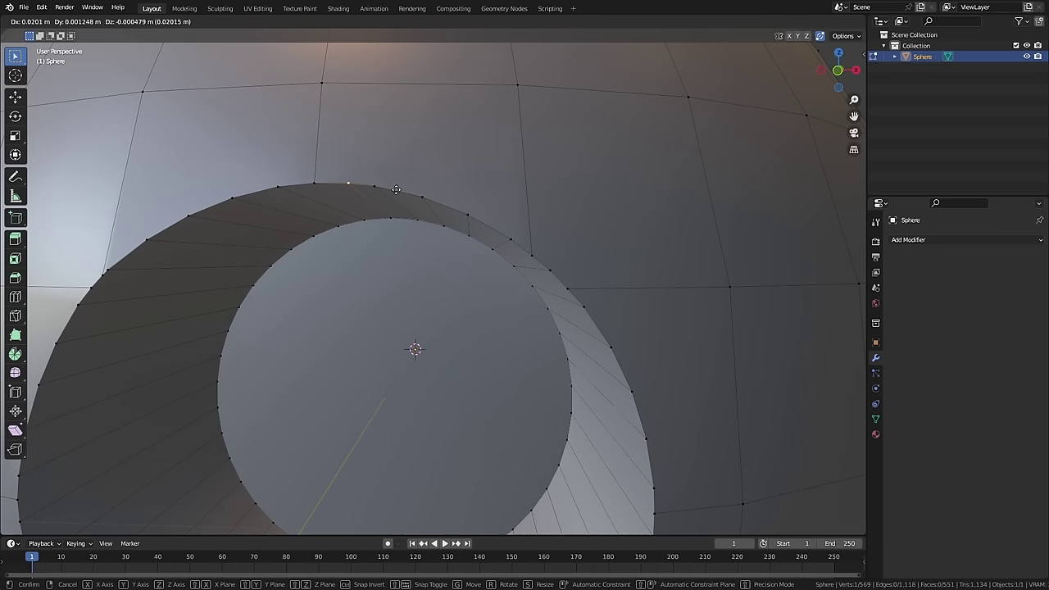
pyautogui.press('Escape')
pyautogui.scroll(-3, 445, 213)
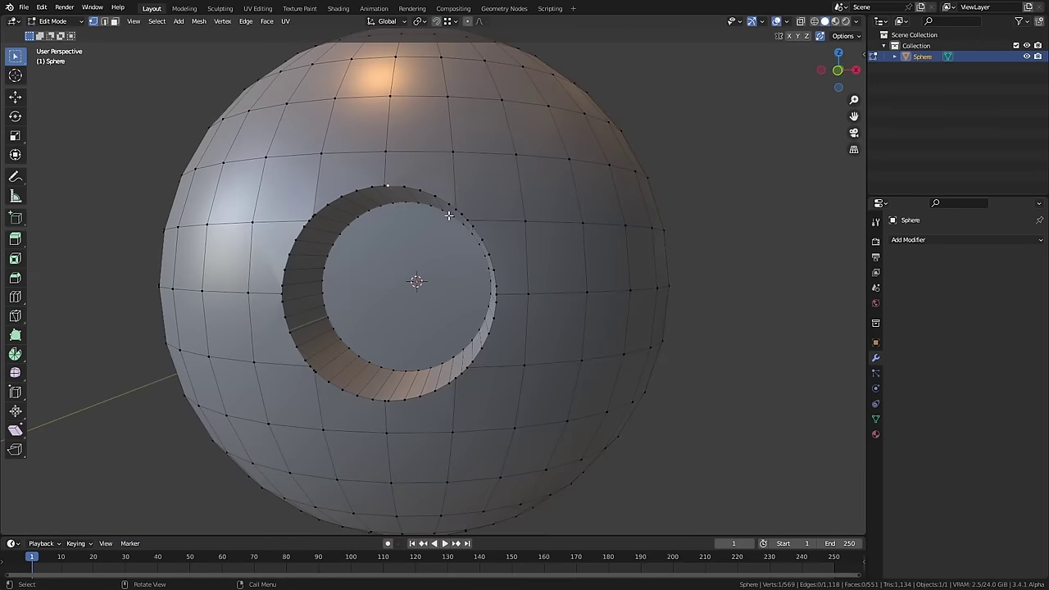
pyautogui.scroll(4, 445, 213)
pyautogui.moveTo(445, 213)
pyautogui.mouseDown(button='middle')
pyautogui.moveTo(434, 213)
pyautogui.moveTo(437, 204)
pyautogui.mouseUp(button='middle')
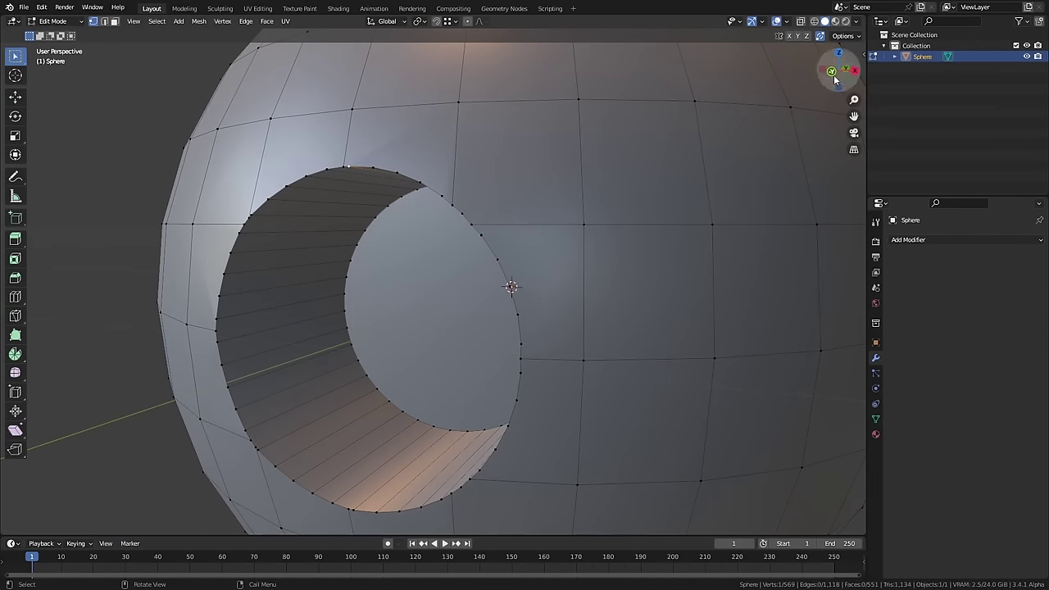
# - Show the auto merge options and vertex-slide top rim vertices onto their neighbours
pyautogui.click(843, 35)
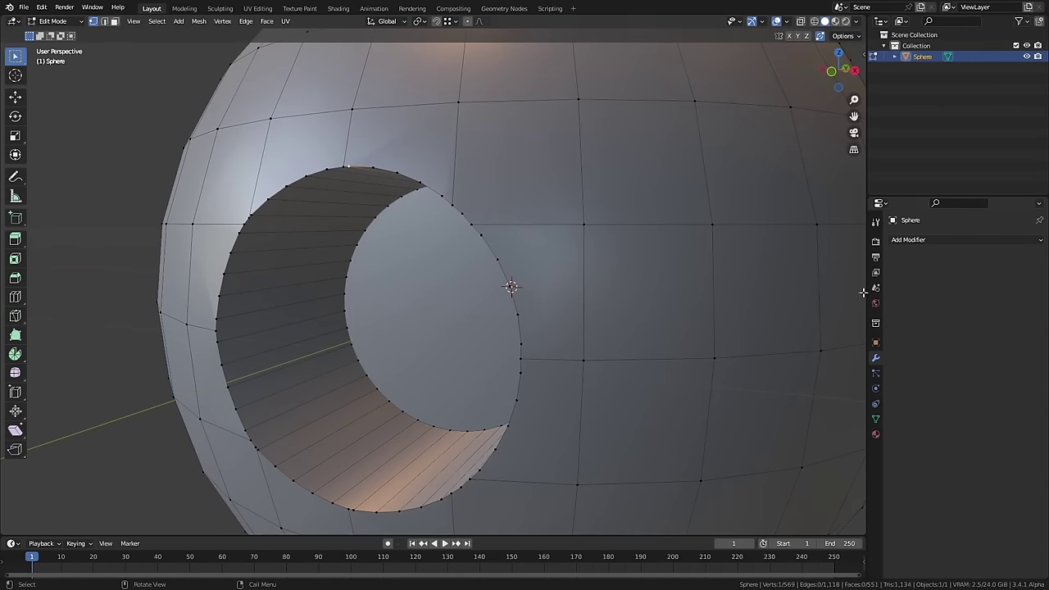
pyautogui.scroll(3, 476, 212)
pyautogui.moveTo(475, 212); pyautogui.dragTo(484, 218, button='middle')
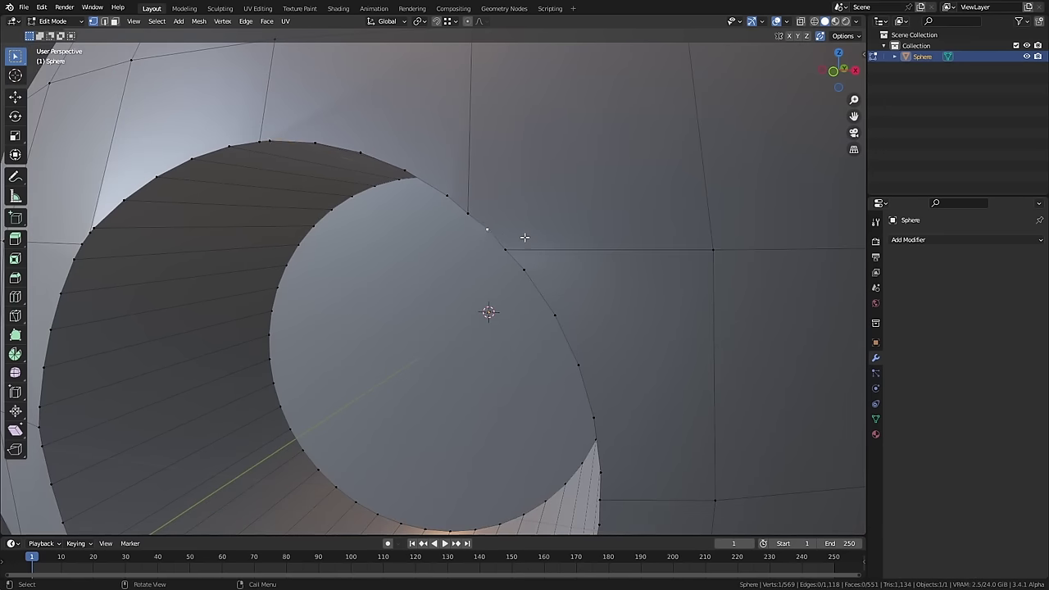
pyautogui.hotkey('shift', 'v')
pyautogui.click(488, 215)
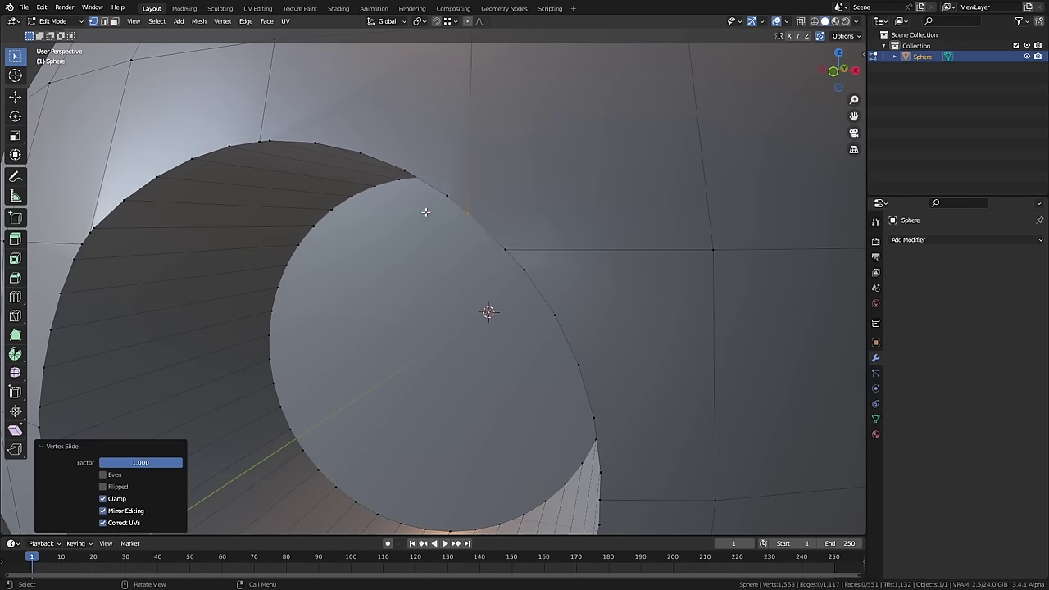
pyautogui.click(278, 141)
pyautogui.hotkey('shift', 'v')
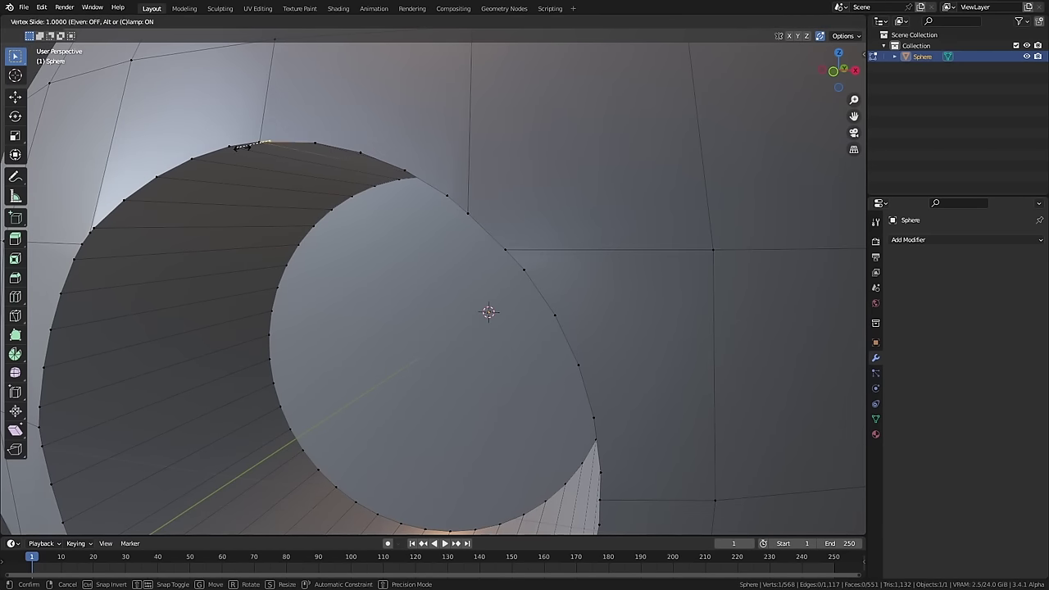
pyautogui.click(277, 133)
pyautogui.hotkey('ctrl', 'z')
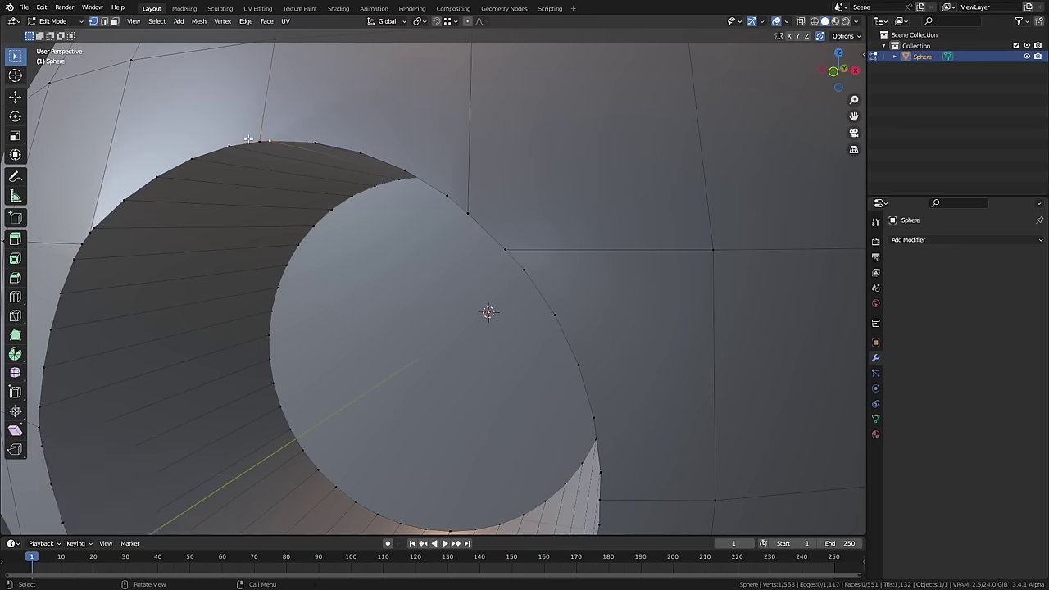
pyautogui.hotkey('shift', 'v')
pyautogui.click(320, 147)
pyautogui.moveTo(320, 148); pyautogui.dragTo(363, 347, button='middle')
# - Slide-merge vertices on the lower and left rim, then undo all the merges
pyautogui.click(380, 348)
pyautogui.hotkey('shift', 'v')
pyautogui.click(352, 345)
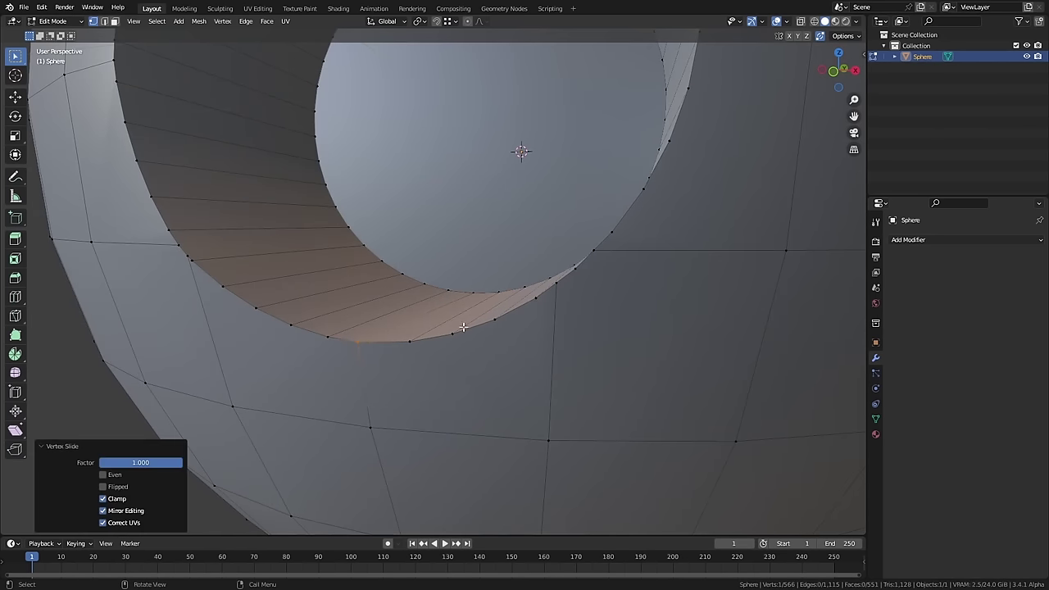
pyautogui.moveTo(463, 327); pyautogui.dragTo(343, 204, button='middle')
pyautogui.click(352, 212)
pyautogui.hotkey('shift', 'v')
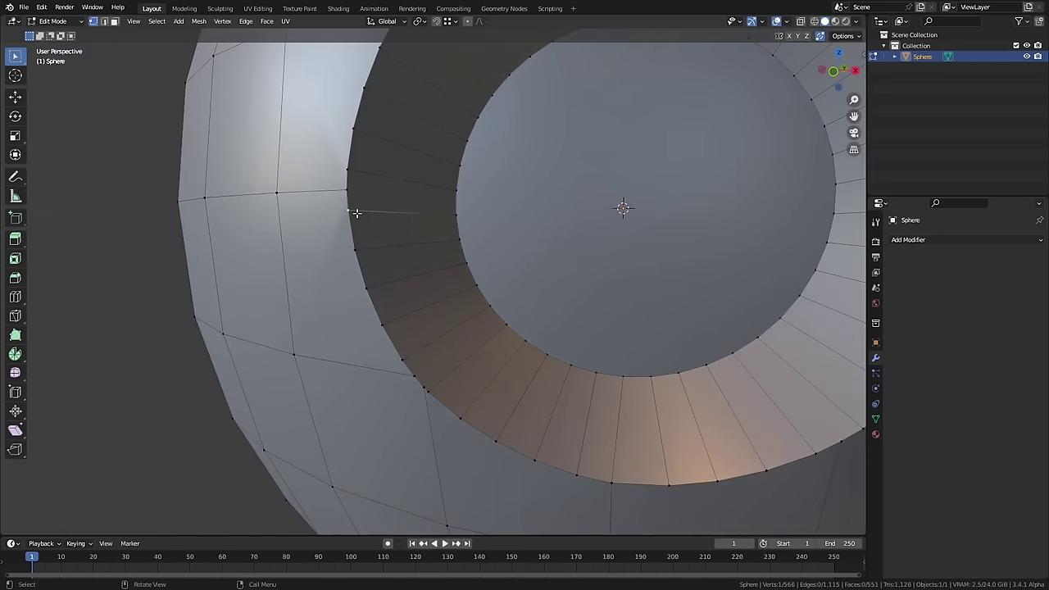
pyautogui.click(379, 178)
pyautogui.scroll(-4, 339, 281)
pyautogui.moveTo(339, 281); pyautogui.dragTo(462, 265, button='middle')
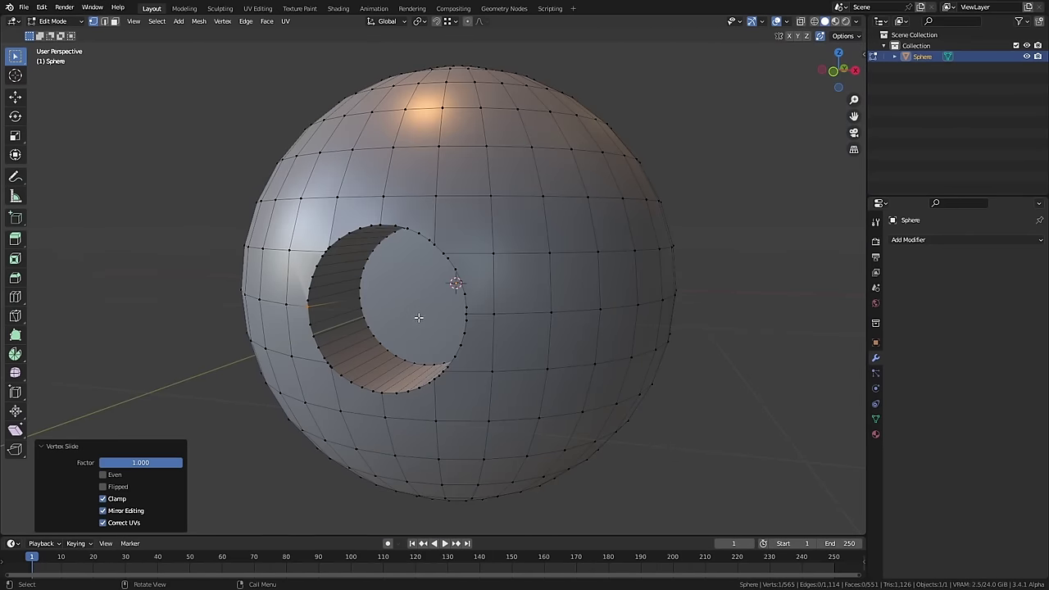
pyautogui.hotkey('ctrl', 'z')
pyautogui.hotkey('ctrl', 'z')
pyautogui.hotkey('ctrl', 'z')
pyautogui.hotkey('ctrl', 'z')
pyautogui.hotkey('ctrl', 'z')
pyautogui.hotkey('ctrl', 'z')
pyautogui.hotkey('ctrl', 'z')
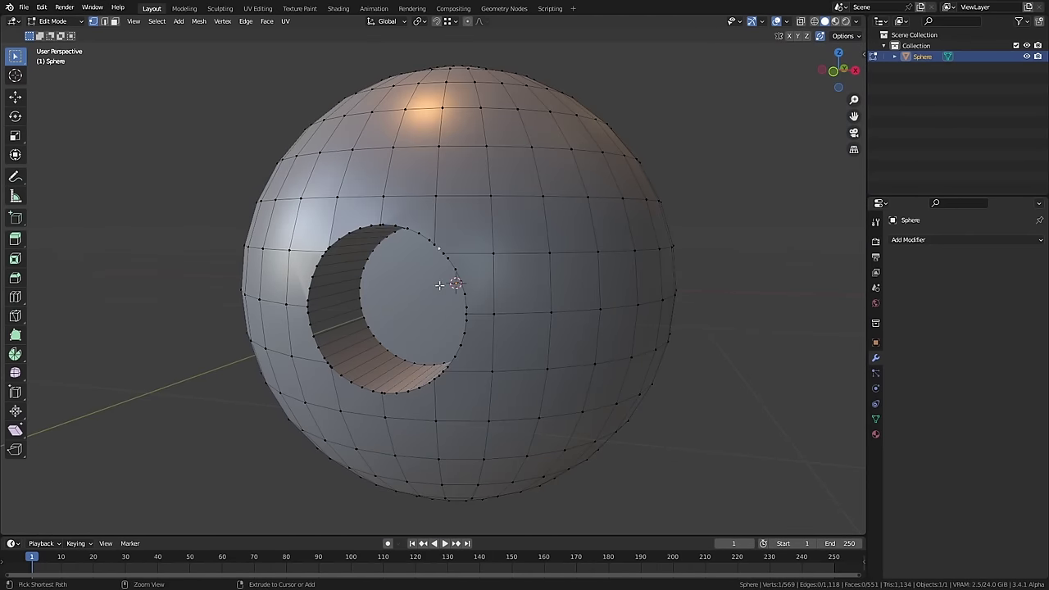
pyautogui.hotkey('ctrl', 'z')
pyautogui.hotkey('ctrl', 'z')
pyautogui.hotkey('ctrl', 'z')
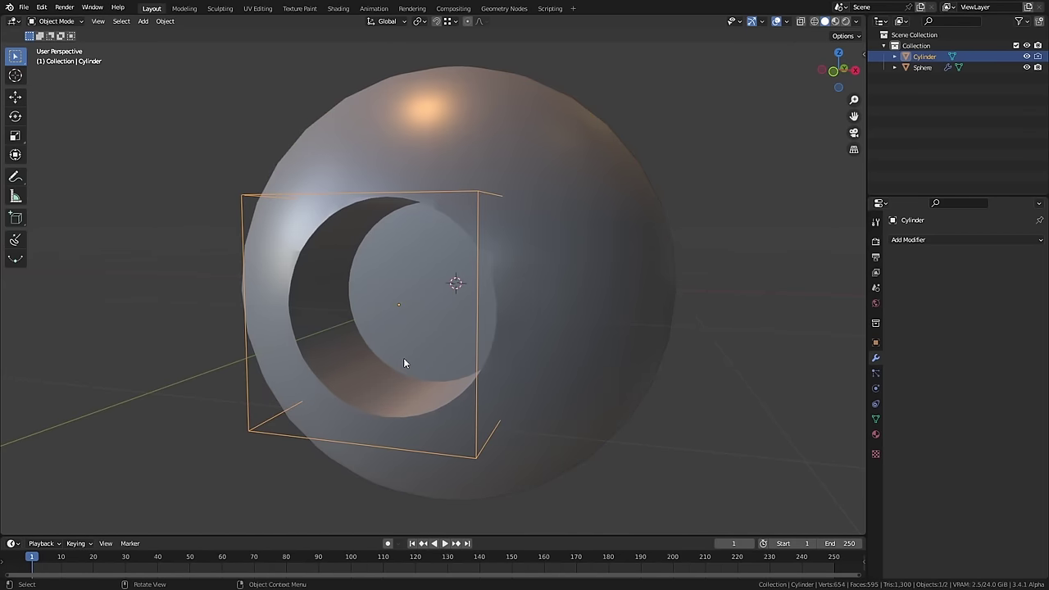
# - Delete the old cutter and add a new 24-vertex cylinder
pyautogui.press('Delete')
pyautogui.hotkey('shift', 'a')
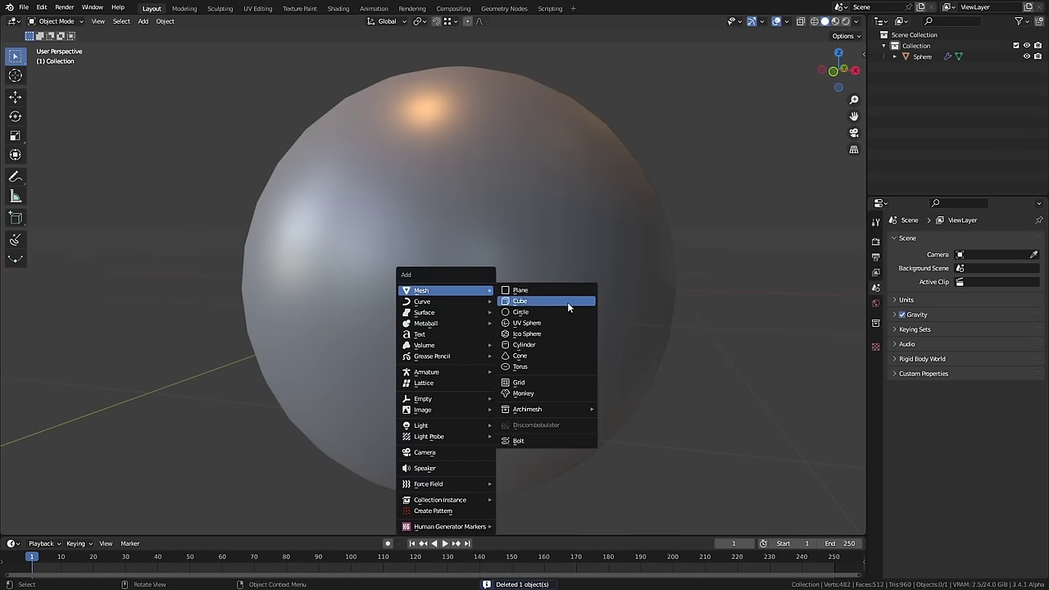
pyautogui.click(550, 356)
pyautogui.click(142, 394)
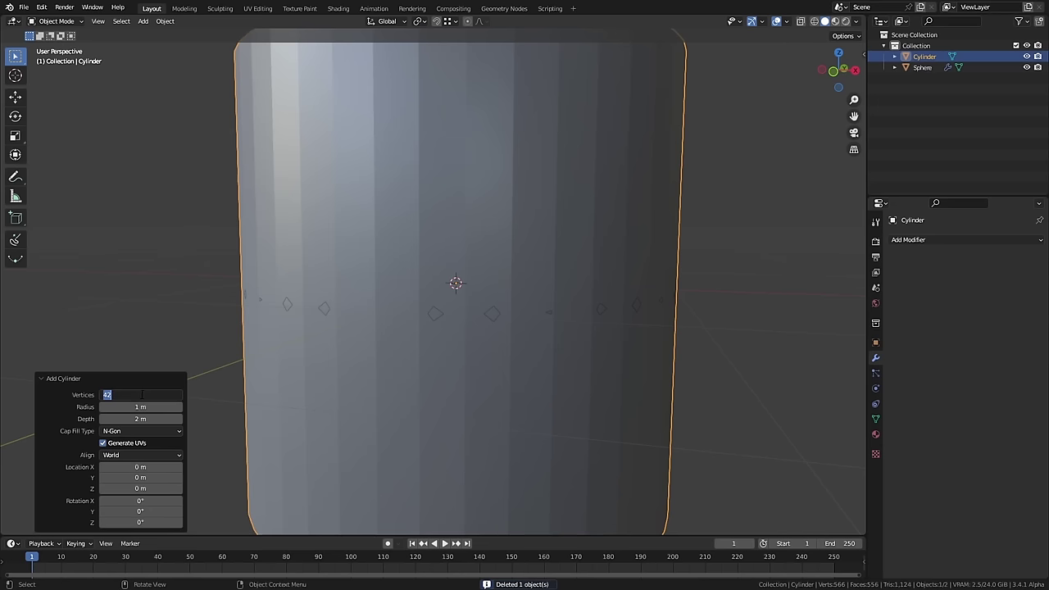
pyautogui.write('24')
pyautogui.press('Return')
# - Rotate the cylinder 90° on X, scale it 0.5, stretch it along Y and shade smooth
pyautogui.write('r')
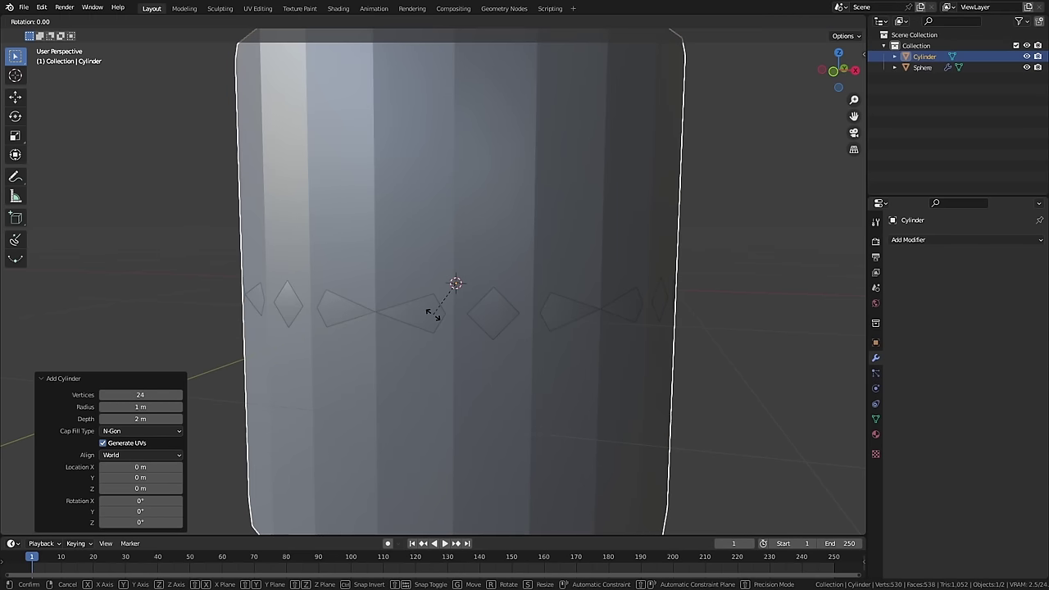
pyautogui.write('x90')
pyautogui.press('Return')
pyautogui.write('s')
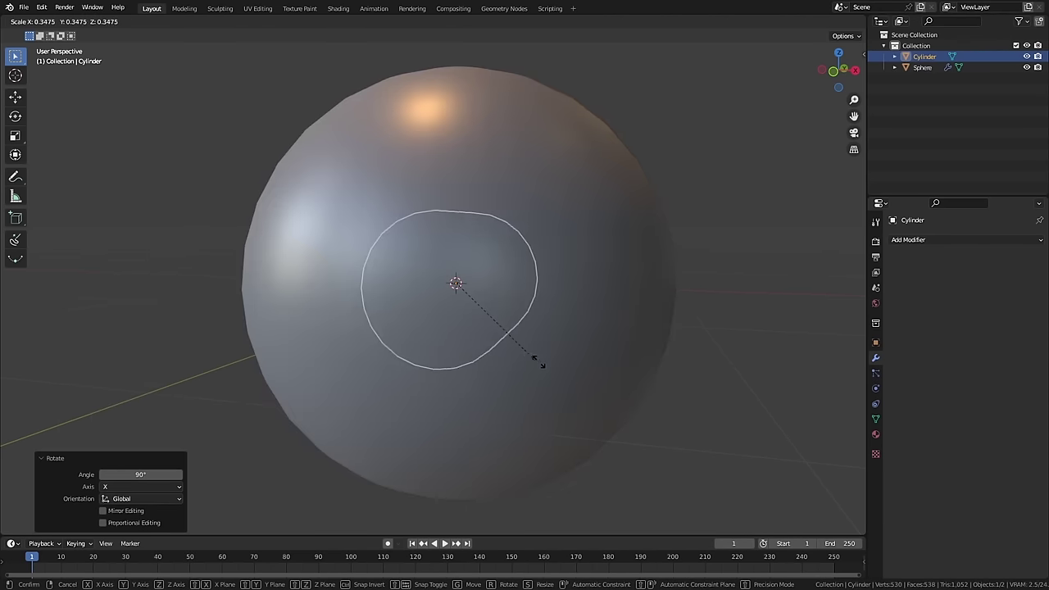
pyautogui.write('.5')
pyautogui.press('Return')
pyautogui.press('s')
pyautogui.press('y')
pyautogui.click(446, 316)
pyautogui.rightClick(447, 316)
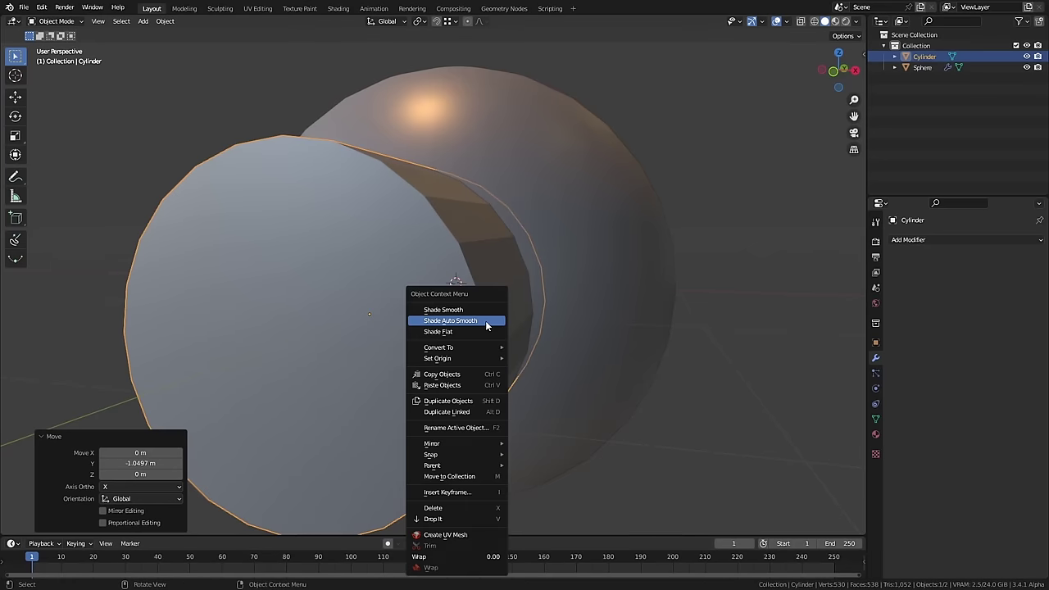
pyautogui.click(446, 317)
# - Cut the cylinder out of the sphere as a boolean difference
pyautogui.keyDown('shift'); pyautogui.click(583, 305); pyautogui.keyUp('shift')
pyautogui.press('ctrl+shift+KP_Subtract')
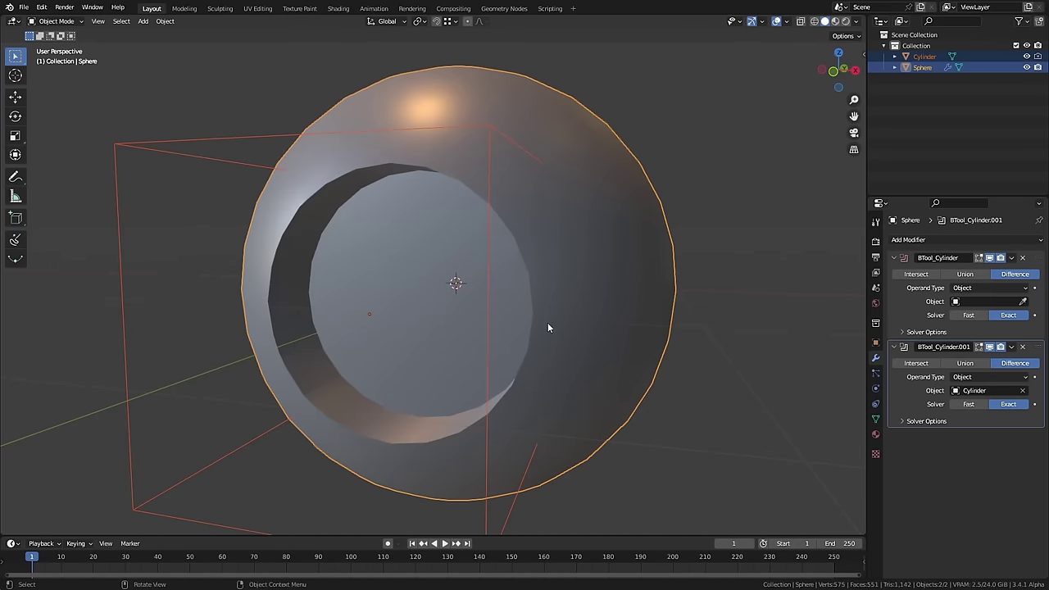
pyautogui.moveTo(352, 152); pyautogui.dragTo(363, 308, button='middle')
pyautogui.scroll(3, 363, 309)
pyautogui.scroll(-2, 415, 187)
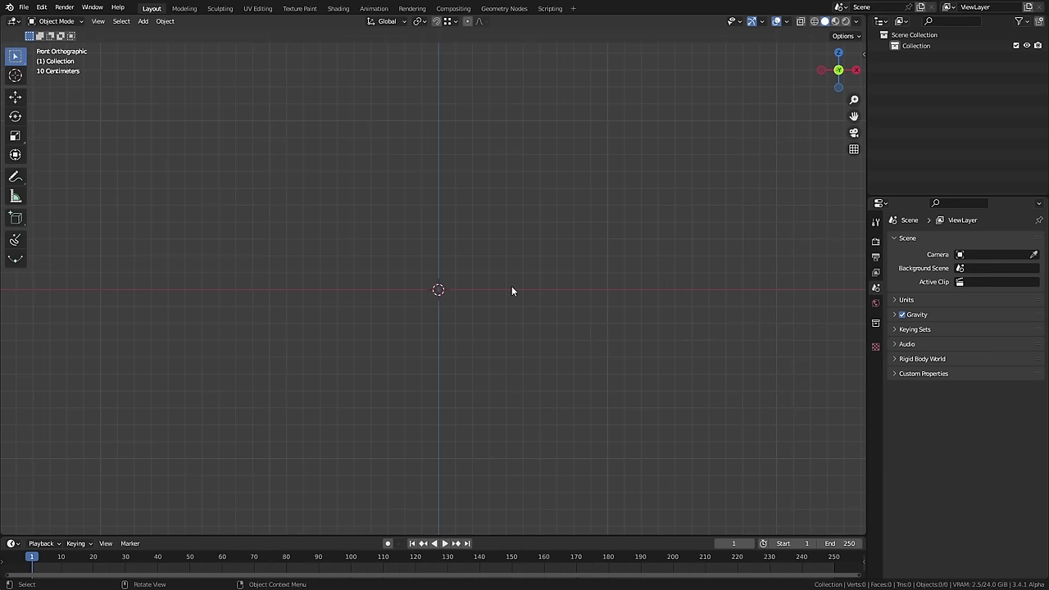
# - Add a cylinder mesh and scale it 4 times along Z
pyautogui.hotkey('shift', 'a')
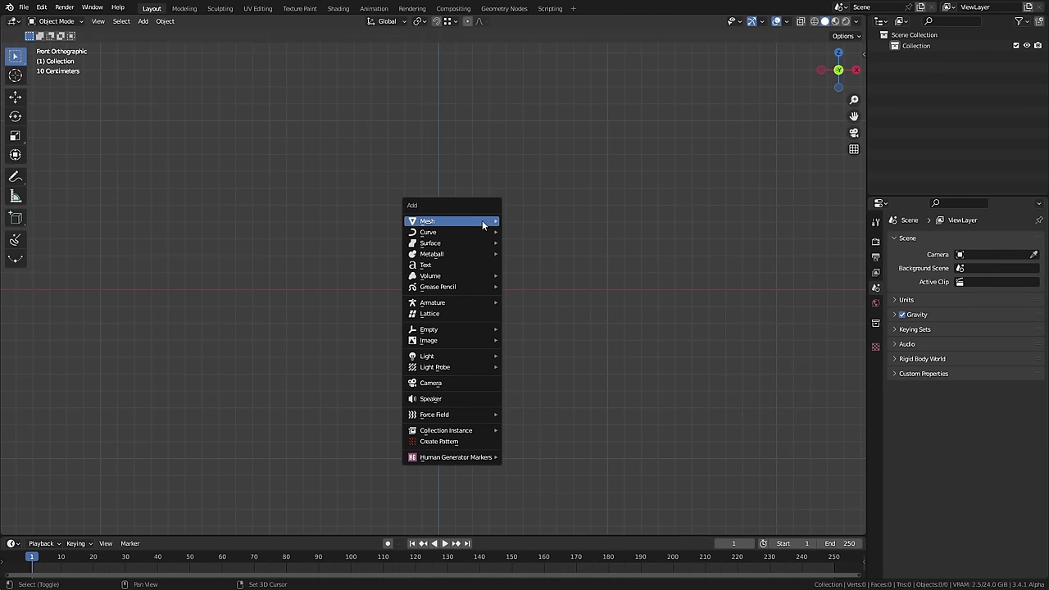
pyautogui.moveTo(482, 220)
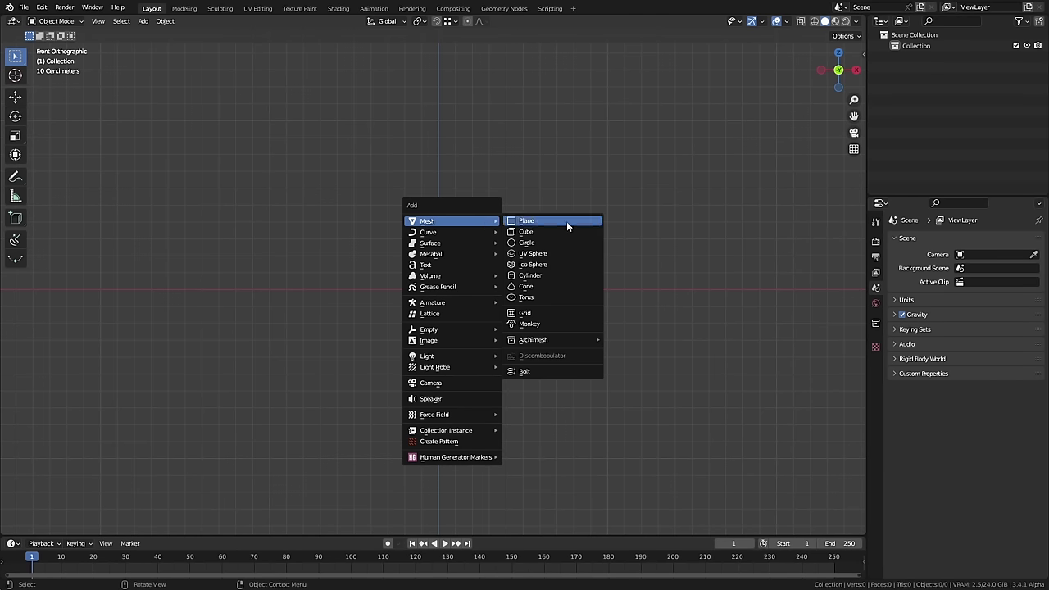
pyautogui.click(568, 277)
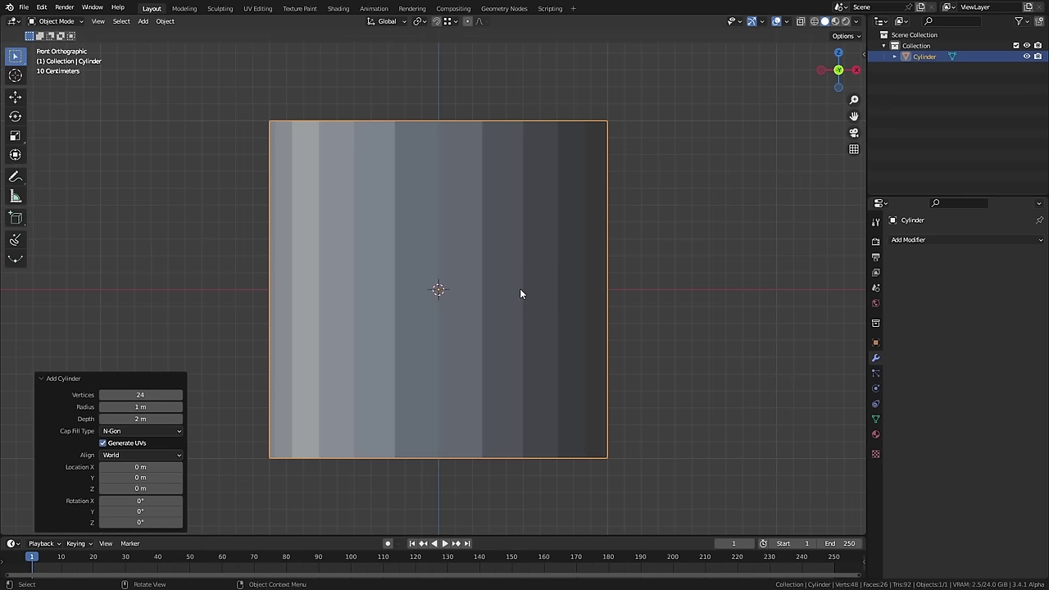
pyautogui.press('s')
pyautogui.press('z')
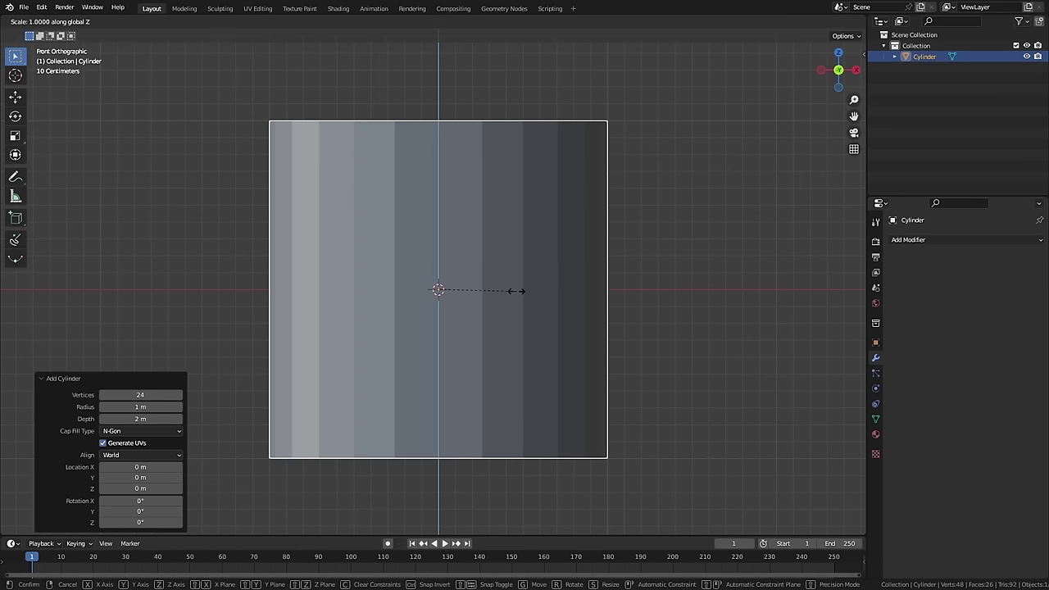
pyautogui.press('4')
pyautogui.press('Return')
# - Apply the cylinder's rotation and scale
pyautogui.hotkey('ctrl', 'a')
pyautogui.click(517, 291)
pyautogui.hotkey('ctrl', 'a')
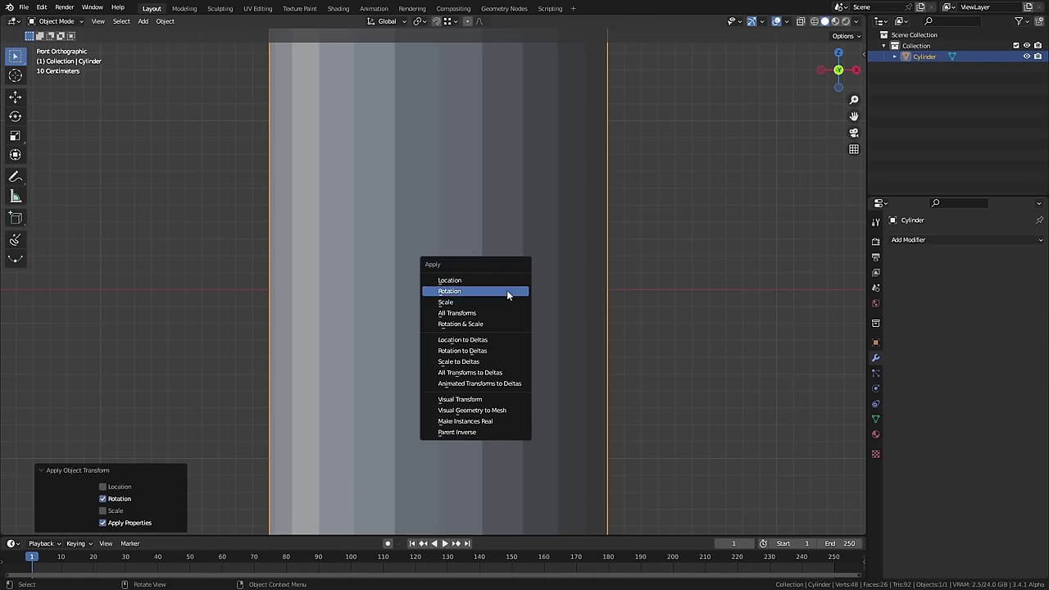
pyautogui.click(517, 291)
pyautogui.scroll(-3, 487, 256)
# - Rotate the cylinder 90° to lie flat and add a centred loop cut in Edit Mode
pyautogui.scroll(-2, 476, 264)
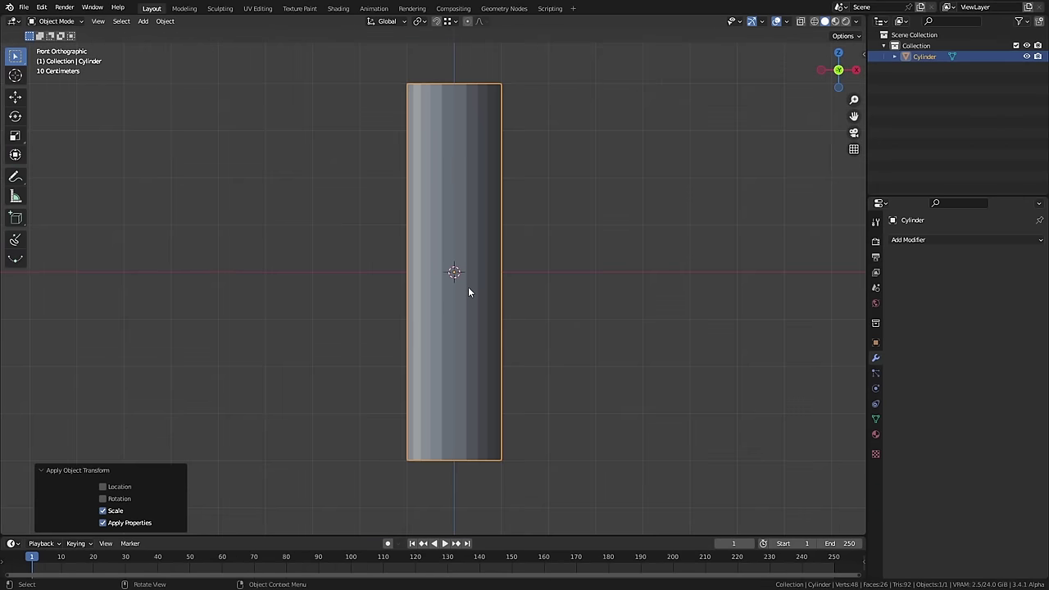
pyautogui.write('r90')
pyautogui.press('Return')
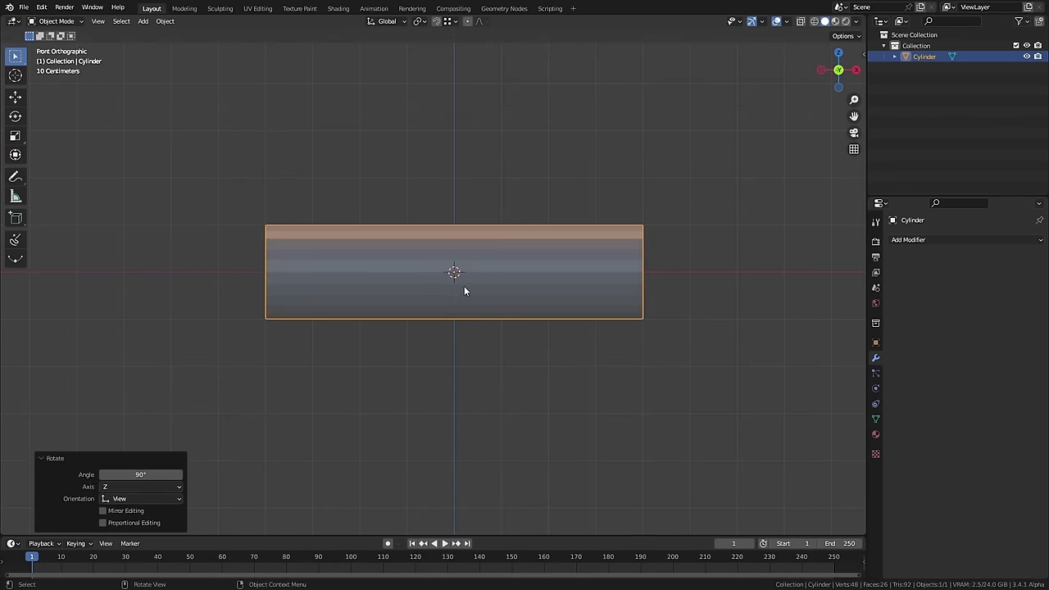
pyautogui.scroll(3, 463, 286)
pyautogui.press('Tab')
pyautogui.press('z')
pyautogui.click(502, 257)
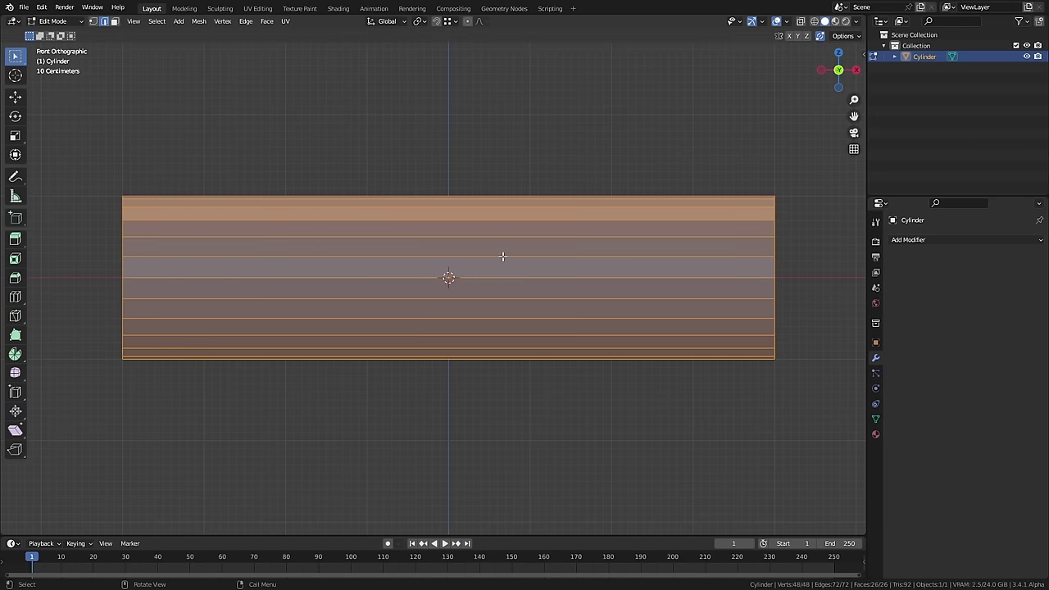
pyautogui.hotkey('alt', 'a')
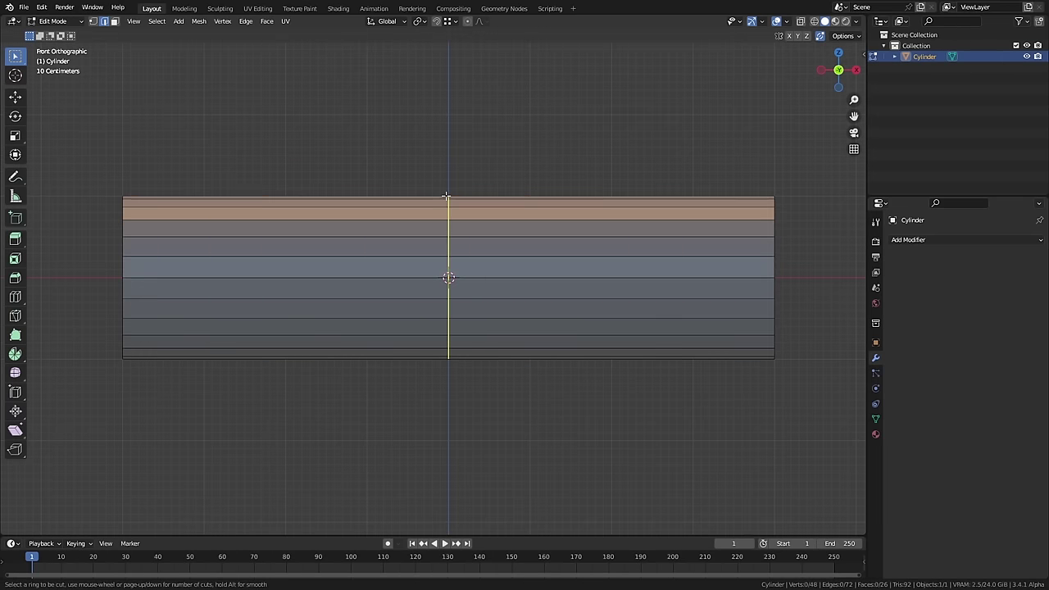
pyautogui.click(445, 196)
pyautogui.rightClick(440, 185)
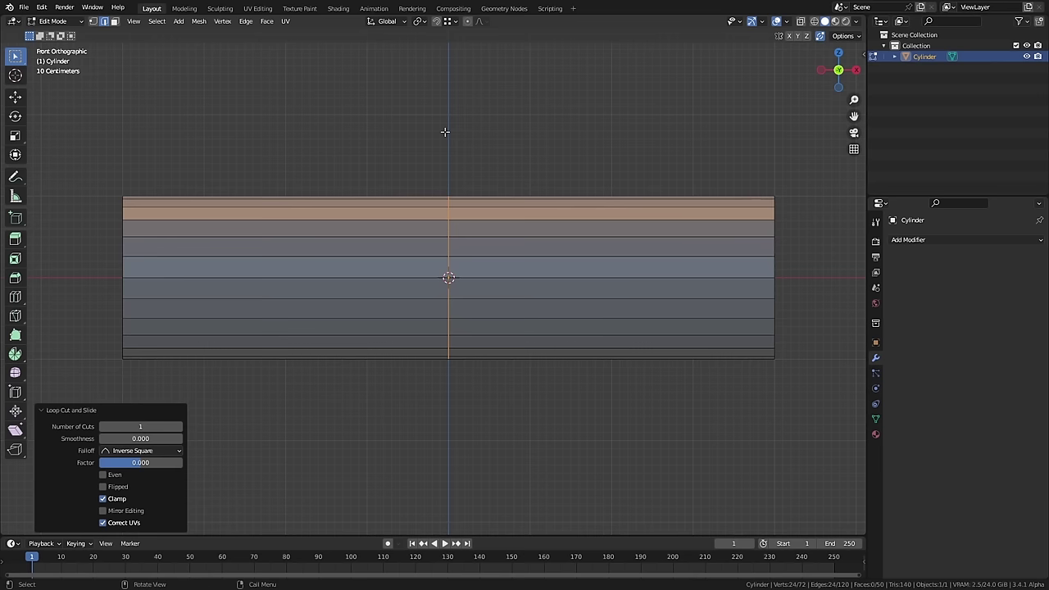
# - Knife-cut through the mesh at 45° from the centre vertex to the top edge
pyautogui.press('k')
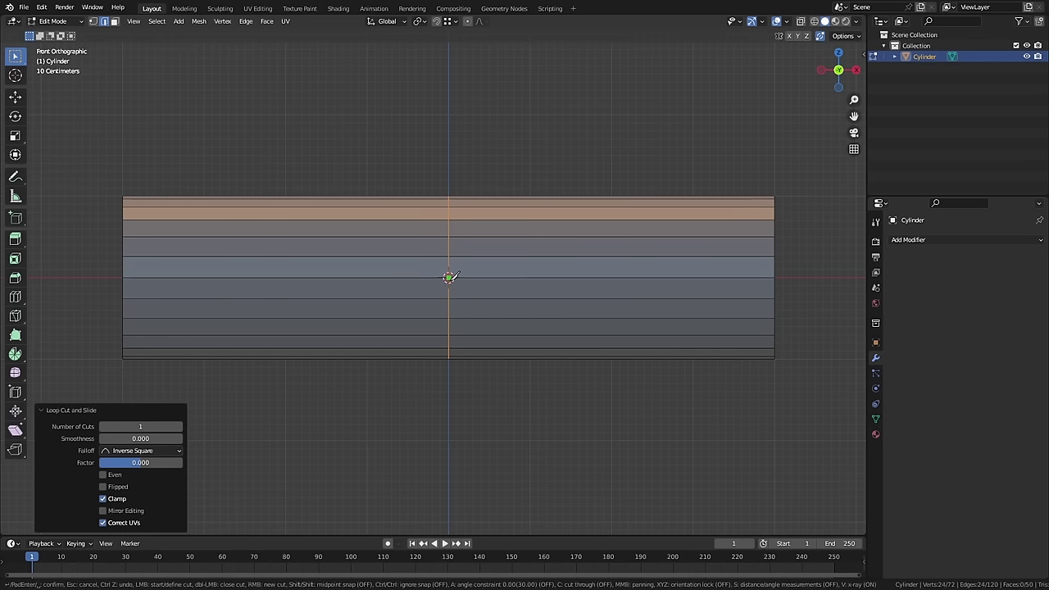
pyautogui.click(449, 277)
pyautogui.press('c')
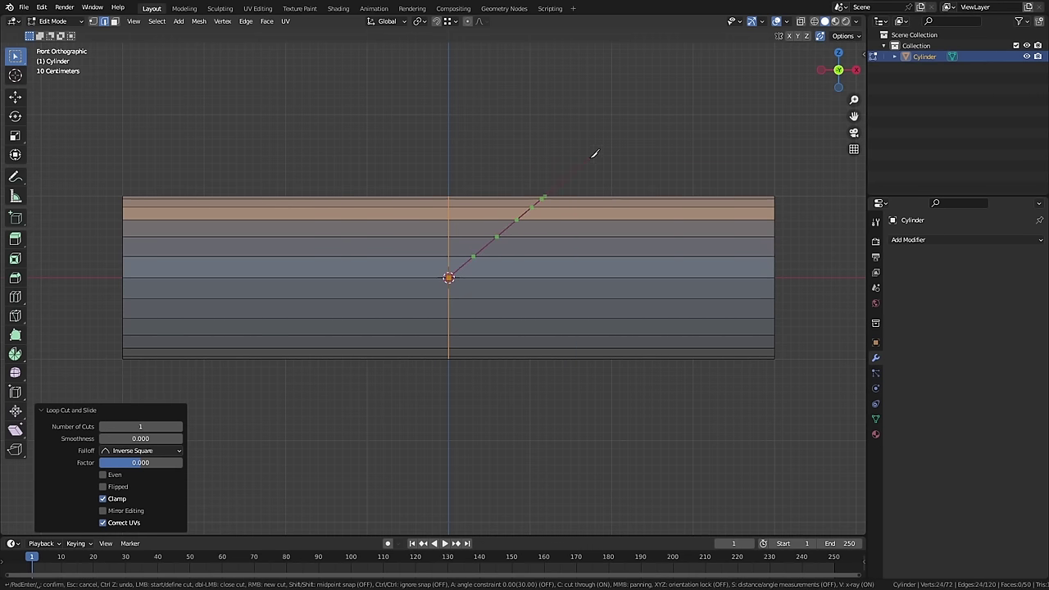
pyautogui.press('a')
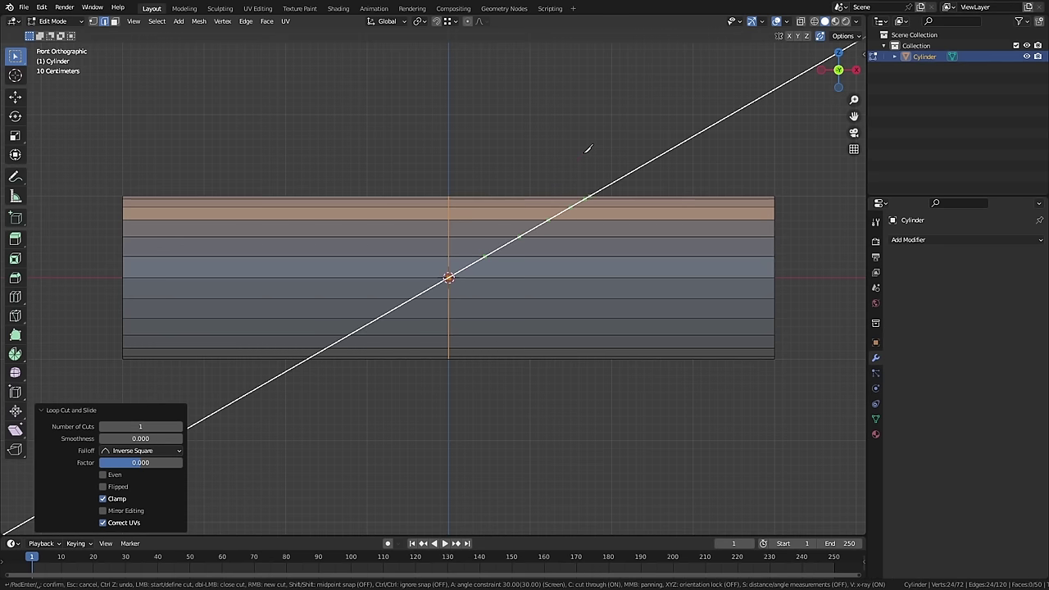
pyautogui.press('4')
pyautogui.press('5')
pyautogui.click(588, 148)
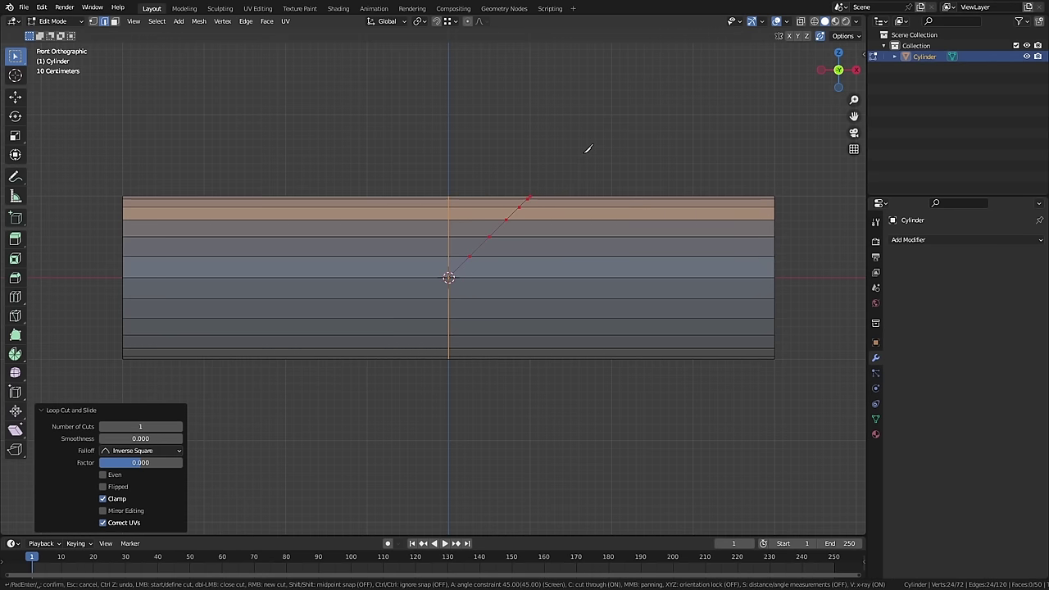
pyautogui.press('Return')
# - In wireframe, box-select the vertices left of centre and delete them
pyautogui.press('1')
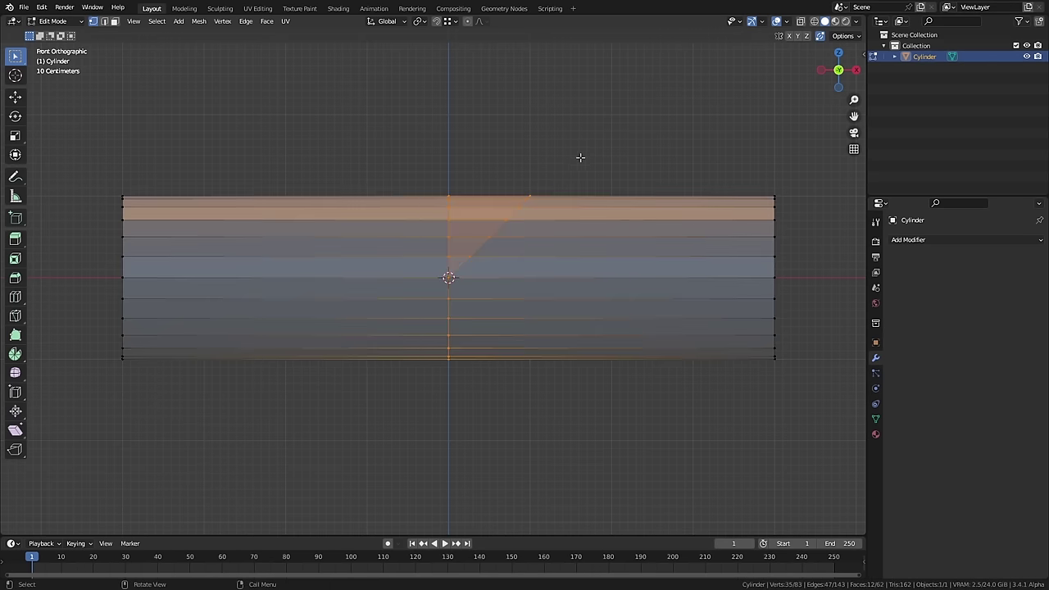
pyautogui.press('z')
pyautogui.click(489, 164)
pyautogui.moveTo(94, 156); pyautogui.dragTo(163, 462)
pyautogui.press('x')
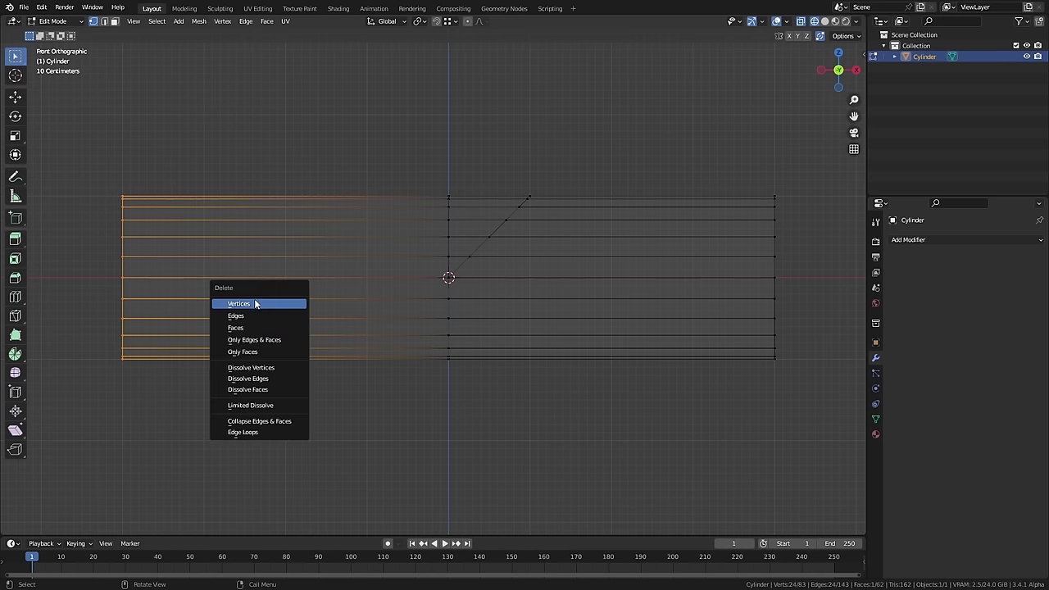
pyautogui.click(288, 303)
# - Back in Object Mode, add a Mirror modifier to the cylinder
pyautogui.press('Tab')
pyautogui.rightClick(495, 277)
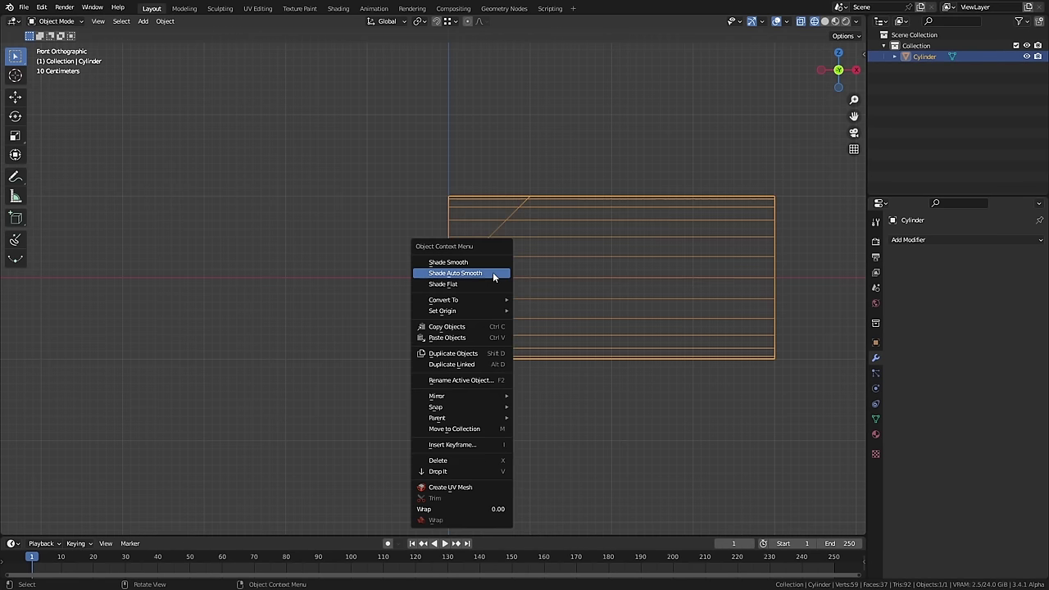
pyautogui.press('Escape')
pyautogui.press('F3')
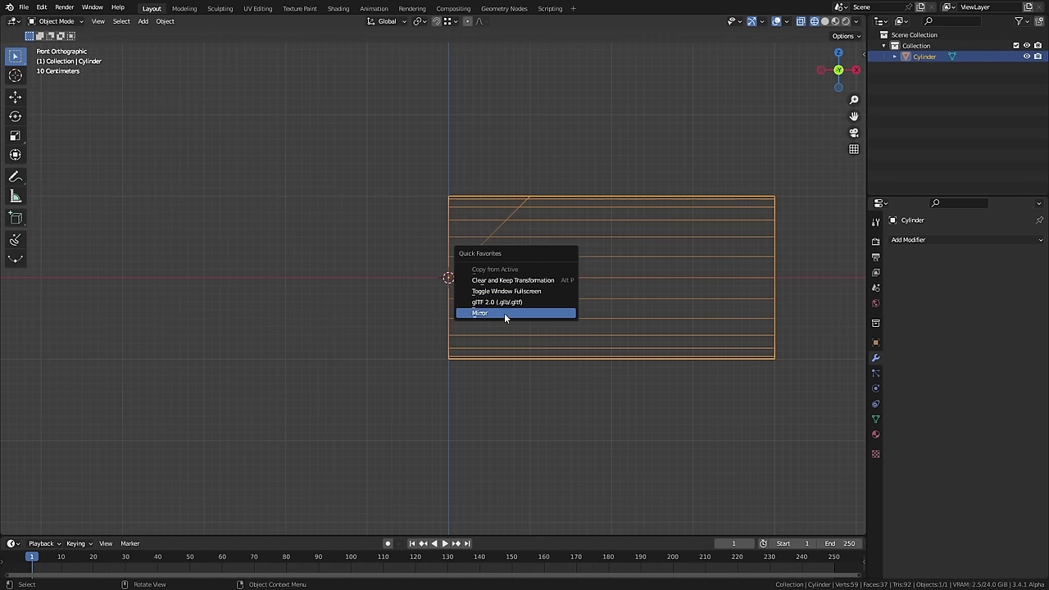
pyautogui.click(504, 313)
# - Switch the mirror axis from X to Z and extrude the triangular faces along normals
pyautogui.click(962, 274)
pyautogui.click(1015, 274)
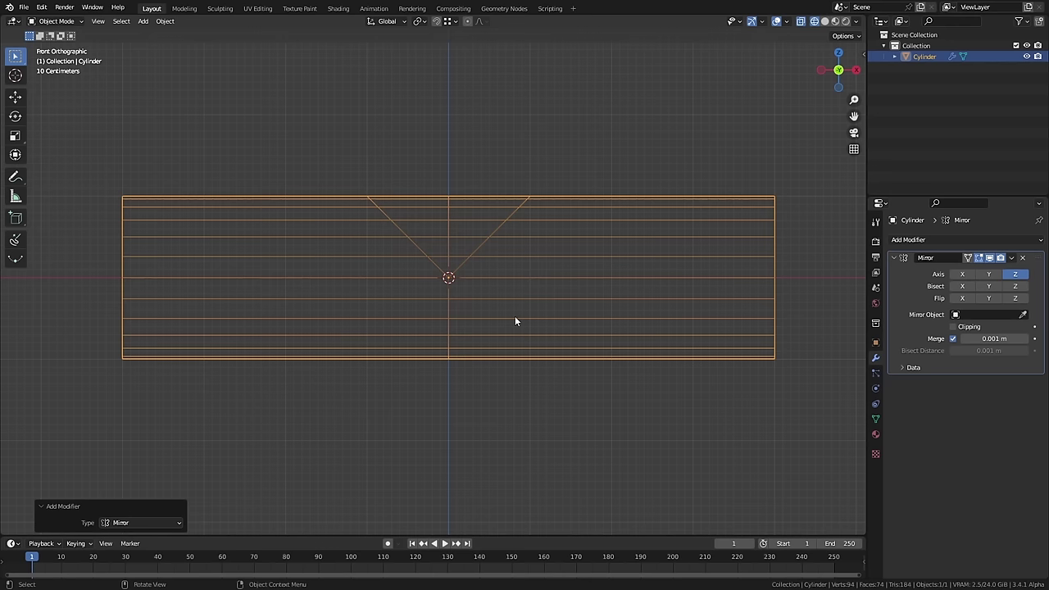
pyautogui.press('Tab')
pyautogui.moveTo(349, 139); pyautogui.dragTo(497, 296)
pyautogui.hotkey('alt', 'e')
pyautogui.click(305, 152)
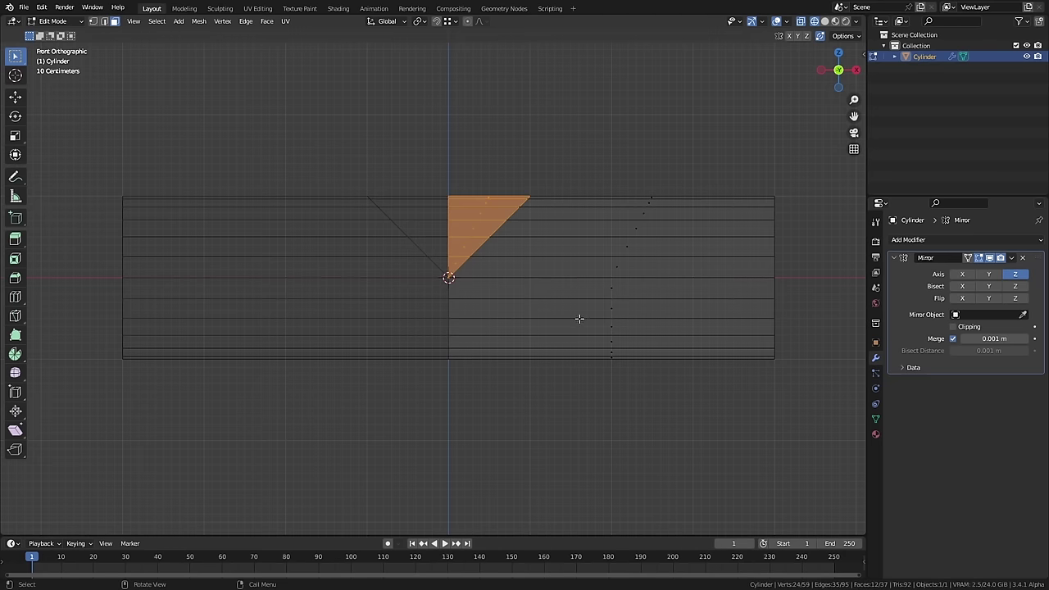
pyautogui.click(543, 129)
pyautogui.moveTo(544, 129)
pyautogui.keyDown('shift'); pyautogui.mouseDown(button='middle')
pyautogui.moveTo(552, 269)
pyautogui.moveTo(519, 300)
pyautogui.mouseUp(button='middle'); pyautogui.keyUp('shift')
# - Flatten the extruded top with scale Z 0 and shade the T-pipe smooth
pyautogui.press('s')
pyautogui.press('z')
pyautogui.press('0')
pyautogui.press('Return')
pyautogui.hotkey('shift', 'z')
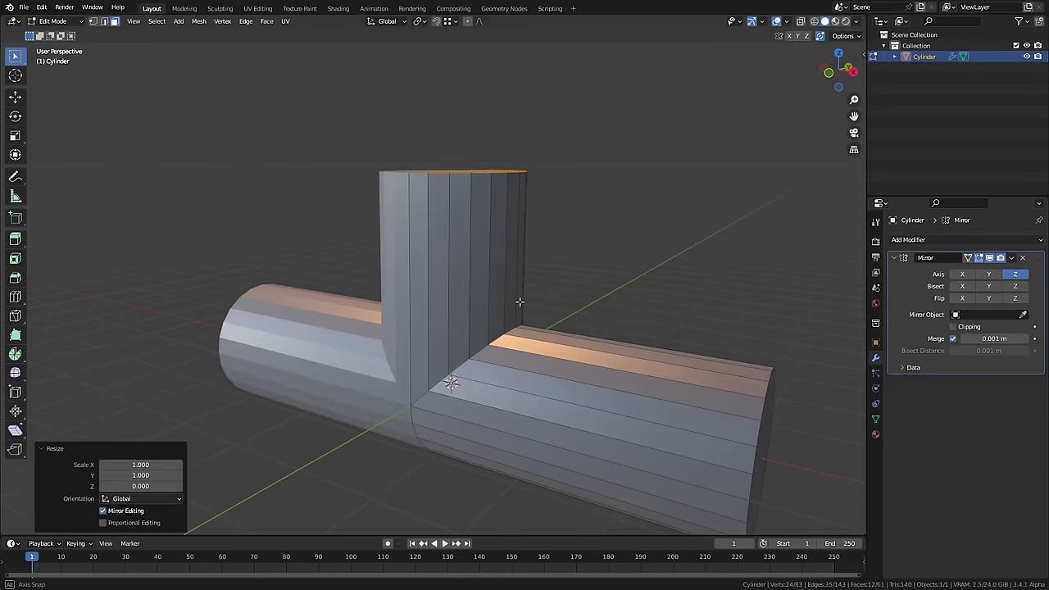
pyautogui.press('Tab')
pyautogui.rightClick(480, 283)
pyautogui.click(474, 265)
# - Delete the selected half of the vertical branch's top face
pyautogui.scroll(3, 442, 328)
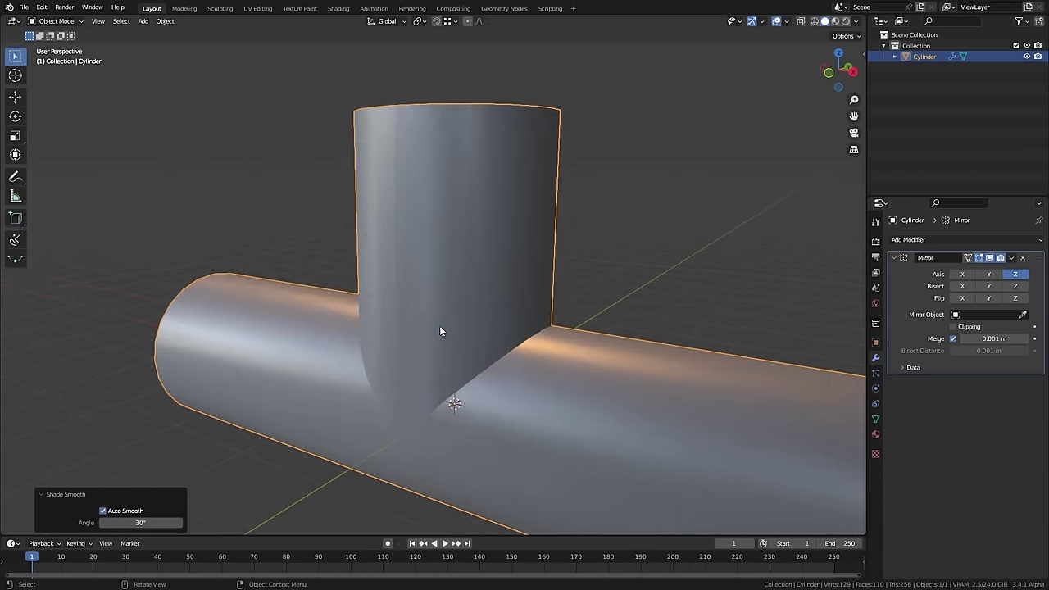
pyautogui.moveTo(445, 332); pyautogui.dragTo(424, 138, button='middle')
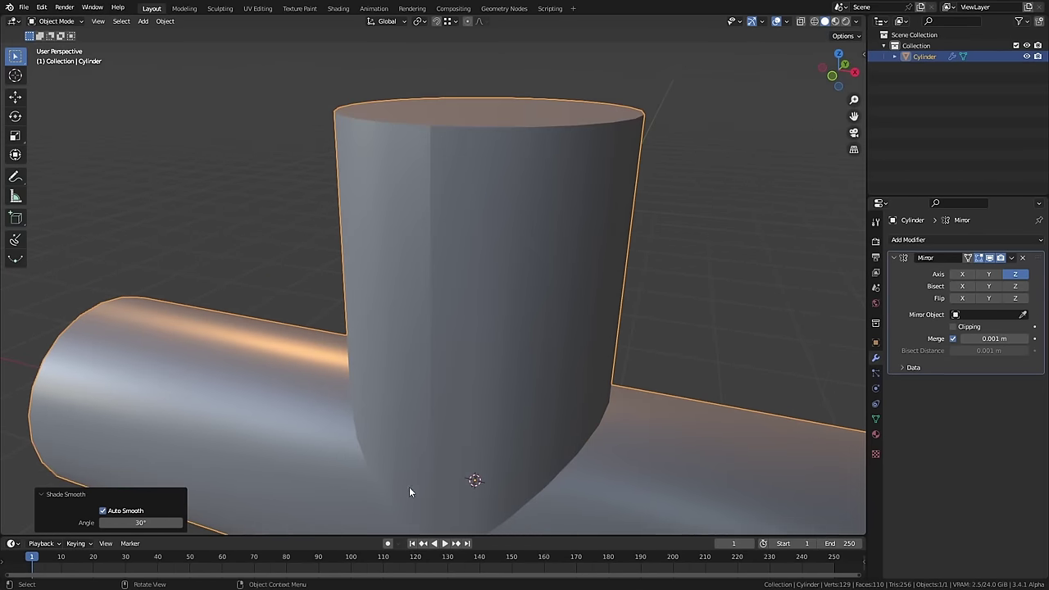
pyautogui.scroll(-1, 432, 334)
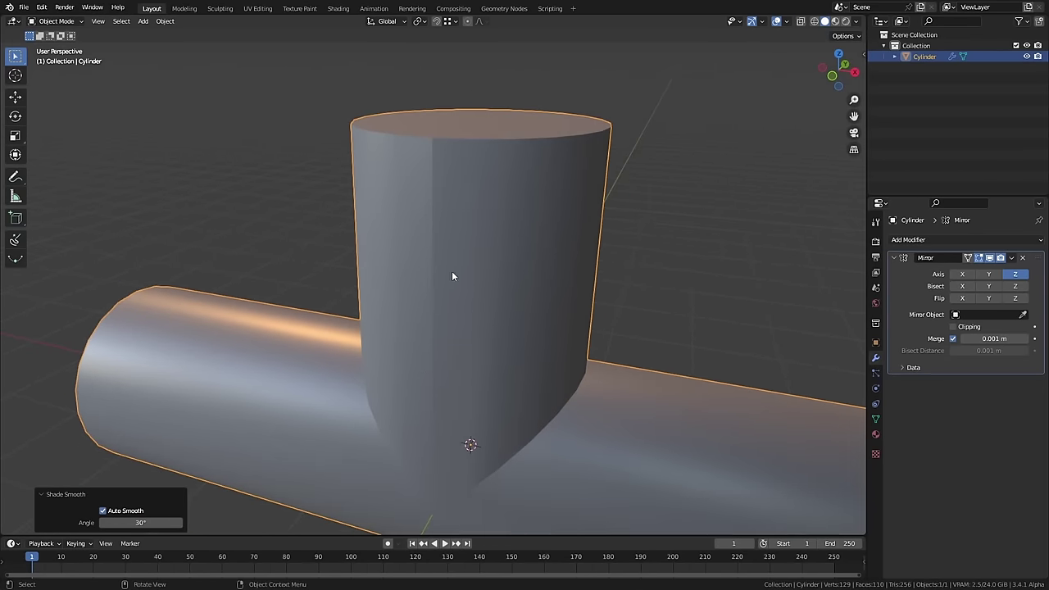
pyautogui.moveTo(451, 276); pyautogui.dragTo(526, 238, button='middle')
pyautogui.press('Tab')
pyautogui.press('x')
pyautogui.click(493, 323)
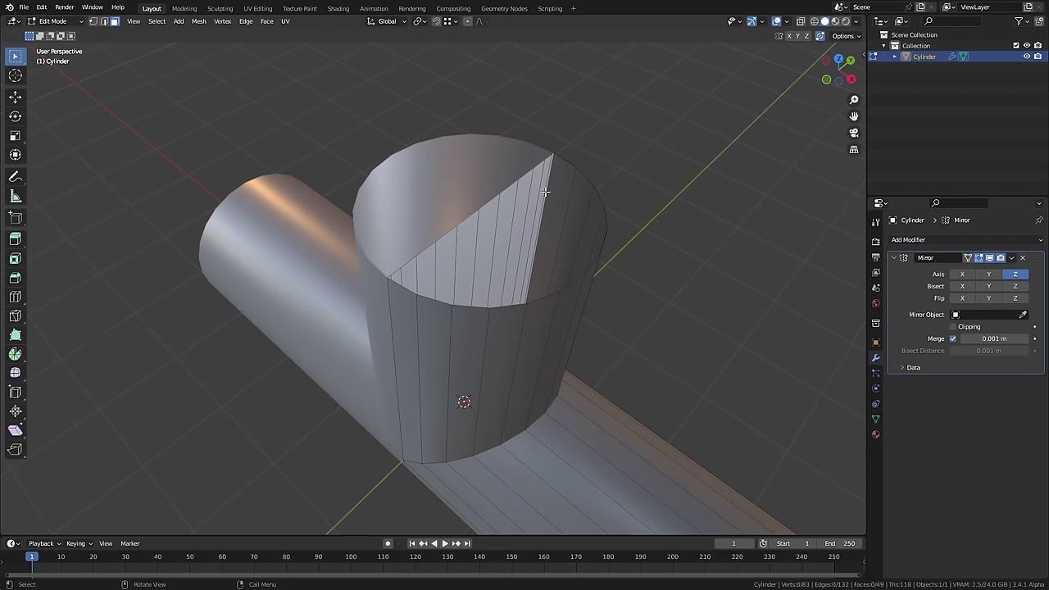
# - Select the opening's rim by shortest path and delete those rim faces
pyautogui.moveTo(545, 190); pyautogui.dragTo(326, 190, button='middle')
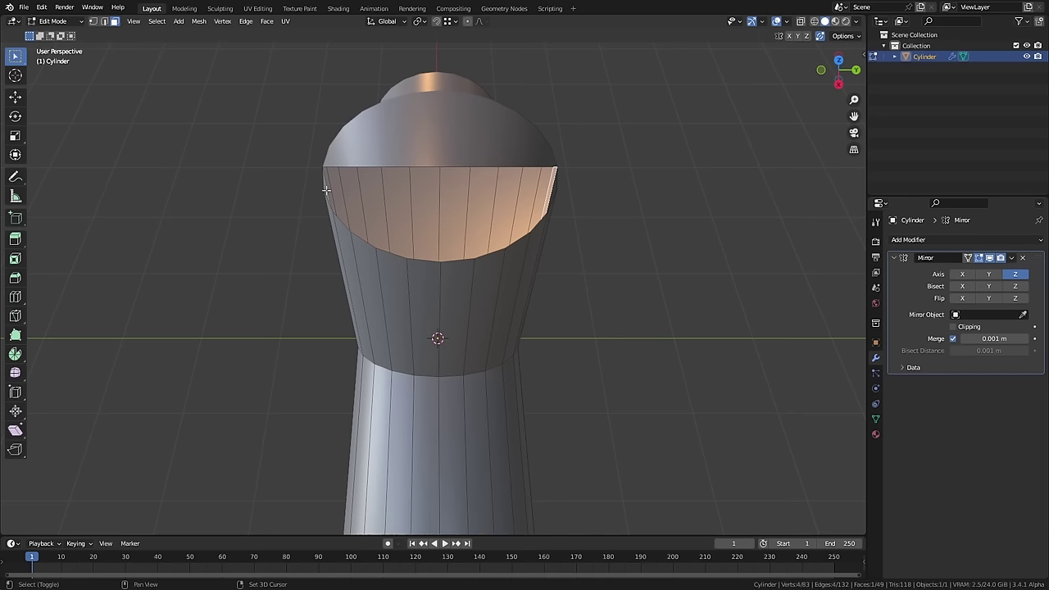
pyautogui.click(326, 190)
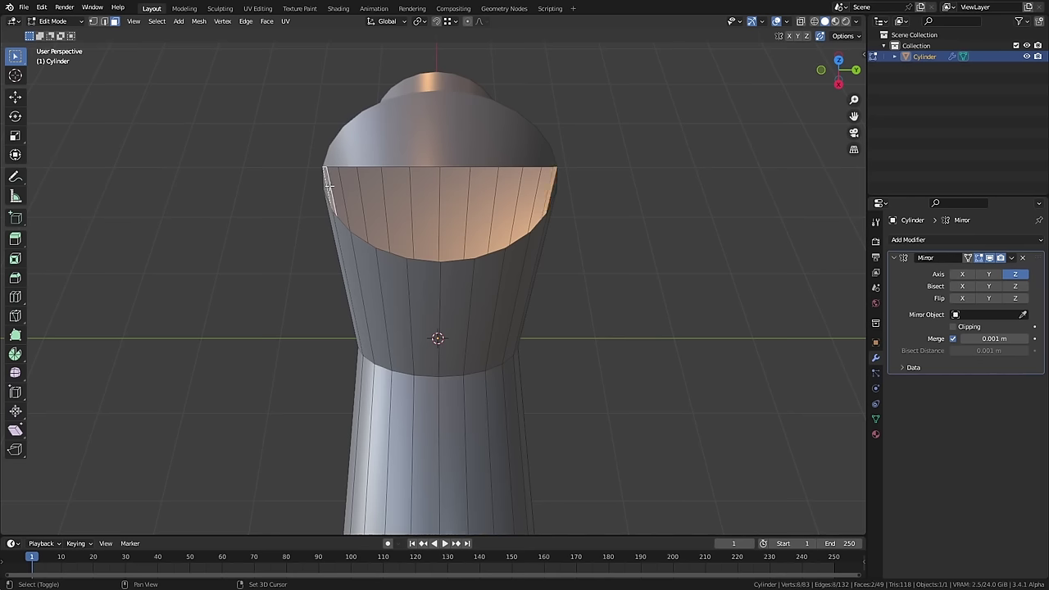
pyautogui.keyDown('ctrl'); pyautogui.click(542, 186); pyautogui.keyUp('ctrl')
pyautogui.press('x')
pyautogui.click(542, 186)
pyautogui.moveTo(542, 186); pyautogui.dragTo(449, 237, button='middle')
pyautogui.press('Tab')
pyautogui.press('Tab')
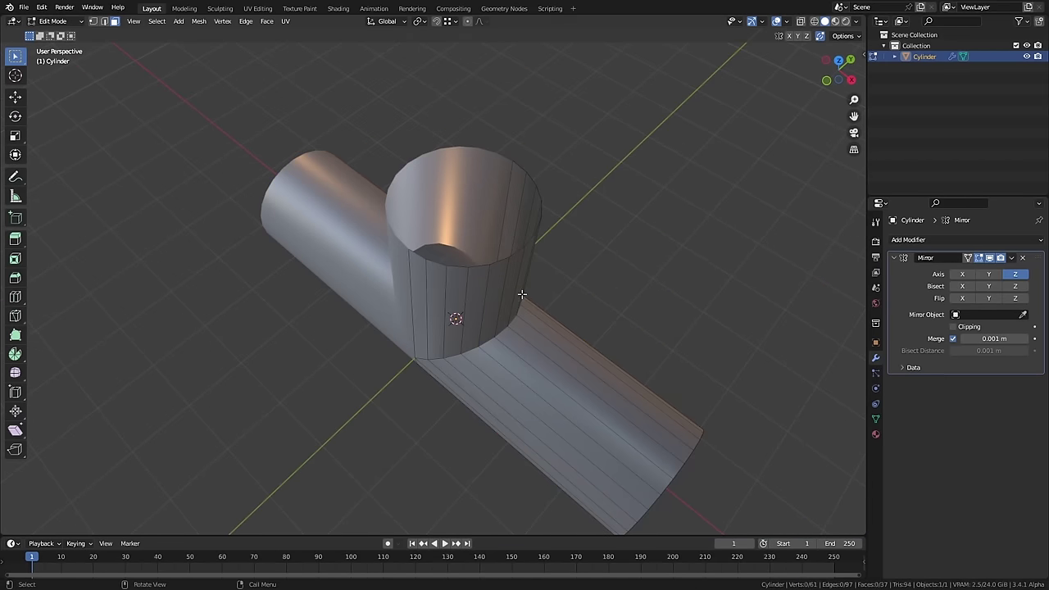
pyautogui.press('Tab')
# - Replace the old cylinder with a new cylinder scaled 4× on Z, with scale applied
pyautogui.click(1022, 258)
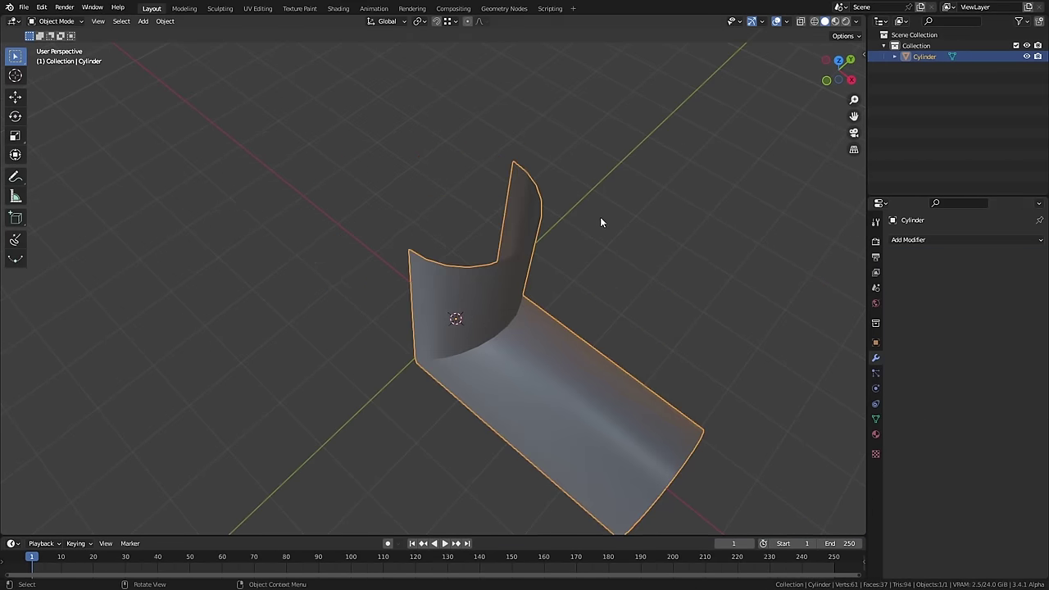
pyautogui.press('Delete')
pyautogui.hotkey('shift', 'a')
pyautogui.moveTo(577, 187)
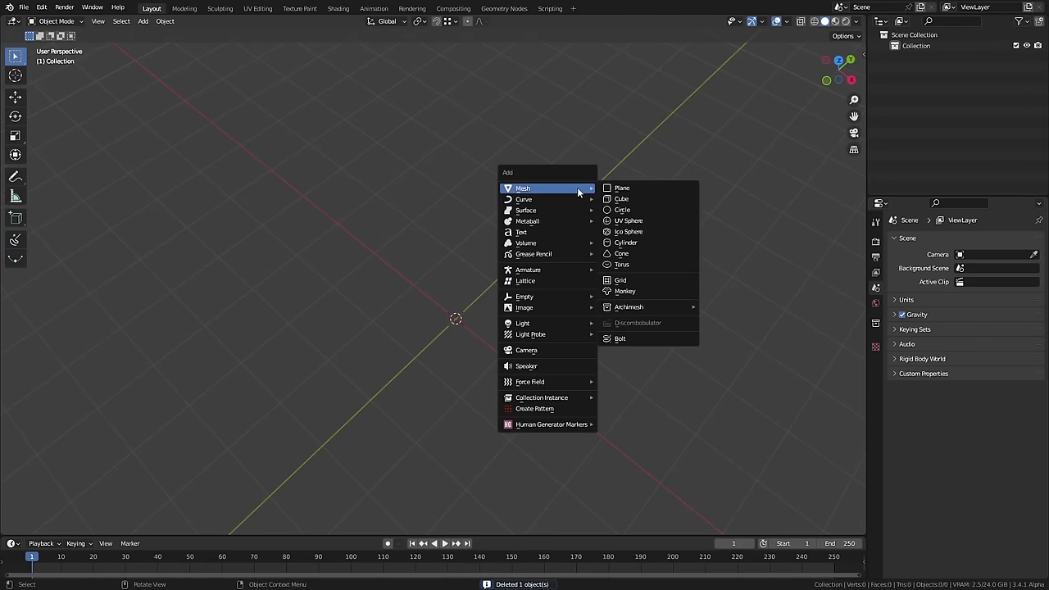
pyautogui.click(652, 244)
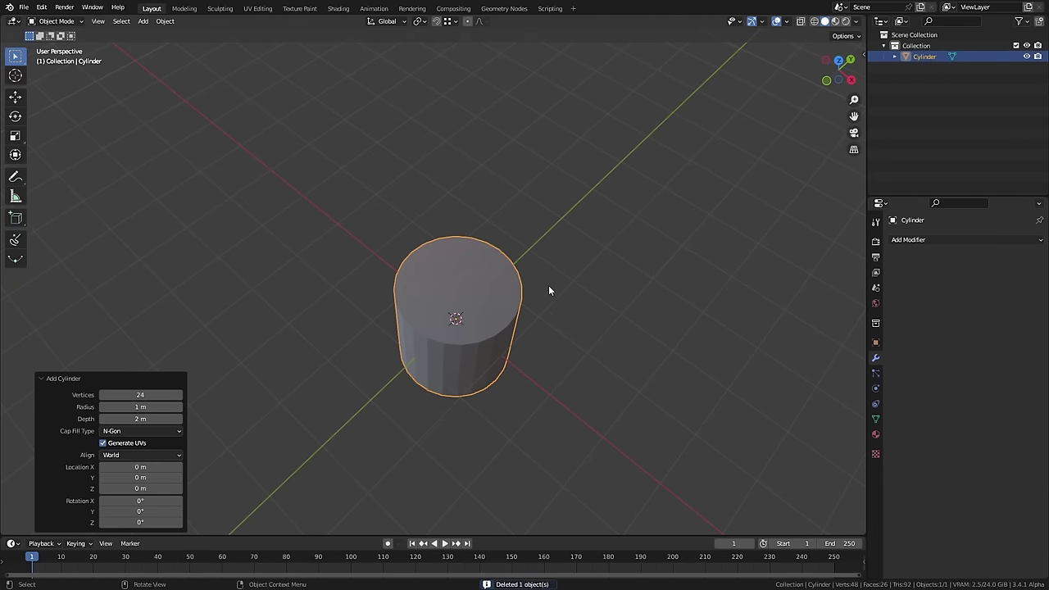
pyautogui.write('sz4')
pyautogui.press('Return')
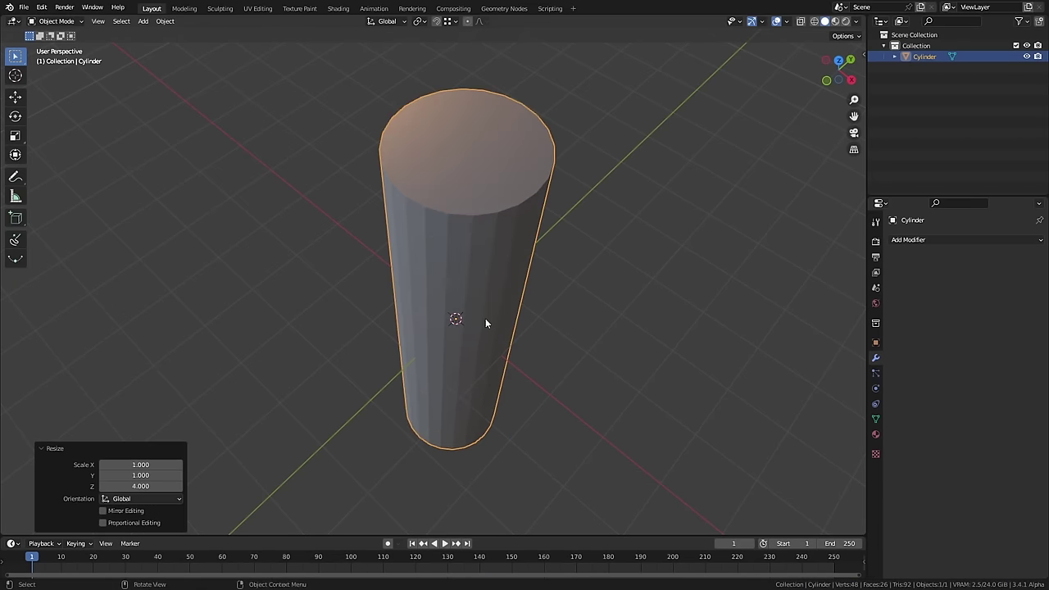
pyautogui.hotkey('ctrl', 'a')
pyautogui.click(485, 318)
# - In front view, duplicate the cylinder in place and rotate the copy 90° sideways
pyautogui.moveTo(479, 318); pyautogui.dragTo(469, 255, button='middle')
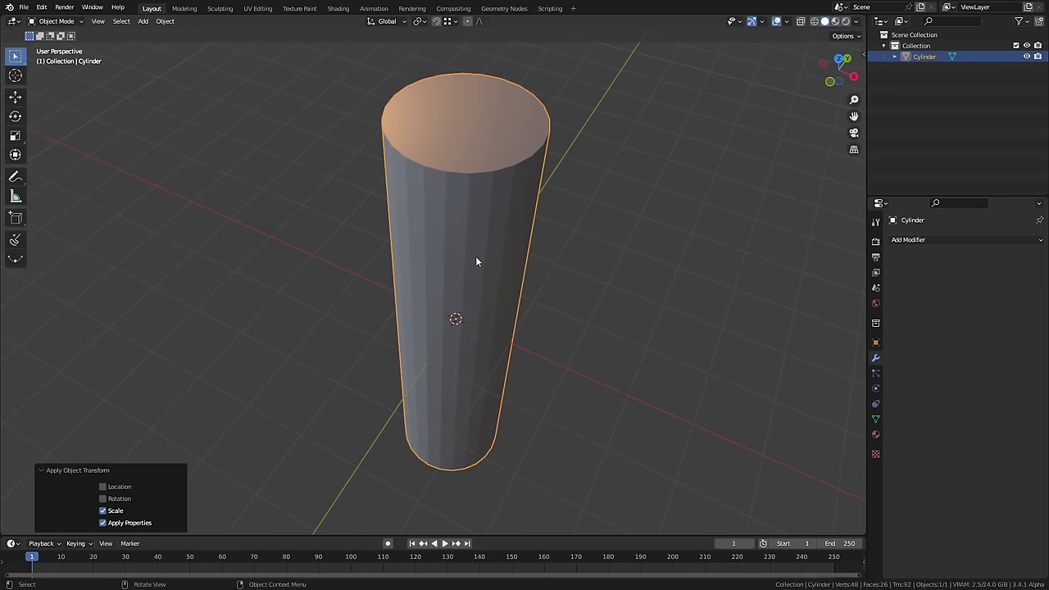
pyautogui.press('KP_1')
pyautogui.scroll(-3, 475, 304)
pyautogui.hotkey('shift', 'd')
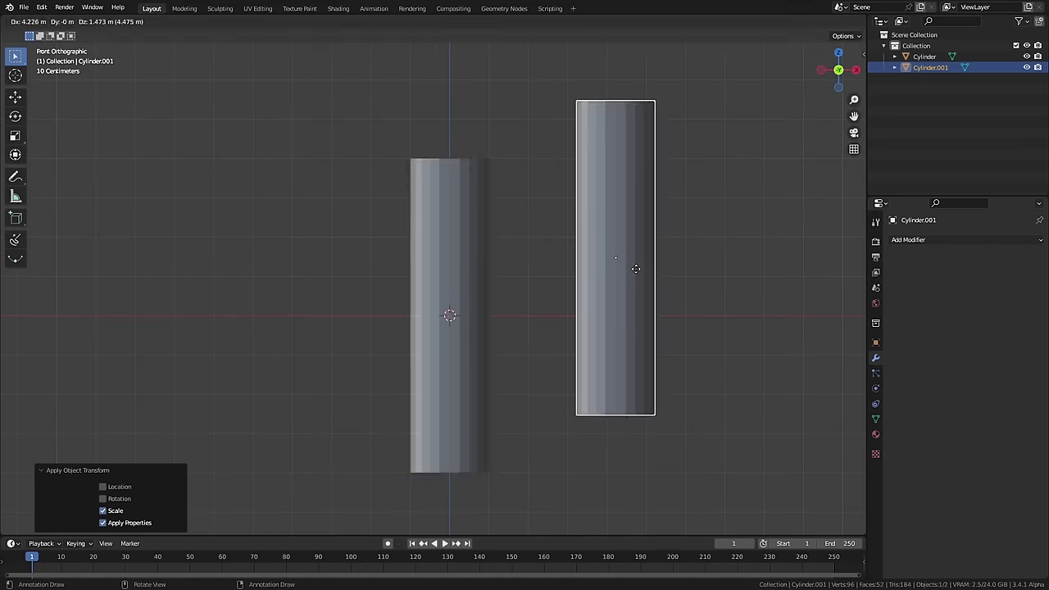
pyautogui.rightClick(608, 284)
pyautogui.write('r90')
pyautogui.press('Return')
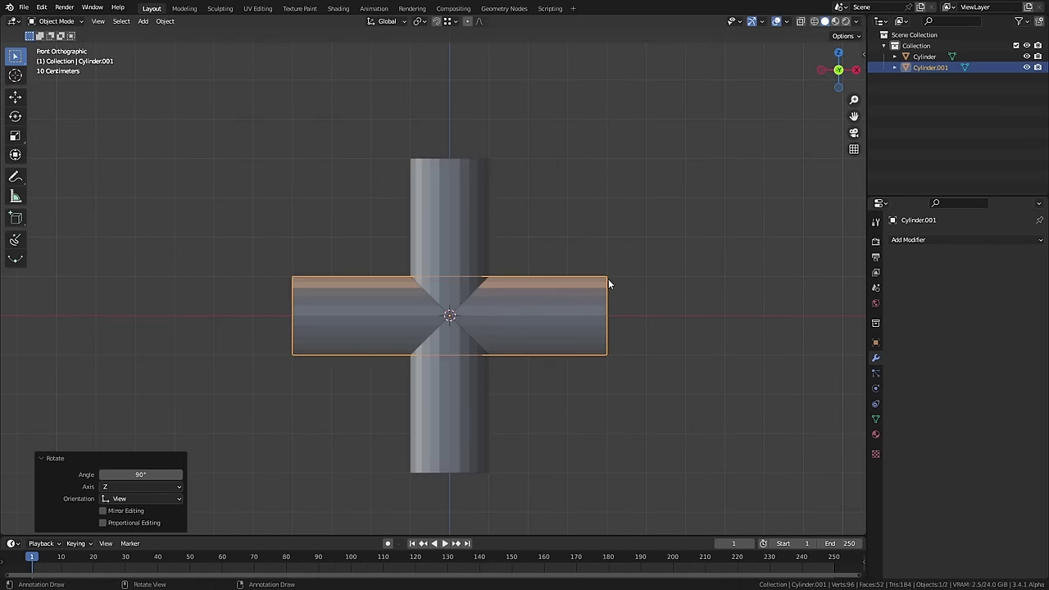
# - Bool Tool Union the vertical cylinder with the copy and apply the Boolean modifier
pyautogui.moveTo(608, 284); pyautogui.dragTo(547, 321, button='middle')
pyautogui.scroll(2, 468, 312)
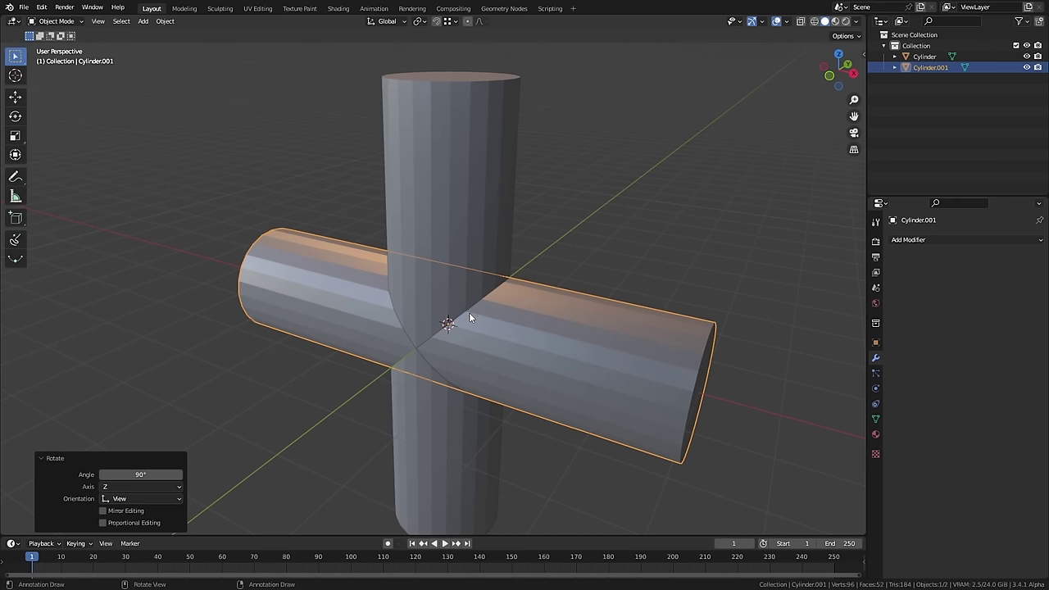
pyautogui.keyDown('shift'); pyautogui.click(470, 233); pyautogui.keyUp('shift')
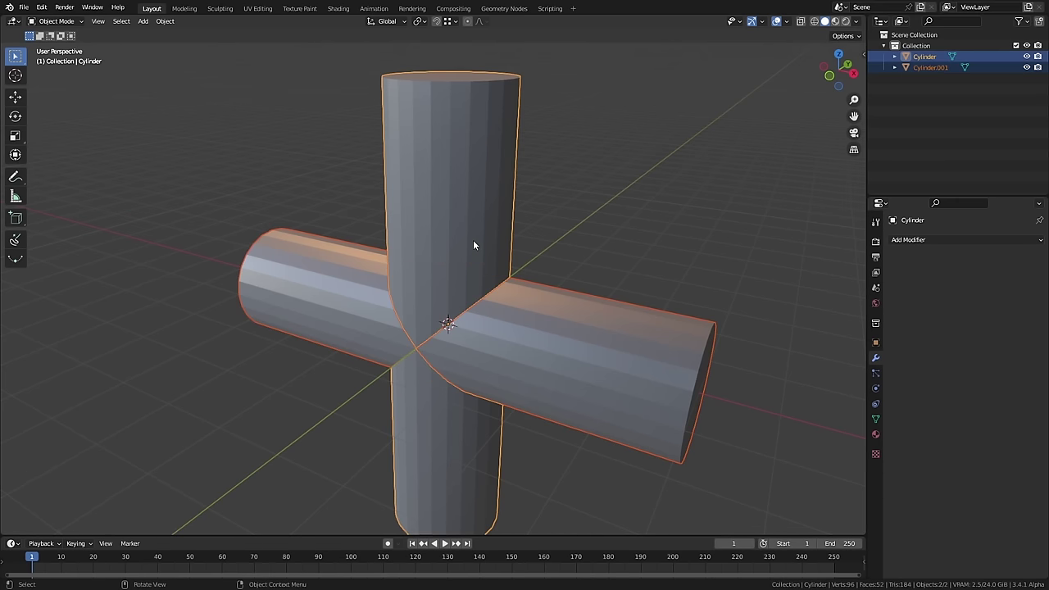
pyautogui.press('ctrl+shift+KP_Add')
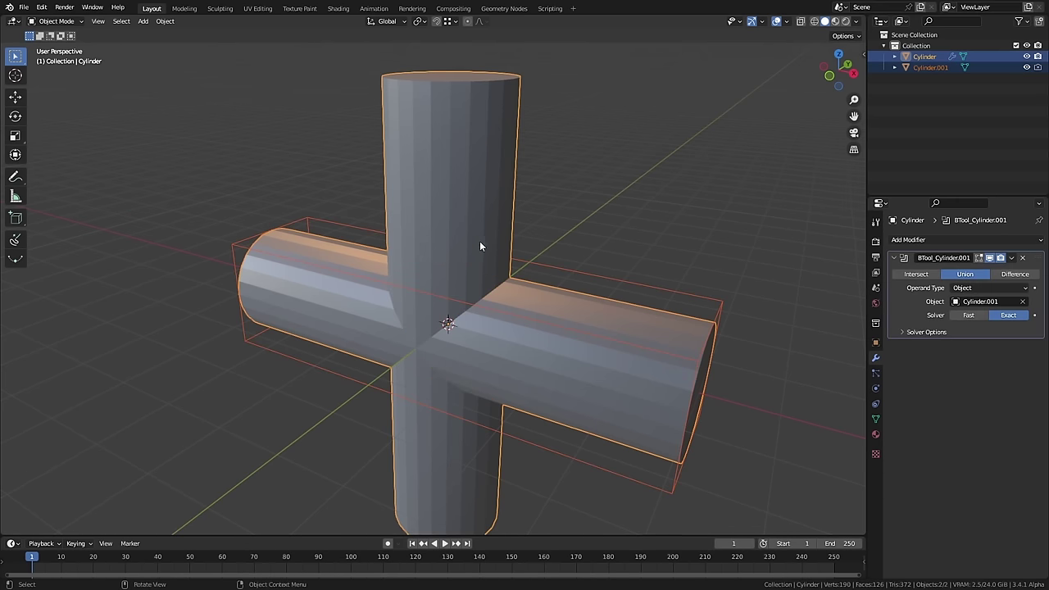
pyautogui.scroll(1, 456, 296)
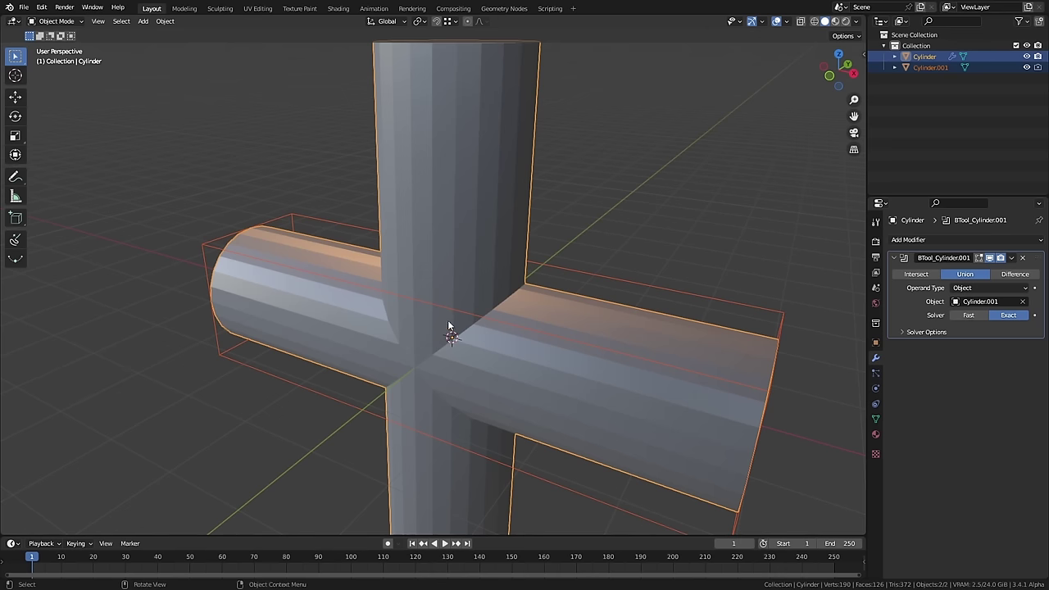
pyautogui.scroll(2, 410, 363)
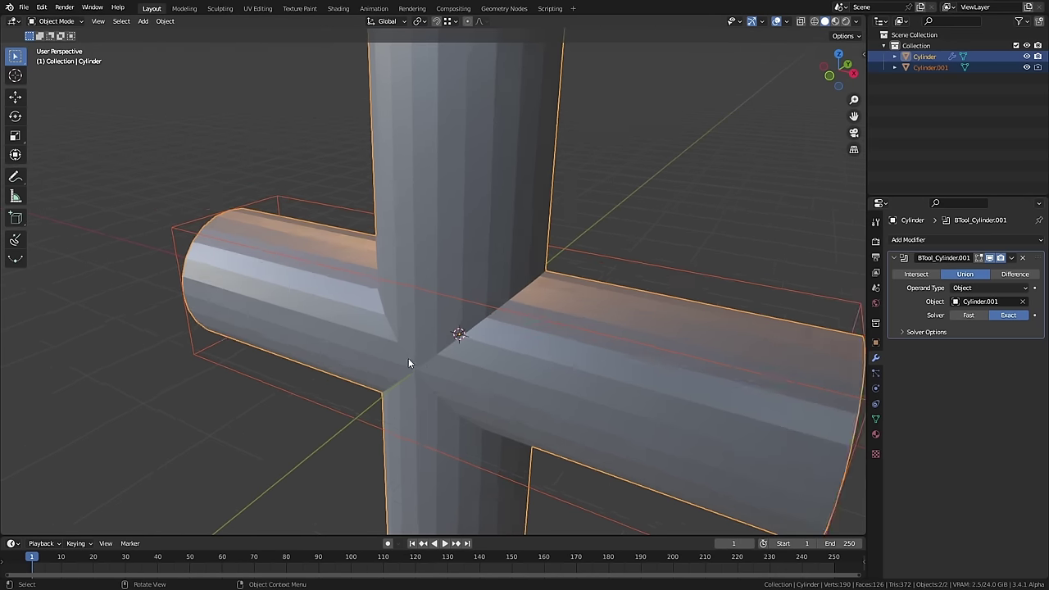
pyautogui.scroll(-2, 444, 360)
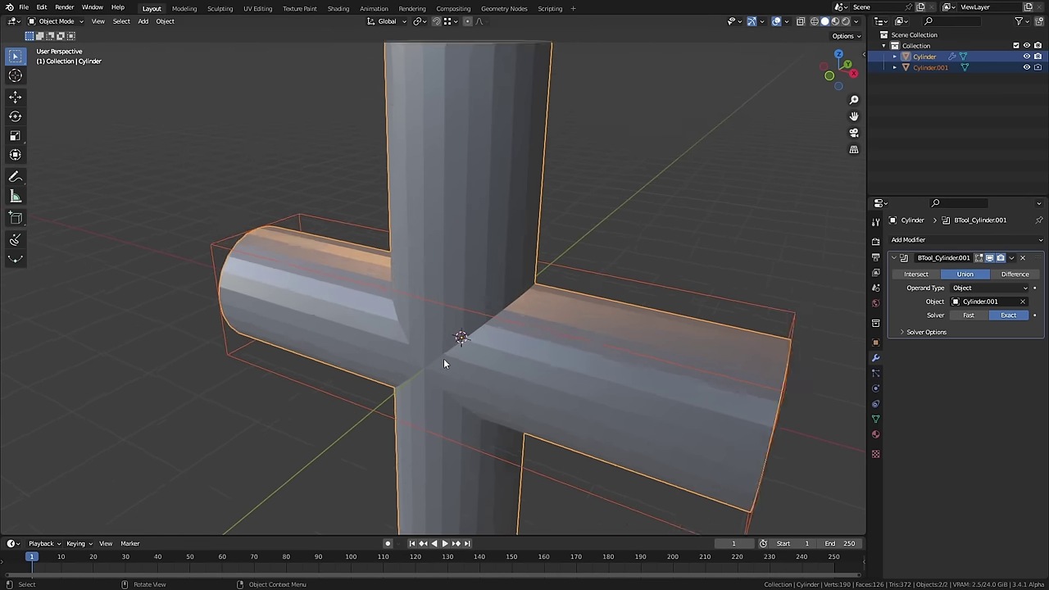
pyautogui.click(1011, 258)
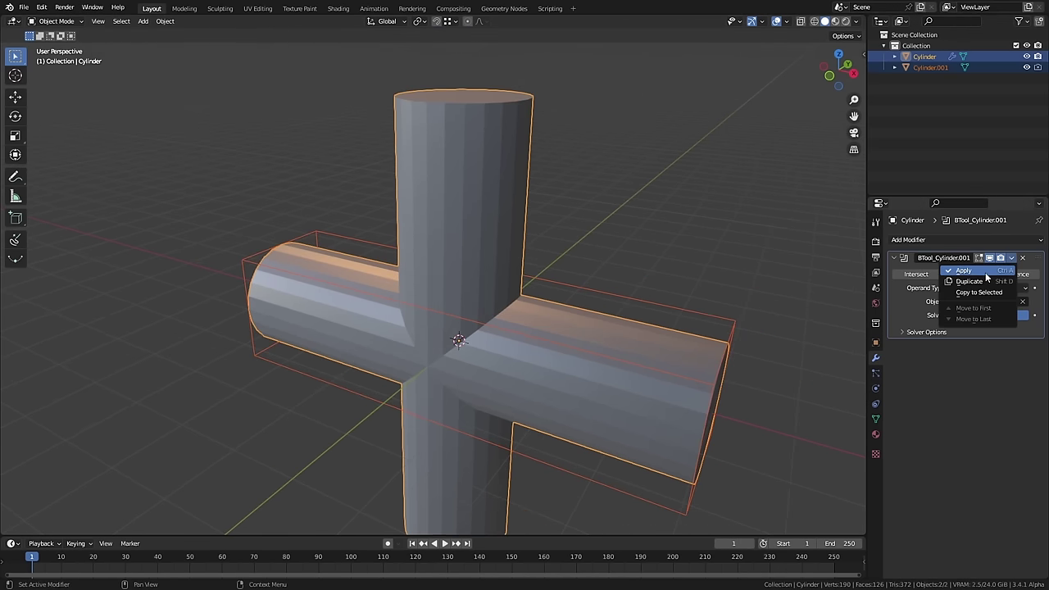
pyautogui.click(924, 271)
# - Delete the leftover Cylinder.001 and set the merged cross to Shade Auto Smooth
pyautogui.scroll(1, 498, 324)
pyautogui.click(507, 331)
pyautogui.press('Delete')
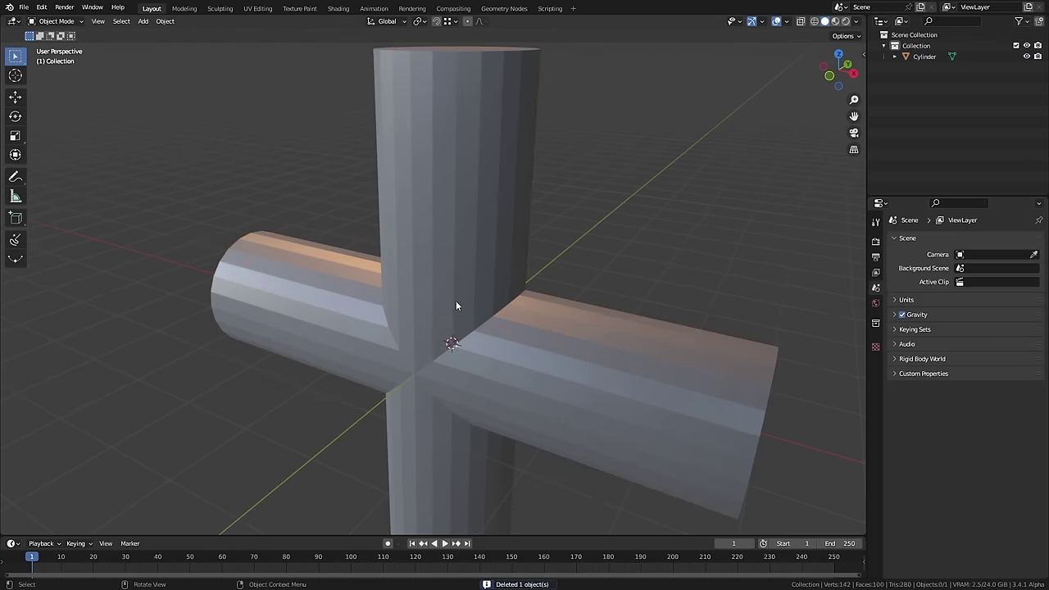
pyautogui.scroll(2, 476, 319)
pyautogui.press('Tab')
pyautogui.moveTo(463, 315); pyautogui.dragTo(450, 361, button='middle')
pyautogui.press('Tab')
pyautogui.rightClick(449, 258)
pyautogui.click(449, 258)
# - With X-ray on in front view, box-select and delete the top arm's vertices
pyautogui.press('Tab')
pyautogui.scroll(2, 450, 360)
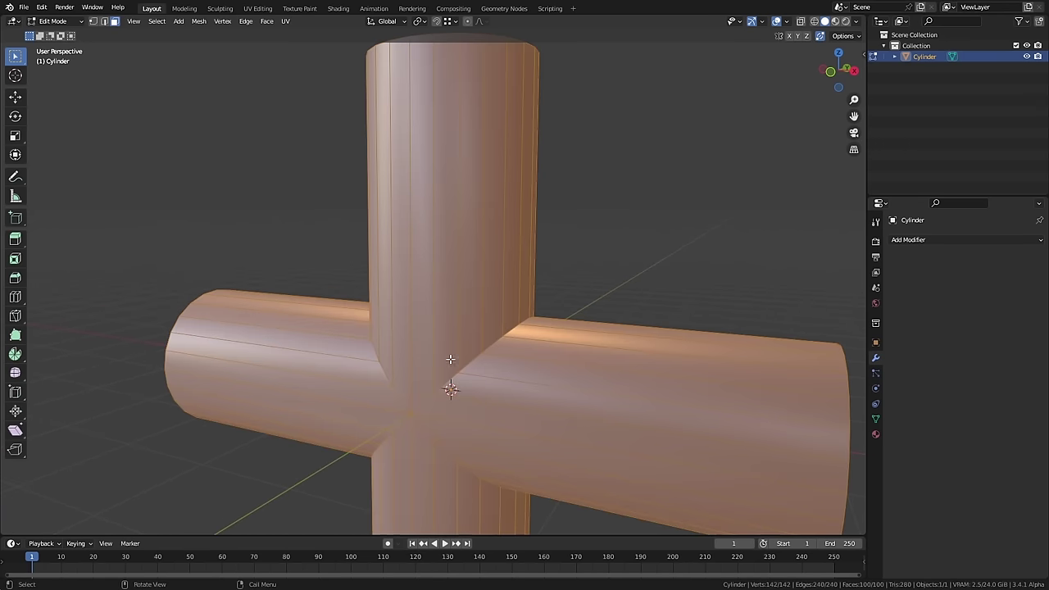
pyautogui.press('z')
pyautogui.click(406, 348)
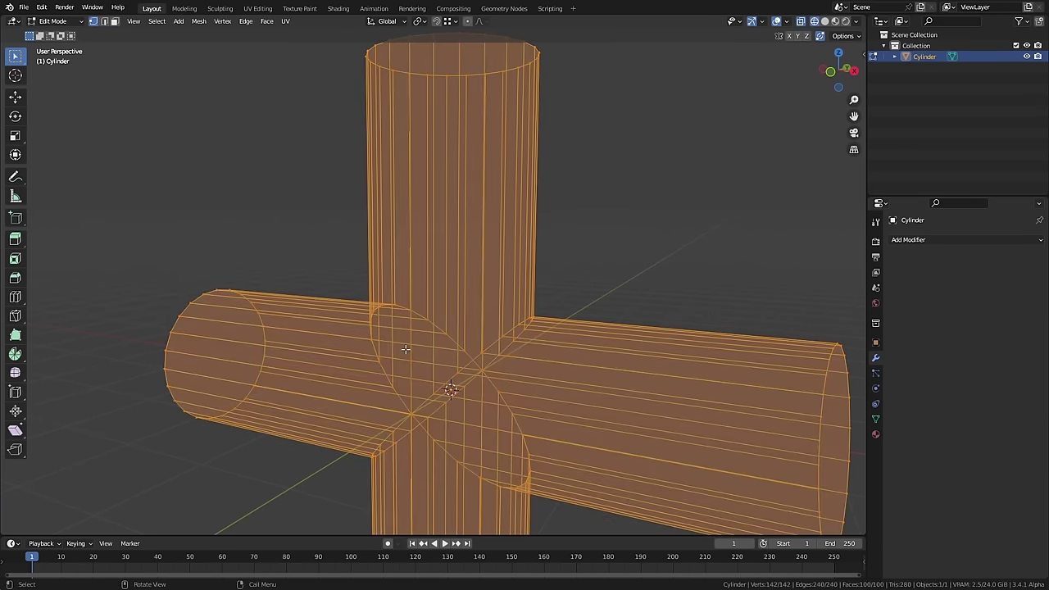
pyautogui.press('KP_1')
pyautogui.scroll(-3, 413, 338)
pyautogui.moveTo(592, 262); pyautogui.dragTo(230, 161)
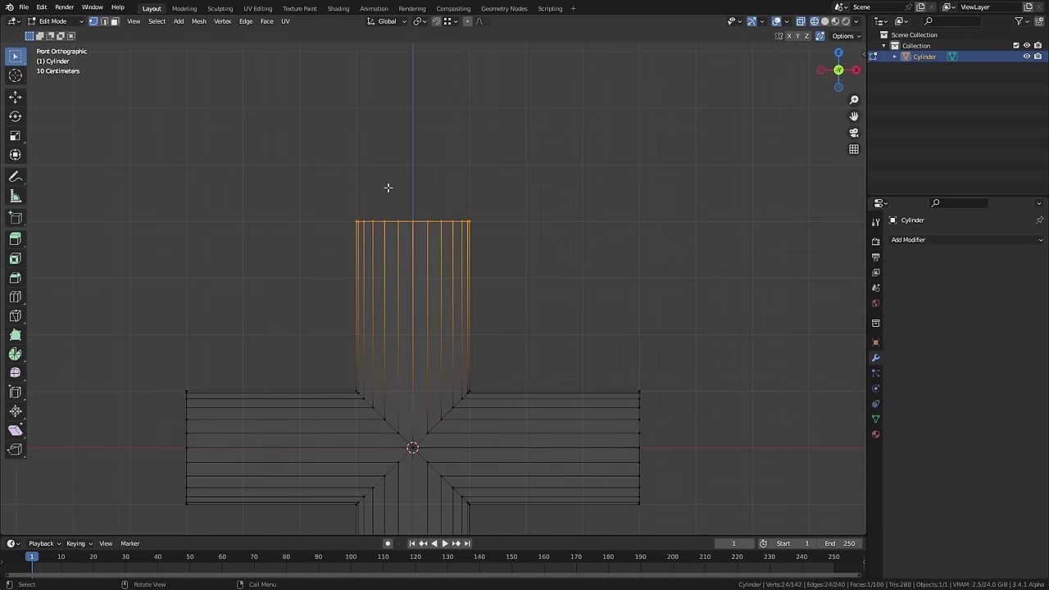
pyautogui.press('x')
pyautogui.click(368, 163)
# - Flatten the V-shaped junction vertices into a straight seam by scaling X to 0
pyautogui.scroll(3, 428, 466)
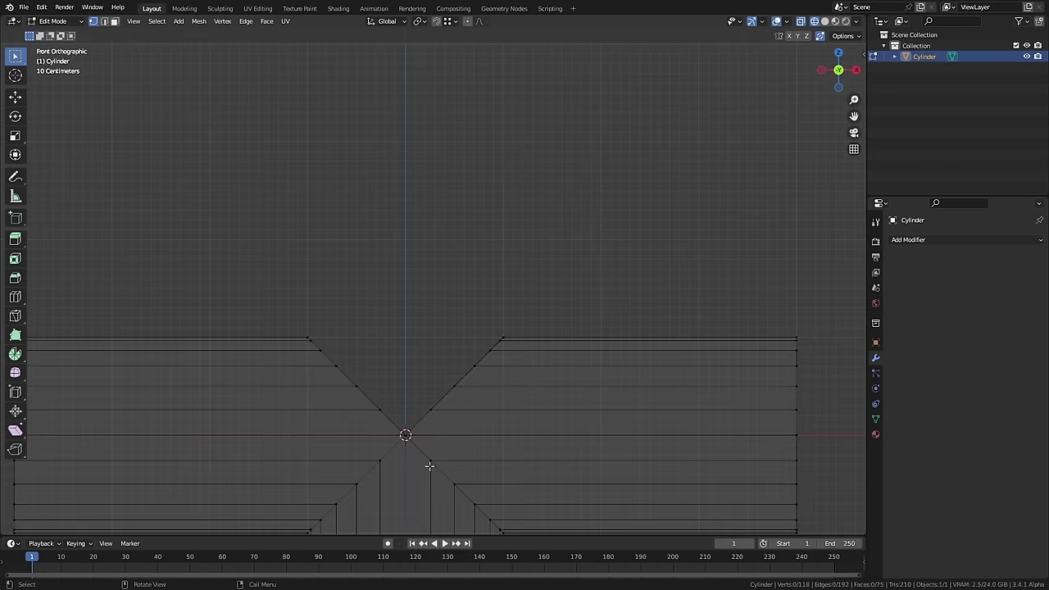
pyautogui.moveTo(264, 298); pyautogui.dragTo(575, 452)
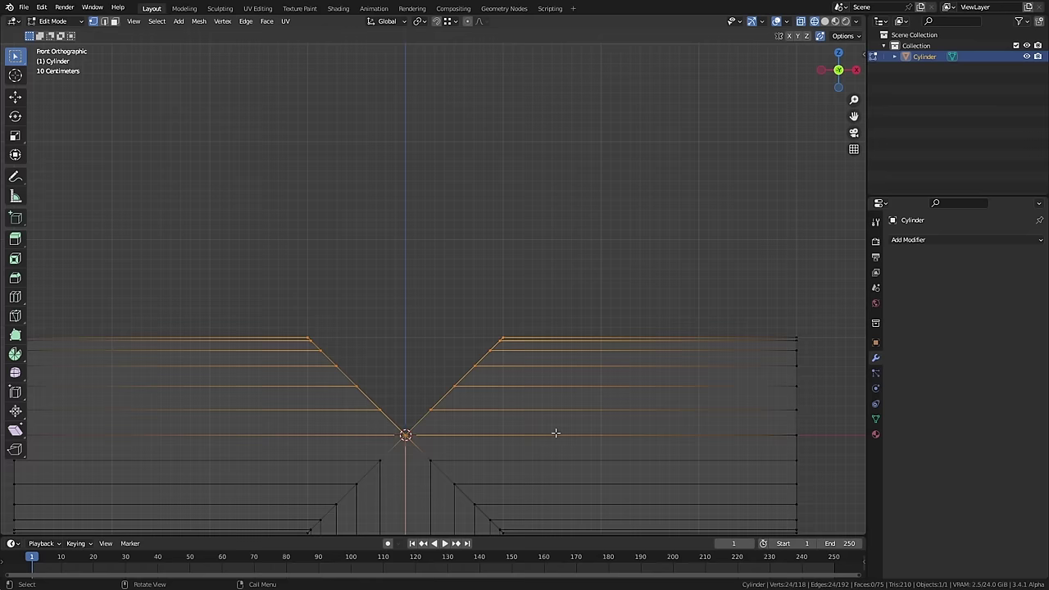
pyautogui.write('s')
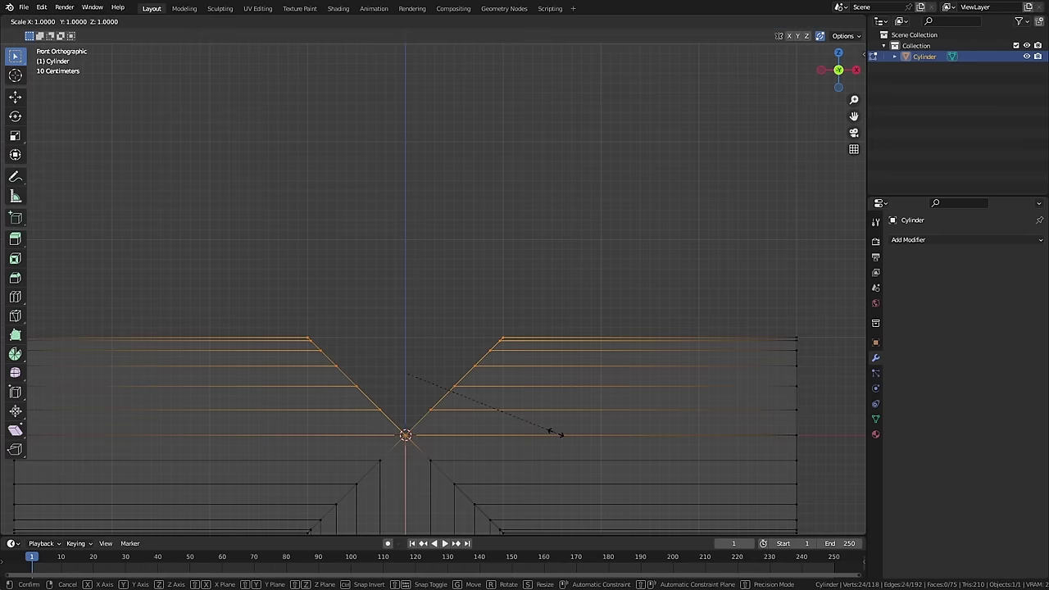
pyautogui.write('x')
pyautogui.write('0')
pyautogui.press('Return')
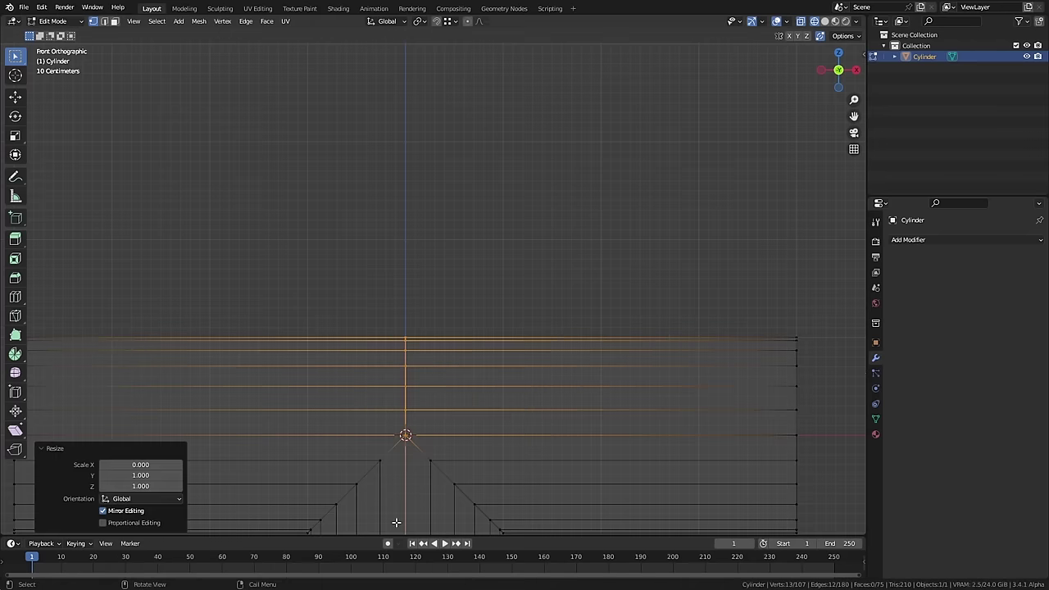
pyautogui.scroll(-4, 398, 524)
pyautogui.keyDown('shift'); pyautogui.moveTo(434, 417); pyautogui.dragTo(450, 326, button='middle'); pyautogui.keyUp('shift')
# - Back in Edit Mode from a perspective view, select the right side of the junction loop
pyautogui.hotkey('ctrl', 'Tab')
pyautogui.click(480, 290)
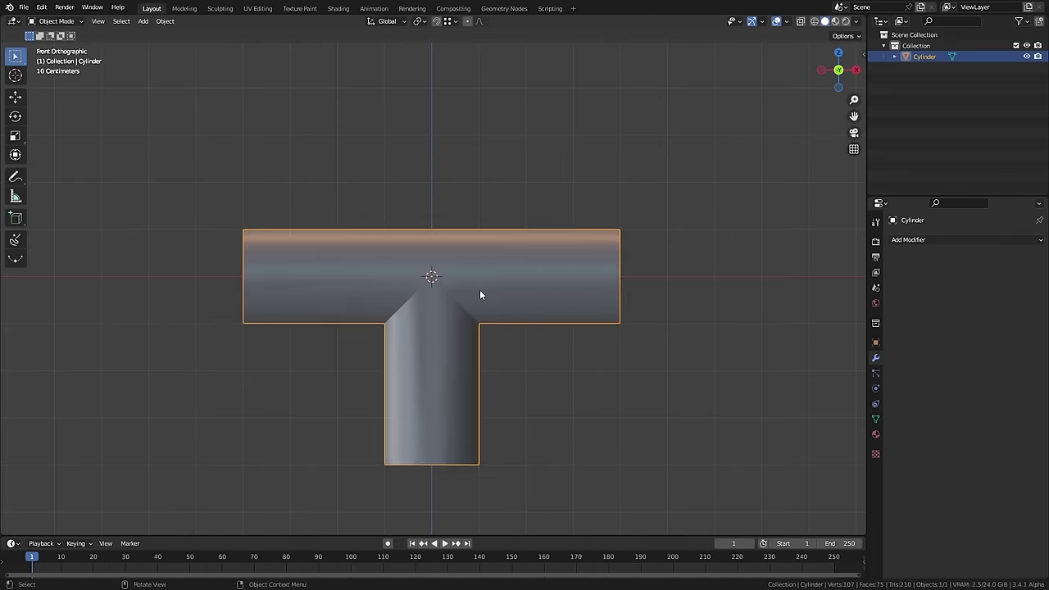
pyautogui.moveTo(479, 289); pyautogui.dragTo(408, 299, button='middle')
pyautogui.scroll(4, 424, 277)
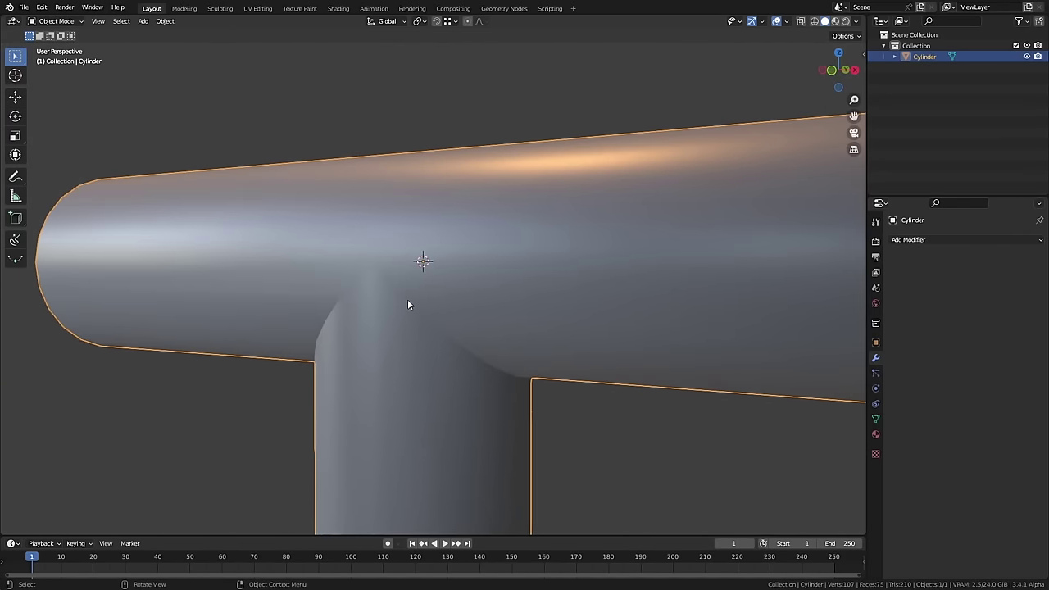
pyautogui.press('Tab')
pyautogui.scroll(3, 407, 299)
pyautogui.keyDown('alt'); pyautogui.click(412, 305); pyautogui.keyUp('alt')
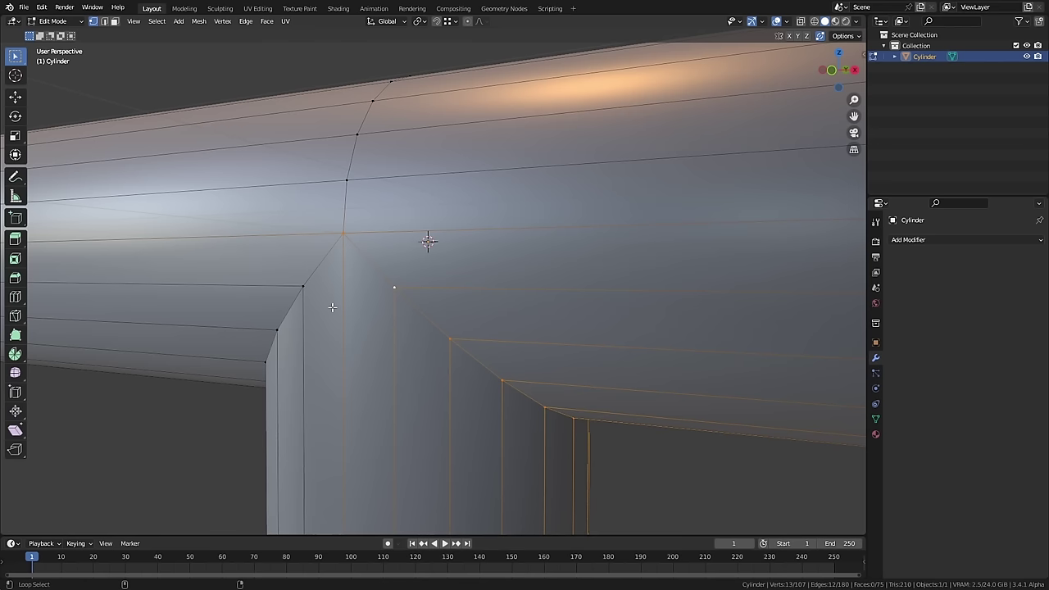
# - Add the left junction loop, bevel both loops with Ctrl+B, and inspect the rounded seam
pyautogui.keyDown('alt'); pyautogui.keyDown('shift'); pyautogui.click(292, 308); pyautogui.keyUp('shift'); pyautogui.keyUp('alt')
pyautogui.hotkey('ctrl', 'b')
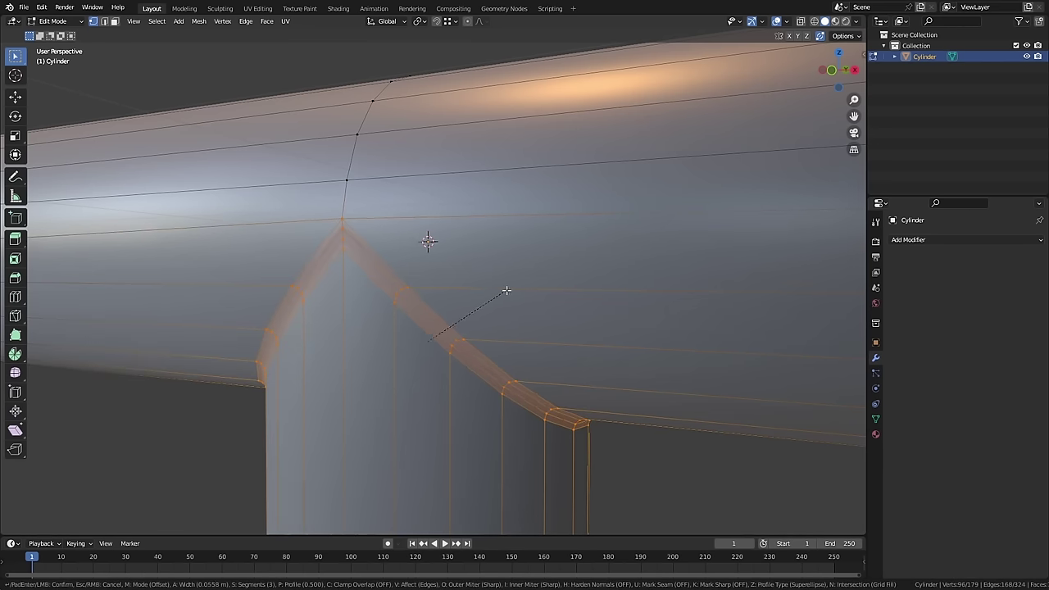
pyautogui.click(511, 289)
pyautogui.press('Tab')
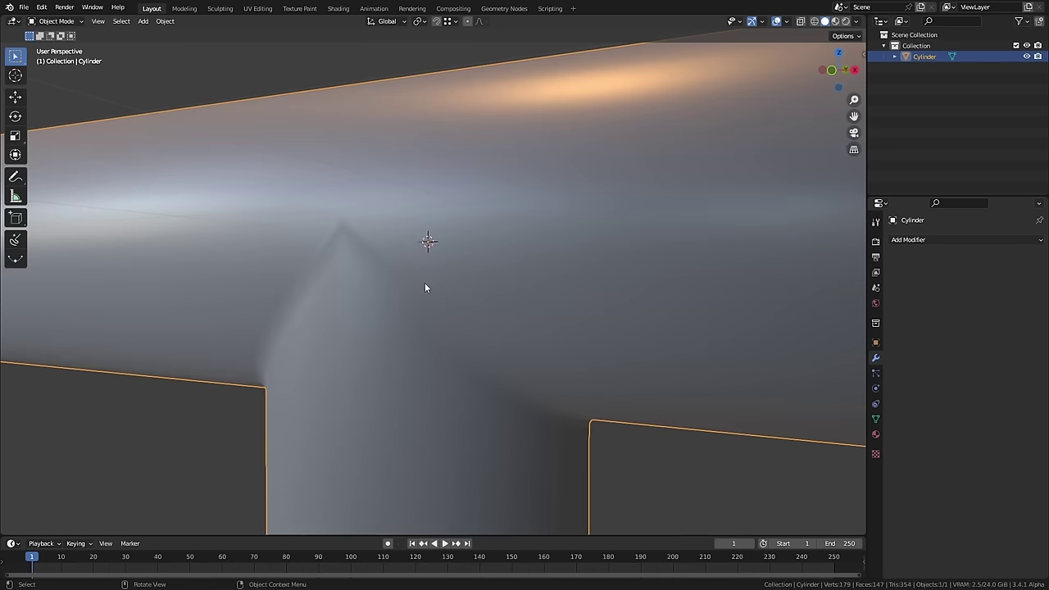
pyautogui.moveTo(424, 282); pyautogui.dragTo(418, 263, button='middle')
pyautogui.moveTo(502, 358); pyautogui.dragTo(576, 352, button='middle')
pyautogui.scroll(-6, 541, 407)
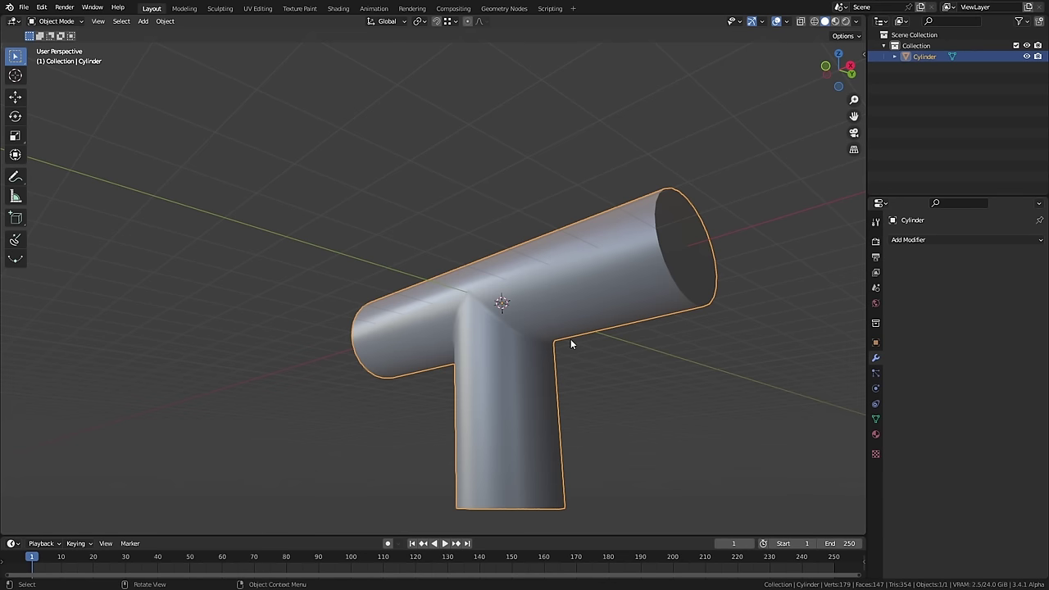
pyautogui.moveTo(571, 342); pyautogui.dragTo(451, 277, button='middle')
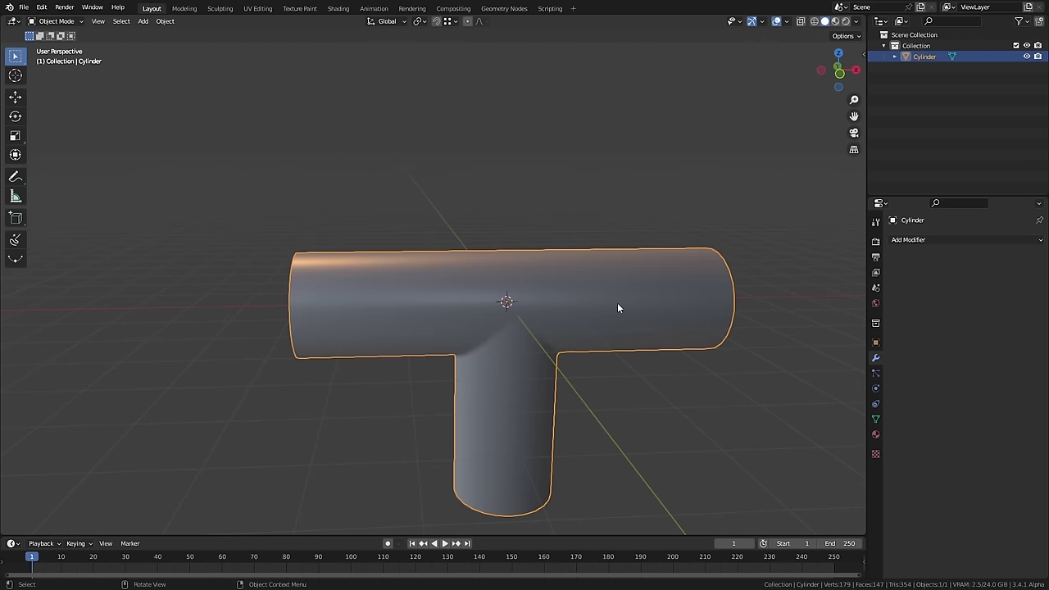
# - Delete the bevelled T-pipe and switch to front orthographic view
pyautogui.press('Delete')
pyautogui.press('KP_1')
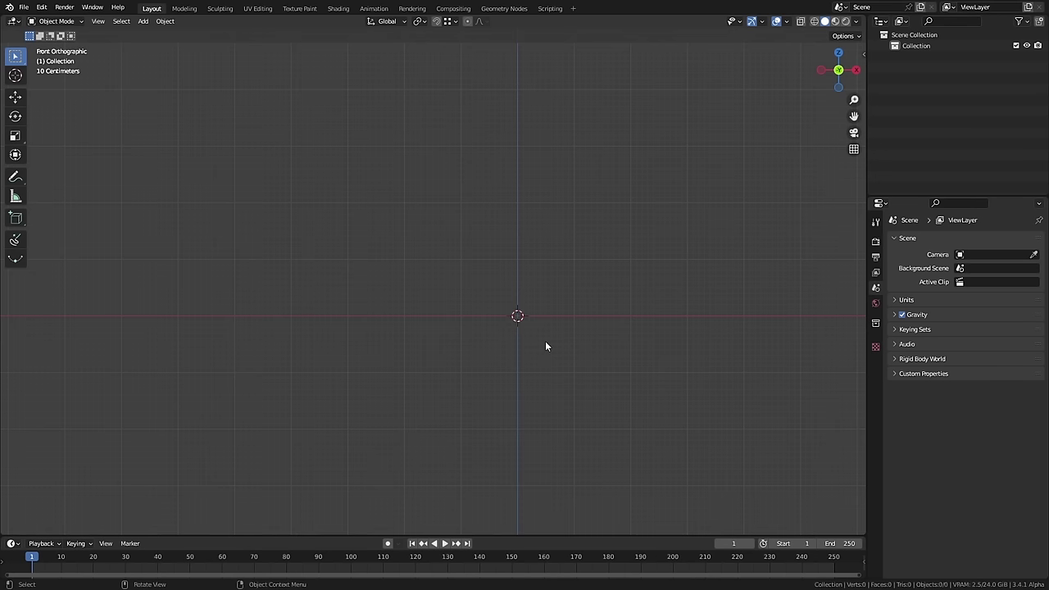
# - Add a plane, rotate it 90° on X, and apply its rotation
pyautogui.keyDown('shift'); pyautogui.moveTo(533, 314); pyautogui.dragTo(461, 307, button='middle'); pyautogui.keyUp('shift')
pyautogui.hotkey('shift', 'a')
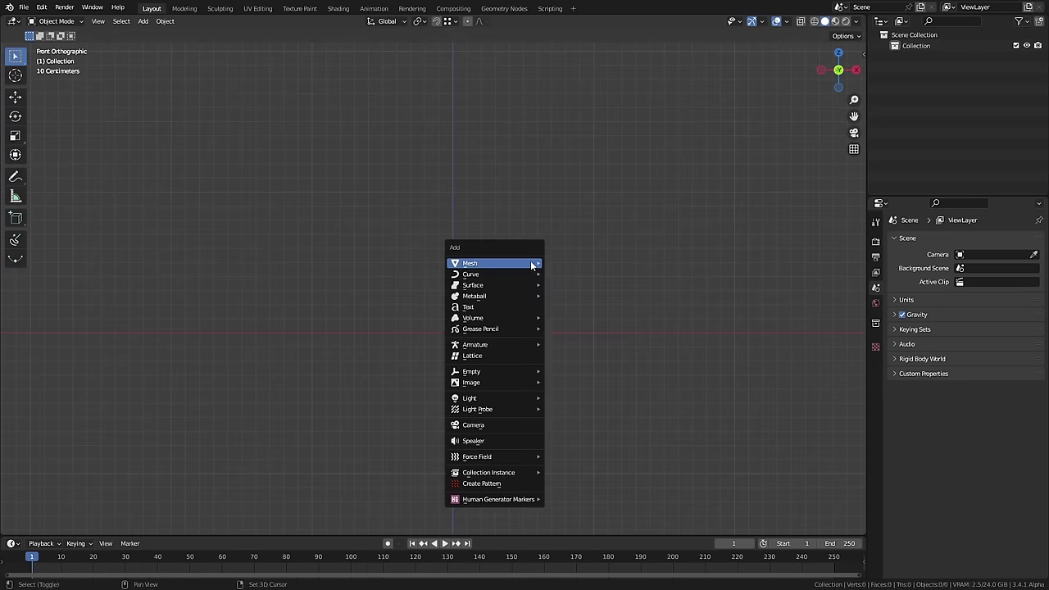
pyautogui.moveTo(530, 262)
pyautogui.click(574, 263)
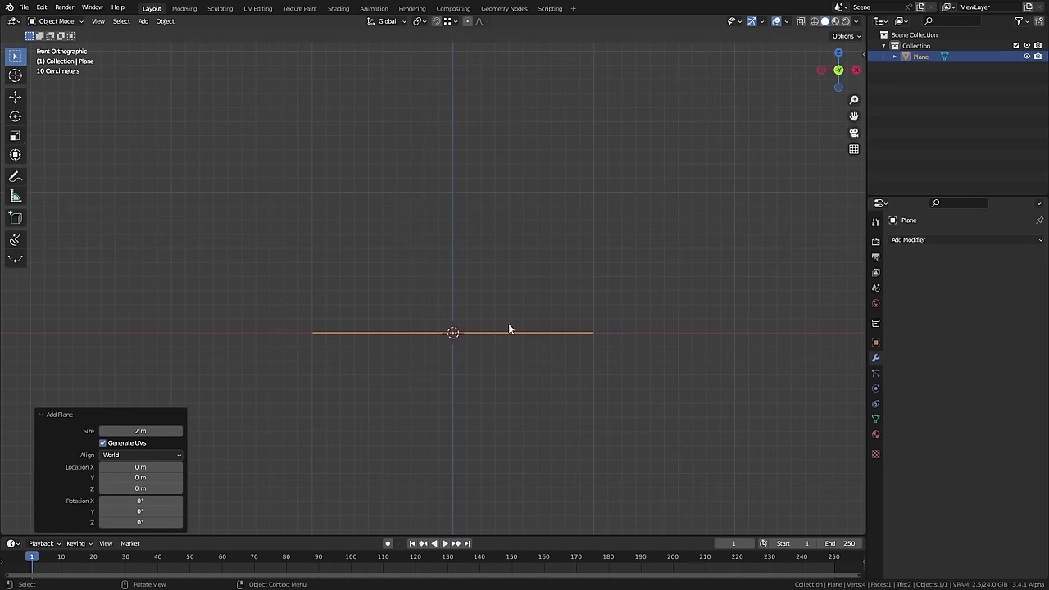
pyautogui.write('rx90')
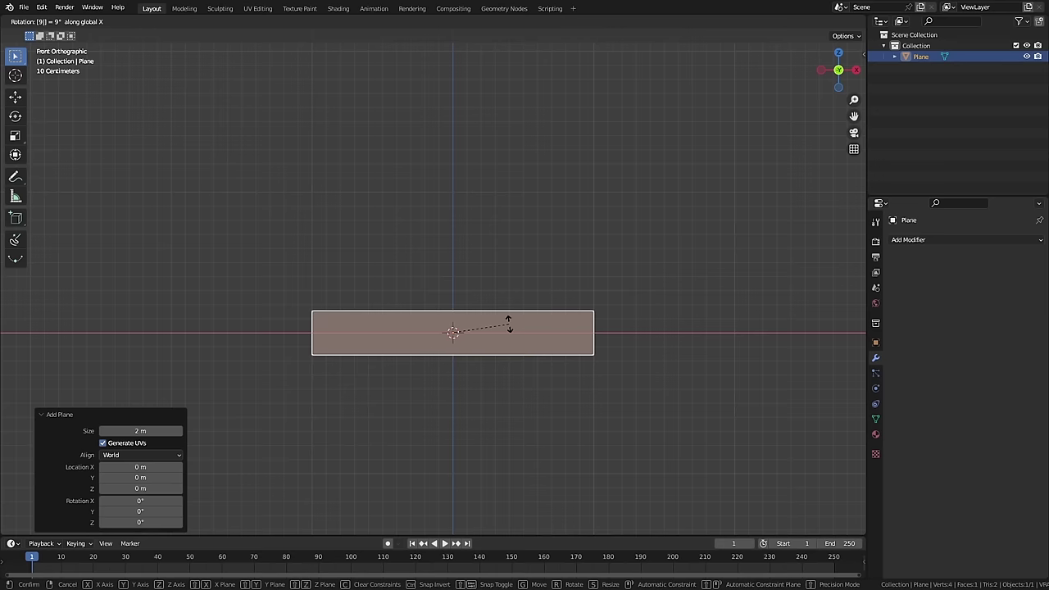
pyautogui.press('Return')
pyautogui.hotkey('ctrl', 'a')
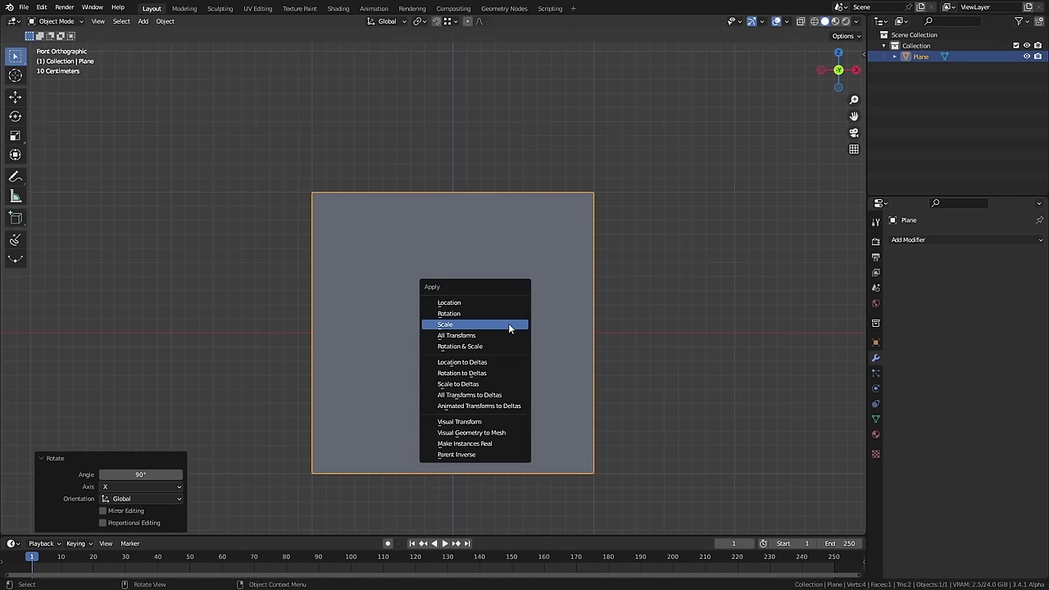
pyautogui.click(483, 313)
# - Add an Array modifier to the upright plane
pyautogui.keyDown('shift'); pyautogui.moveTo(492, 329); pyautogui.dragTo(473, 324, button='middle'); pyautogui.keyUp('shift')
pyautogui.click(908, 240)
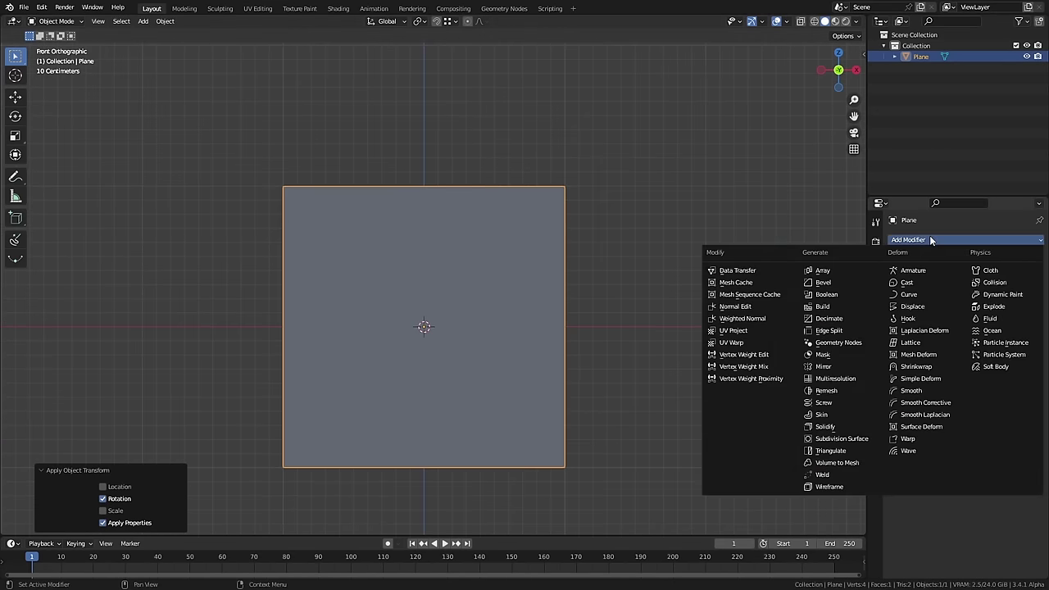
pyautogui.click(819, 269)
pyautogui.scroll(-2, 656, 291)
pyautogui.keyDown('shift'); pyautogui.moveTo(625, 295); pyautogui.dragTo(564, 304, button='middle'); pyautogui.keyUp('shift')
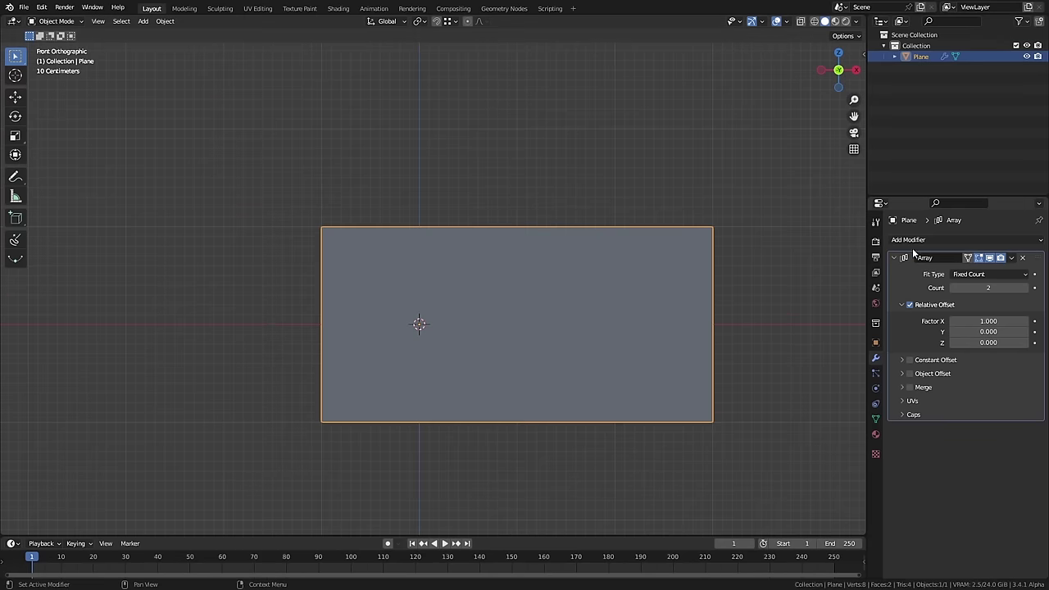
# - Add a Simple Deform modifier set to Bend, Angle 360°, Axis Z
pyautogui.click(921, 239)
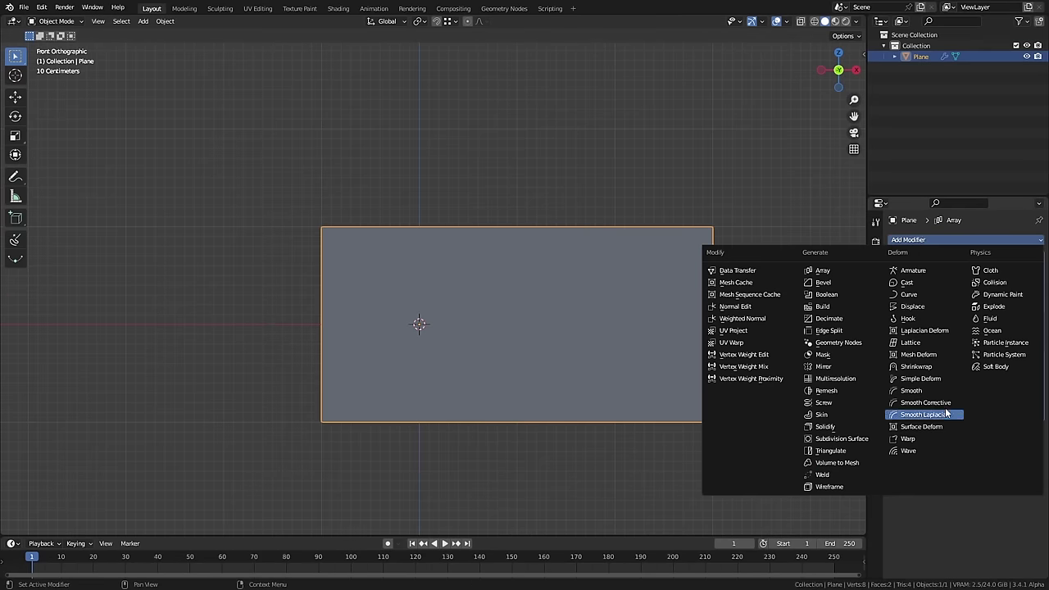
pyautogui.click(920, 378)
pyautogui.click(946, 445)
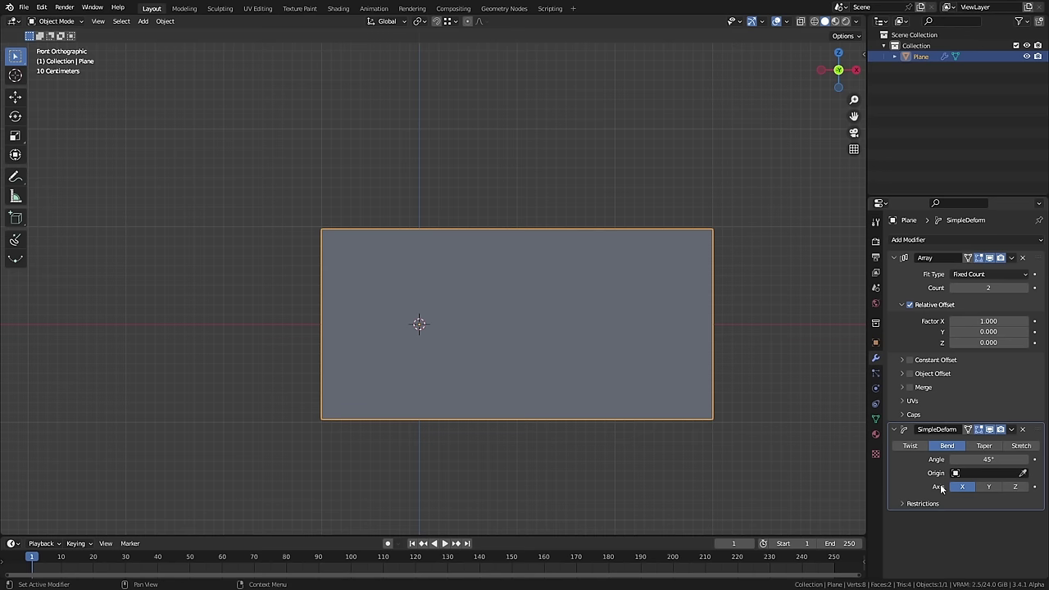
pyautogui.doubleClick(1002, 459)
pyautogui.write('3')
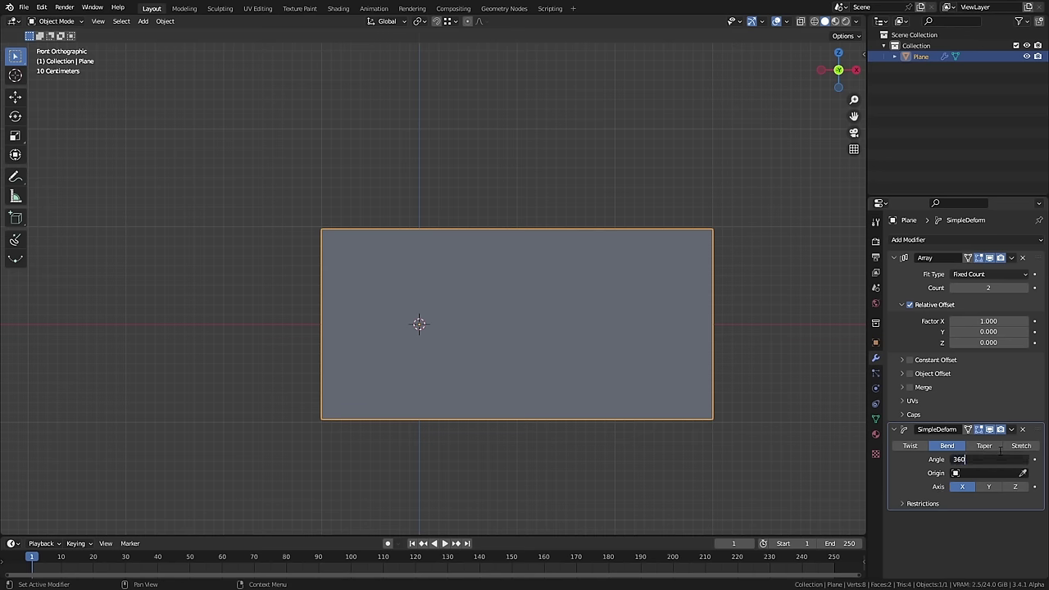
pyautogui.write('60')
pyautogui.press('Return')
pyautogui.click(1015, 486)
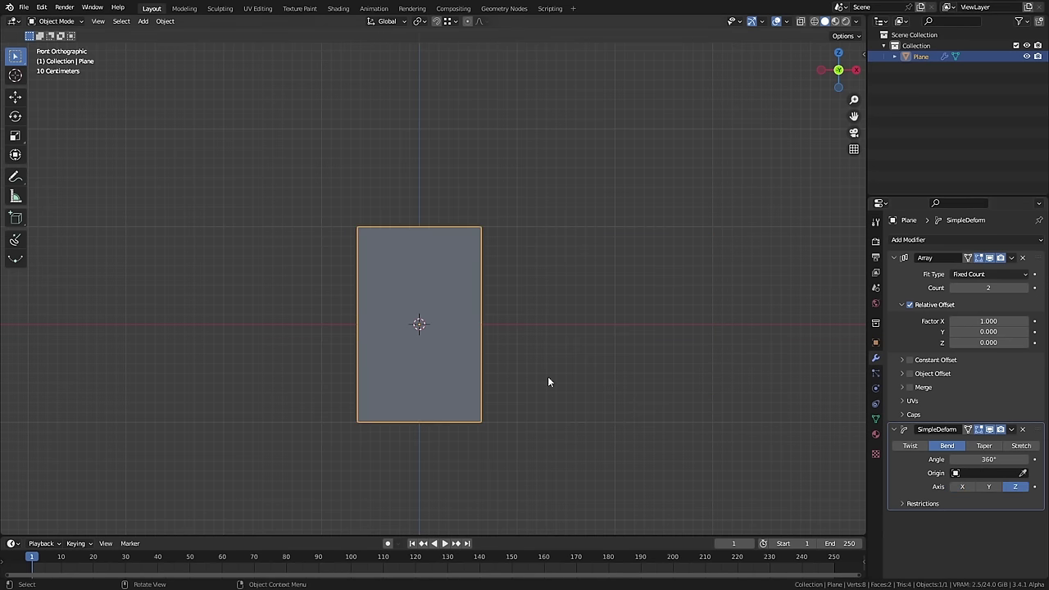
pyautogui.moveTo(548, 382); pyautogui.dragTo(516, 307, button='middle')
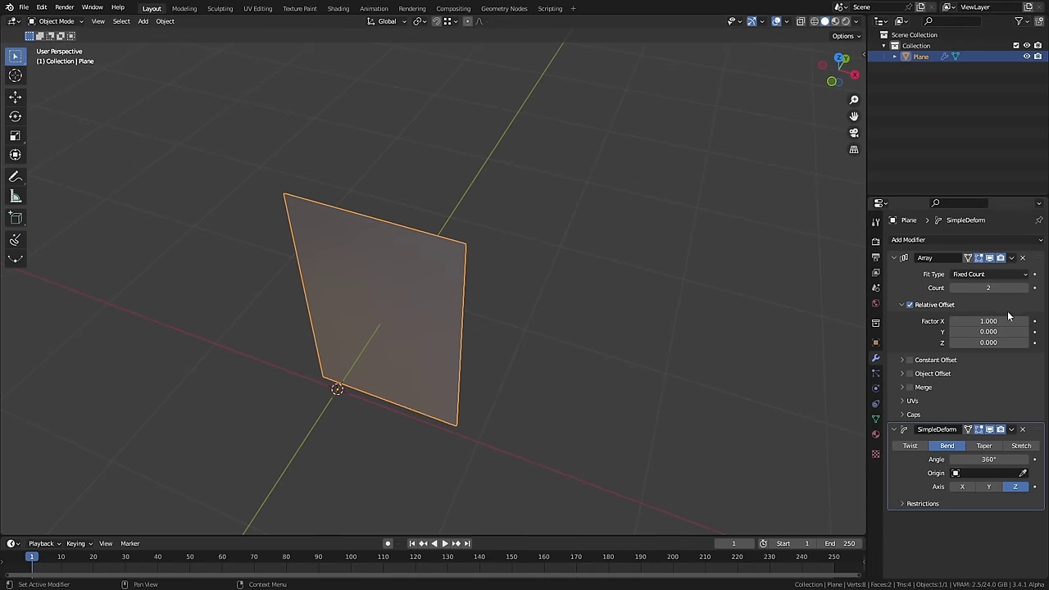
# - Raise the Array Count to 8 and orbit around the resulting octagonal ring
pyautogui.click(1027, 287)
pyautogui.click(1026, 287)
pyautogui.click(1027, 288)
pyautogui.click(1026, 288)
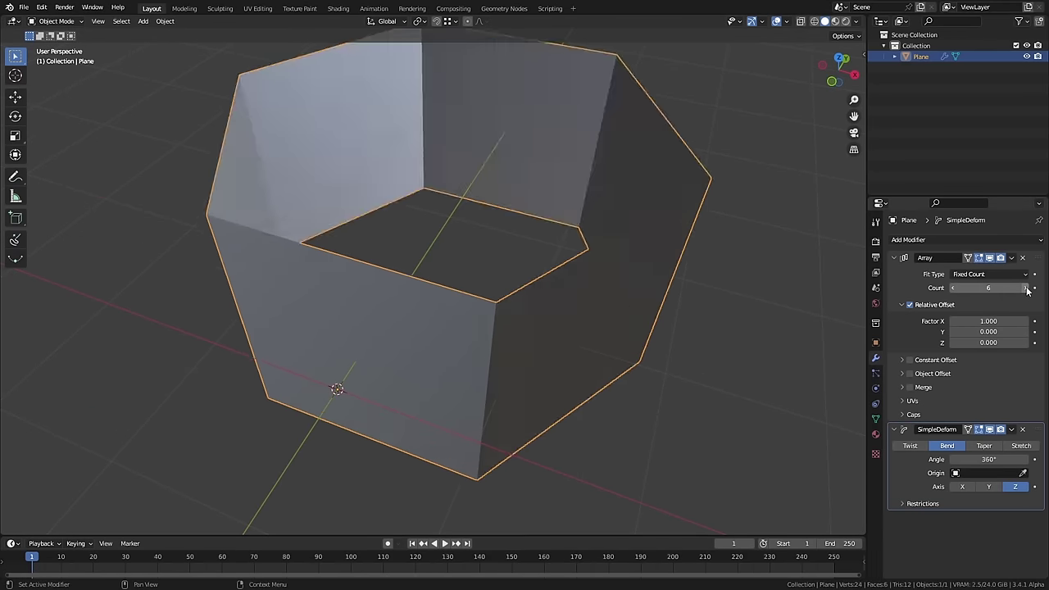
pyautogui.click(1027, 287)
pyautogui.click(1027, 288)
pyautogui.scroll(-3, 525, 322)
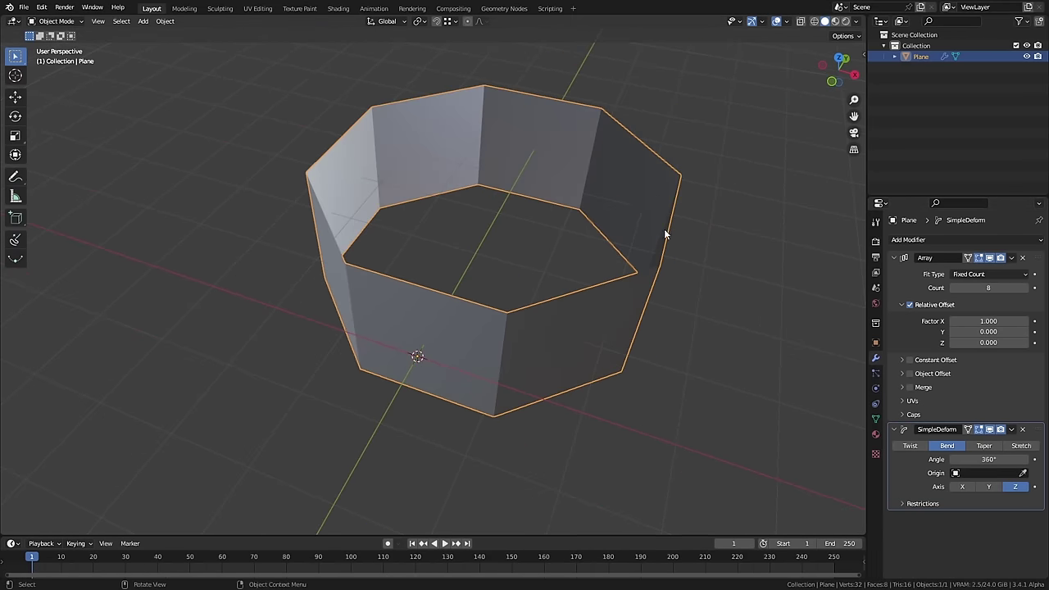
pyautogui.moveTo(665, 233); pyautogui.dragTo(455, 274, button='middle')
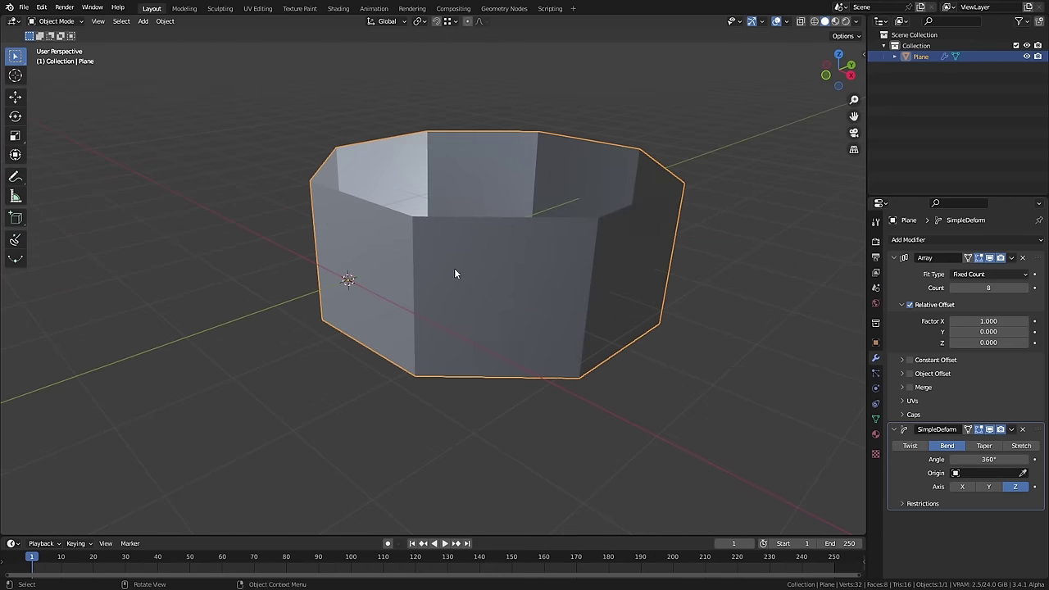
pyautogui.moveTo(457, 328); pyautogui.dragTo(533, 302, button='middle')
# - In Edit Mode, add two vertical loop cuts and a horizontal loop near the bottom
pyautogui.press('Tab')
pyautogui.scroll(3, 445, 253)
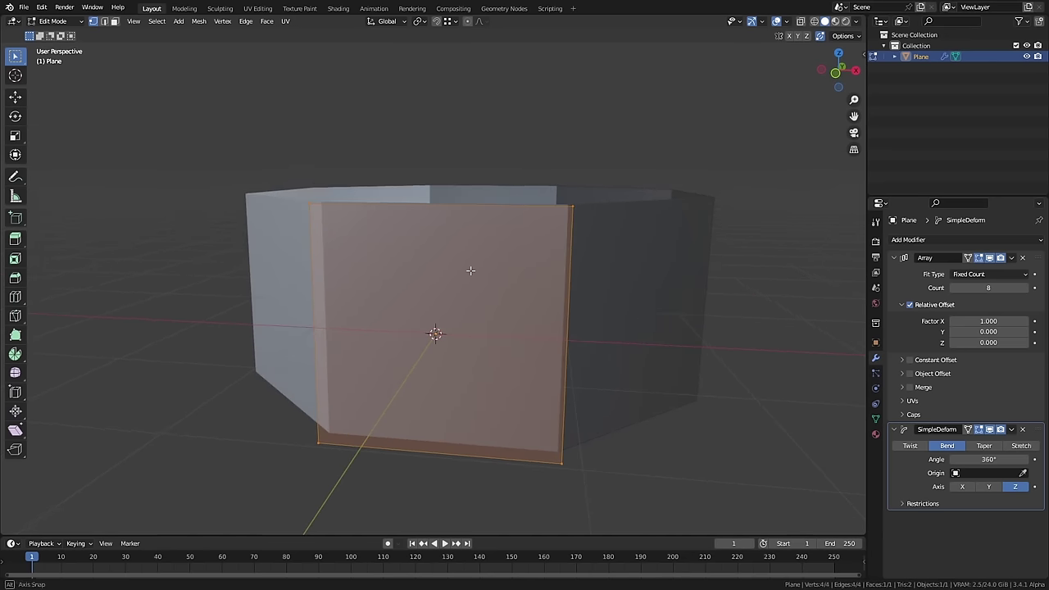
pyautogui.hotkey('ctrl', 'r')
pyautogui.scroll(1, 471, 209)
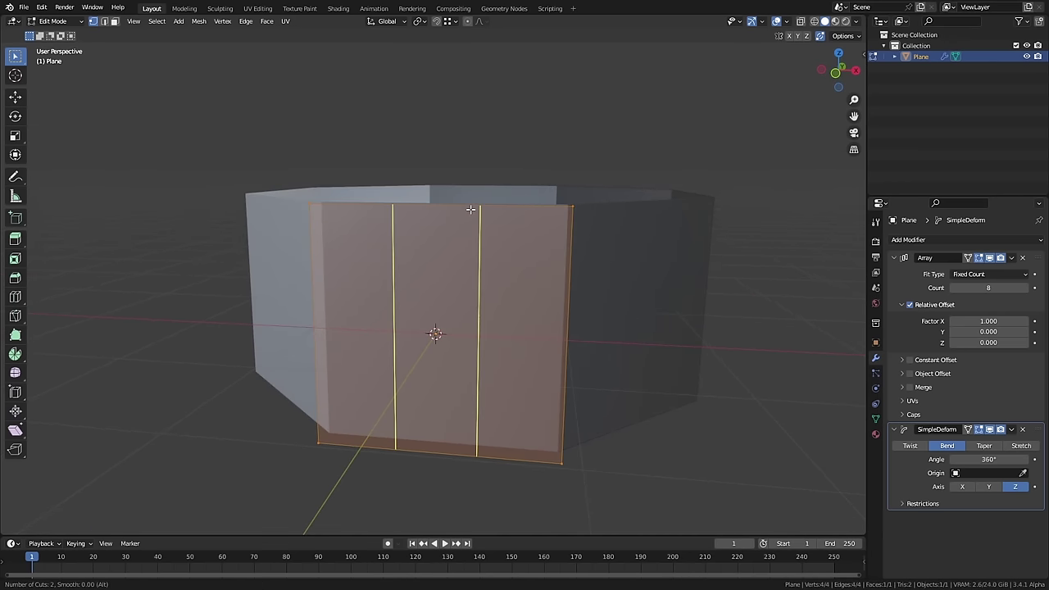
pyautogui.click(470, 209)
pyautogui.rightClick(470, 209)
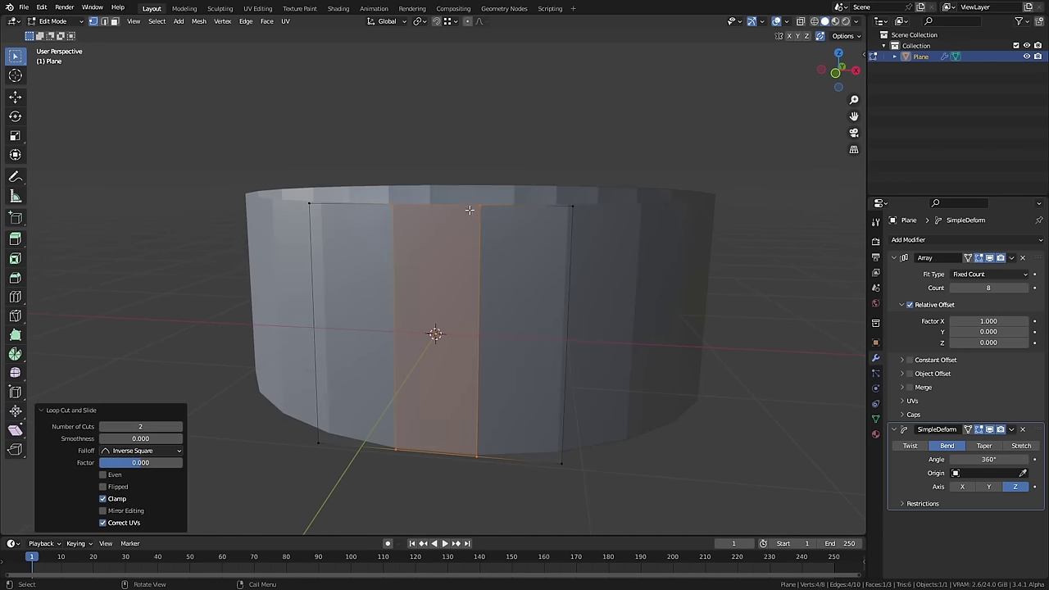
pyautogui.hotkey('ctrl', 'r')
pyautogui.click(545, 360)
pyautogui.click(551, 432)
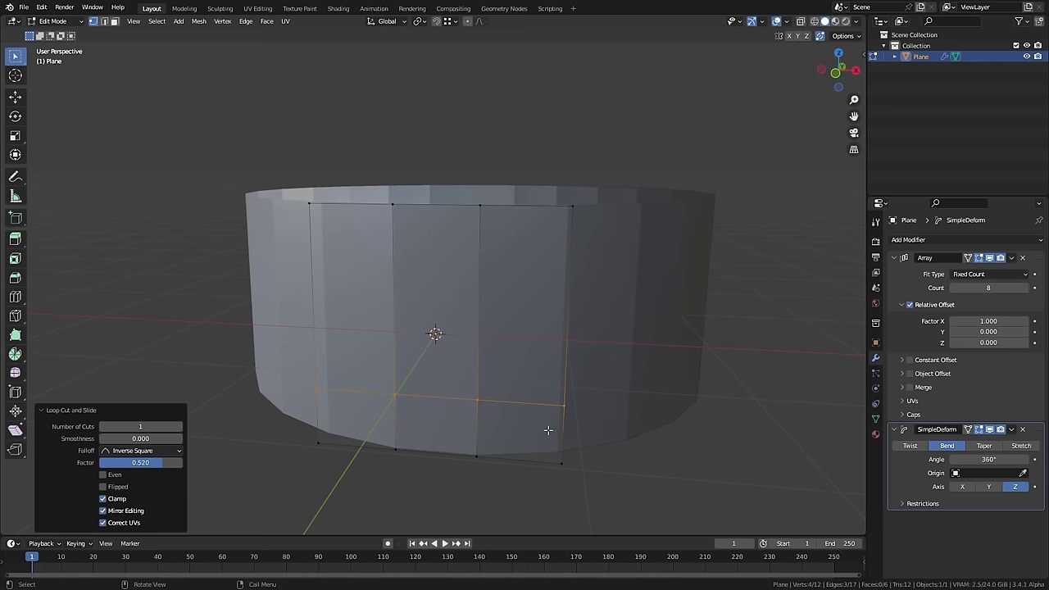
# - Select the middle upper face and extrude it inward into the wall
pyautogui.hotkey('ctrl', 'r')
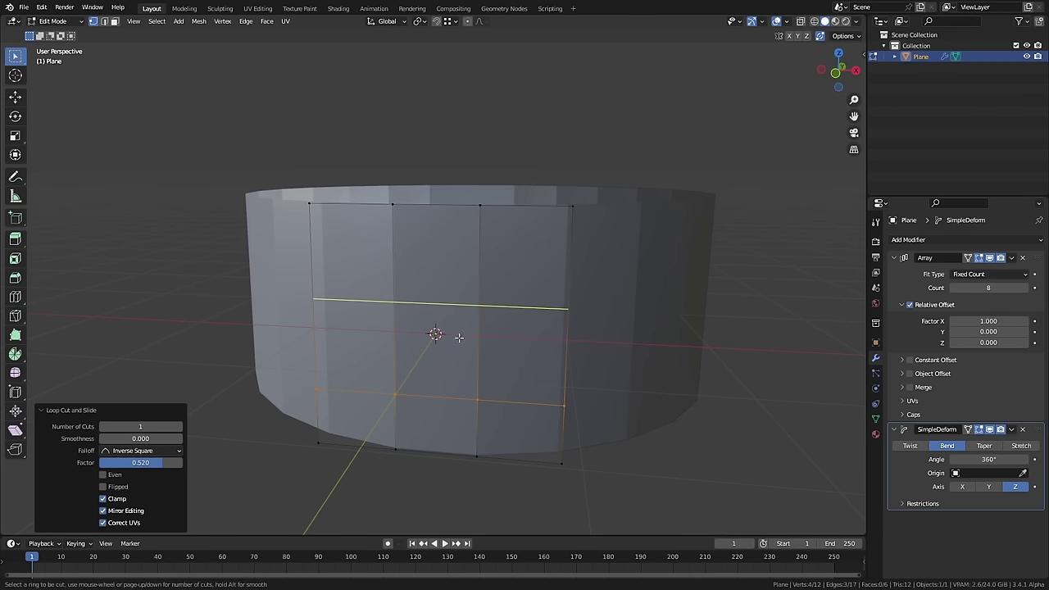
pyautogui.press('Escape')
pyautogui.press('3')
pyautogui.moveTo(464, 335); pyautogui.dragTo(428, 355, button='middle')
pyautogui.click(436, 368)
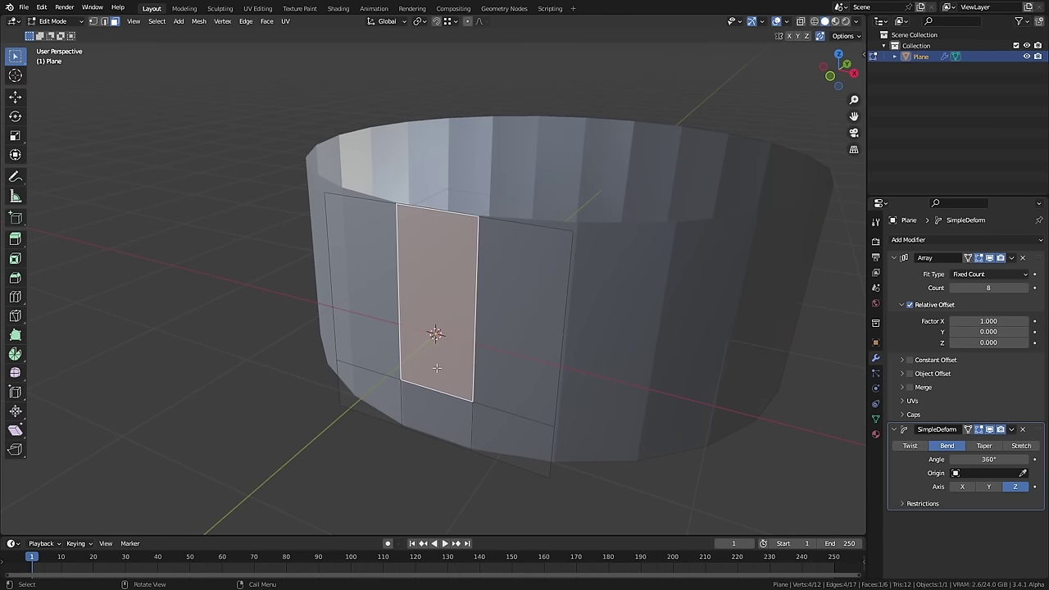
pyautogui.press('e')
pyautogui.click(453, 366)
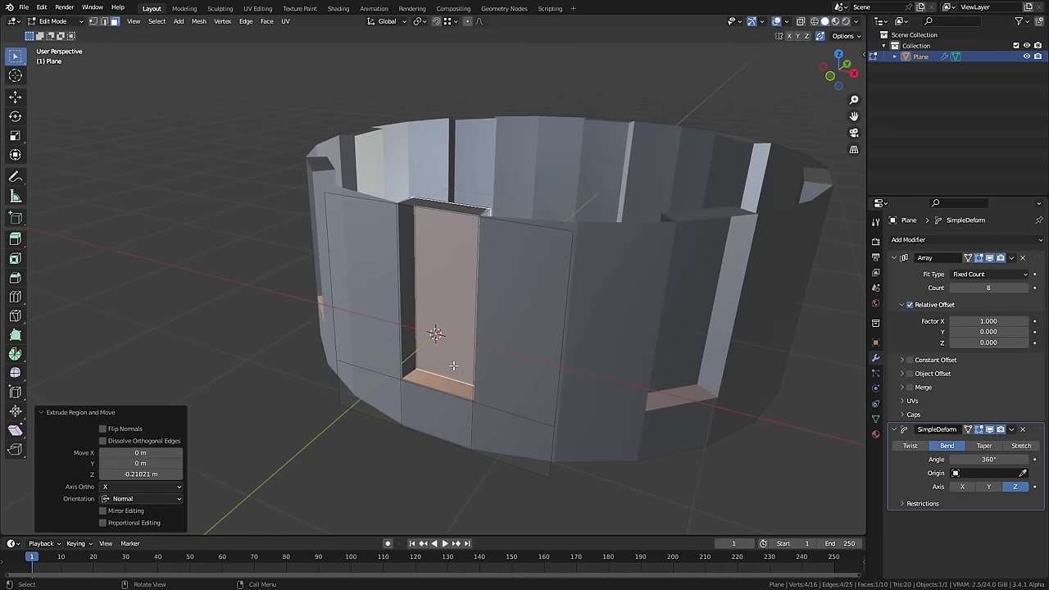
# - Loop-cut the recess, move its bottom edge down on Z, and bevel it narrowly
pyautogui.hotkey('ctrl', 'r')
pyautogui.click(446, 388)
pyautogui.rightClick(443, 386)
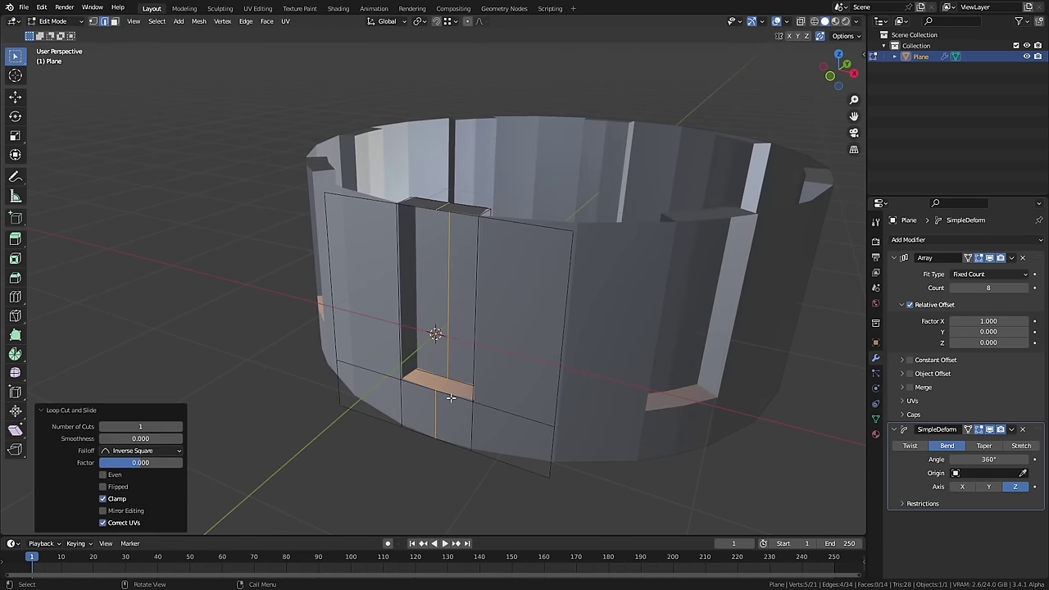
pyautogui.click(442, 385)
pyautogui.moveTo(448, 397); pyautogui.dragTo(450, 390, button='middle')
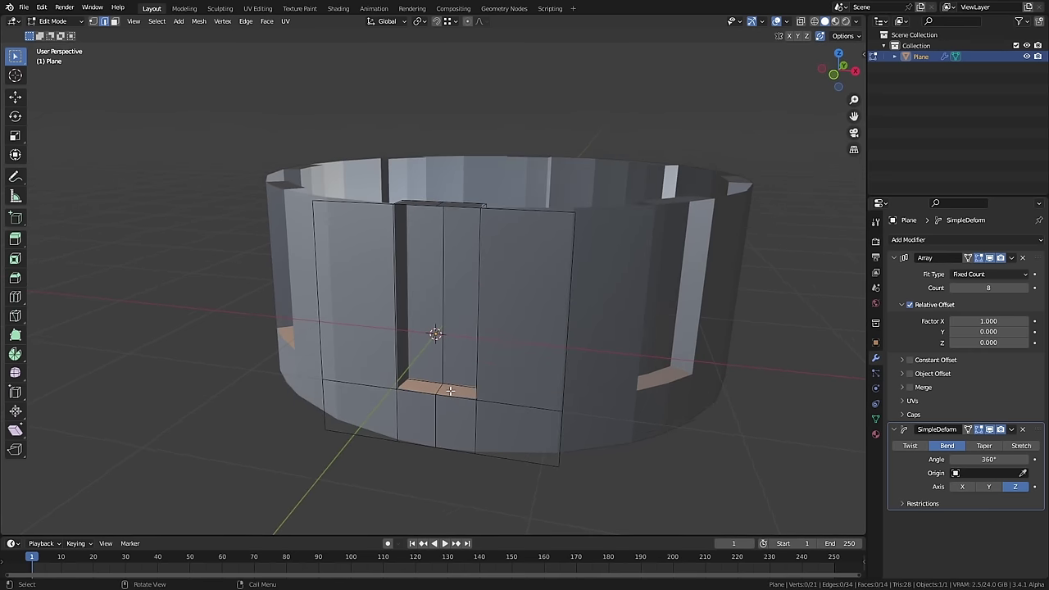
pyautogui.press('g')
pyautogui.press('z')
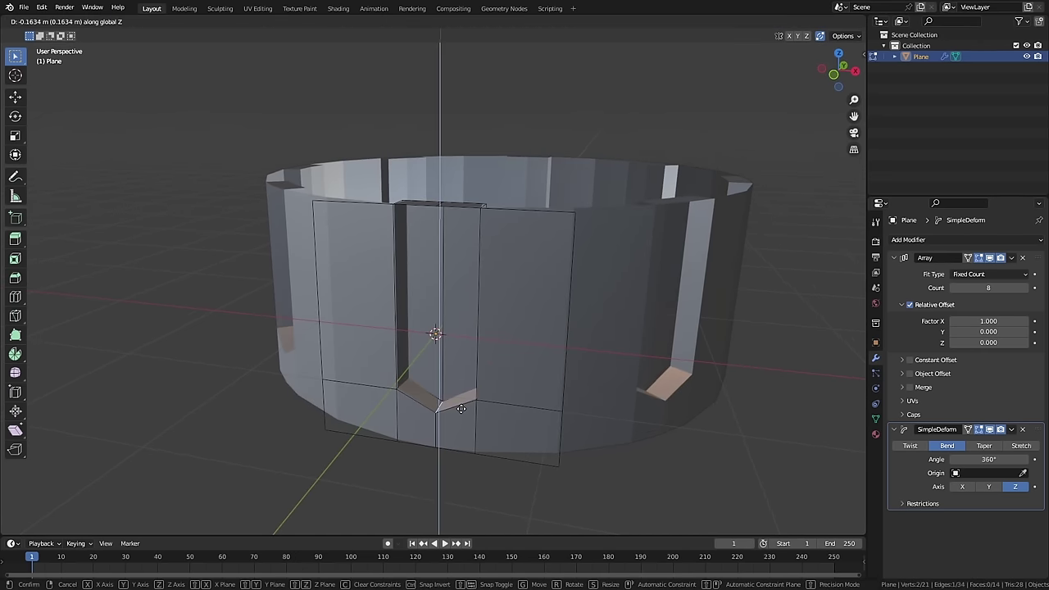
pyautogui.click(465, 406)
pyautogui.hotkey('ctrl', 'b')
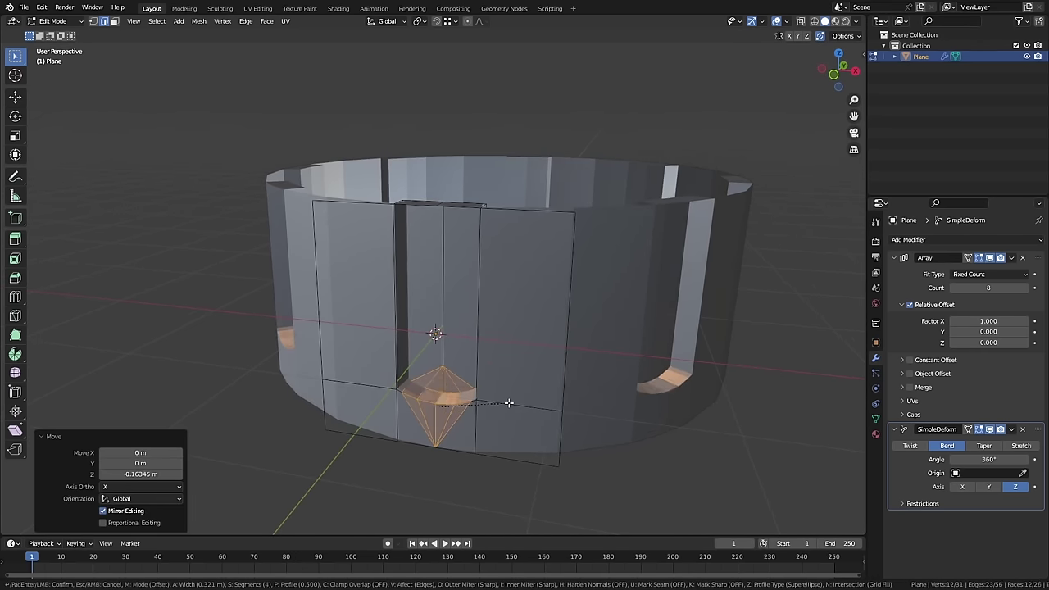
pyautogui.click(505, 385)
pyautogui.press('Tab')
# - In Edit Mode, merge the touching vertices of the array copies
pyautogui.moveTo(505, 380); pyautogui.dragTo(534, 352, button='middle')
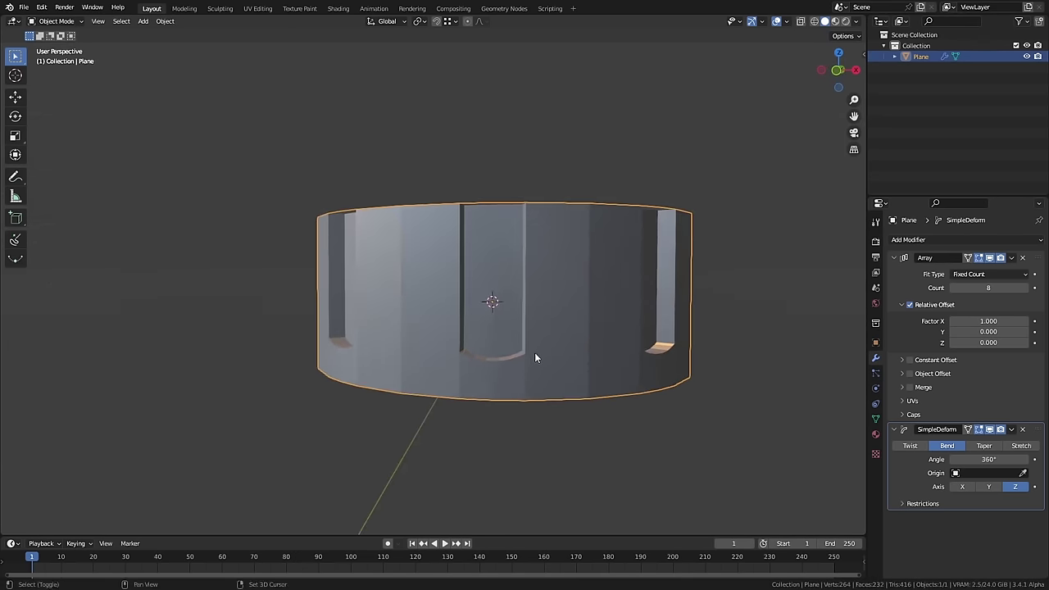
pyautogui.scroll(-2, 499, 396)
pyautogui.scroll(2, 498, 395)
pyautogui.press('Tab')
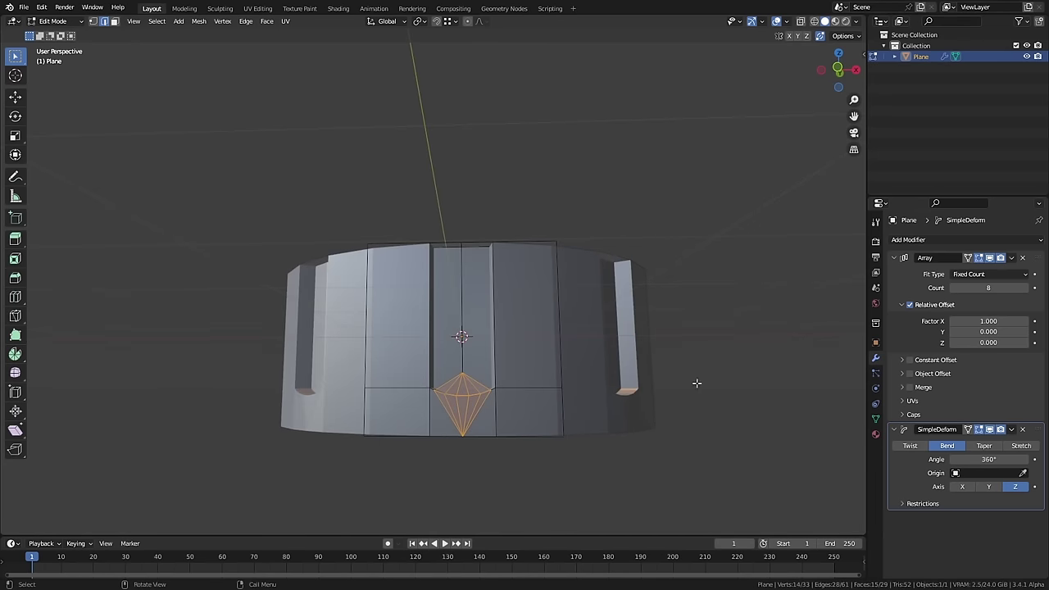
pyautogui.click(909, 386)
# - Extrude the ring's bottom edge loop straight down and scale it inward into a tapered band
pyautogui.scroll(2, 508, 470)
pyautogui.click(527, 435)
pyautogui.keyDown('alt'); pyautogui.click(593, 440); pyautogui.keyUp('alt')
pyautogui.press('e')
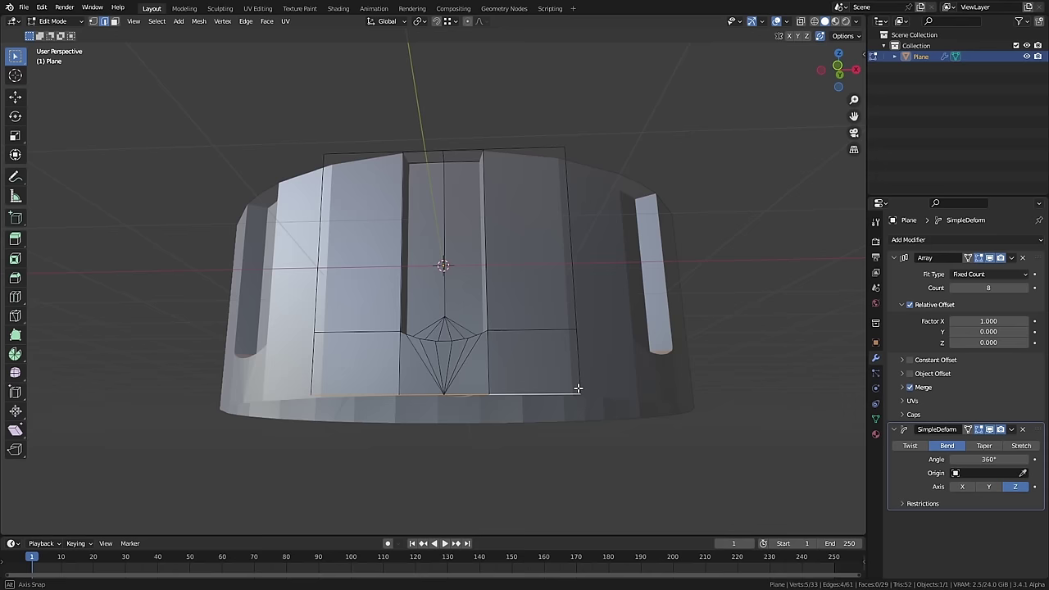
pyautogui.press('z')
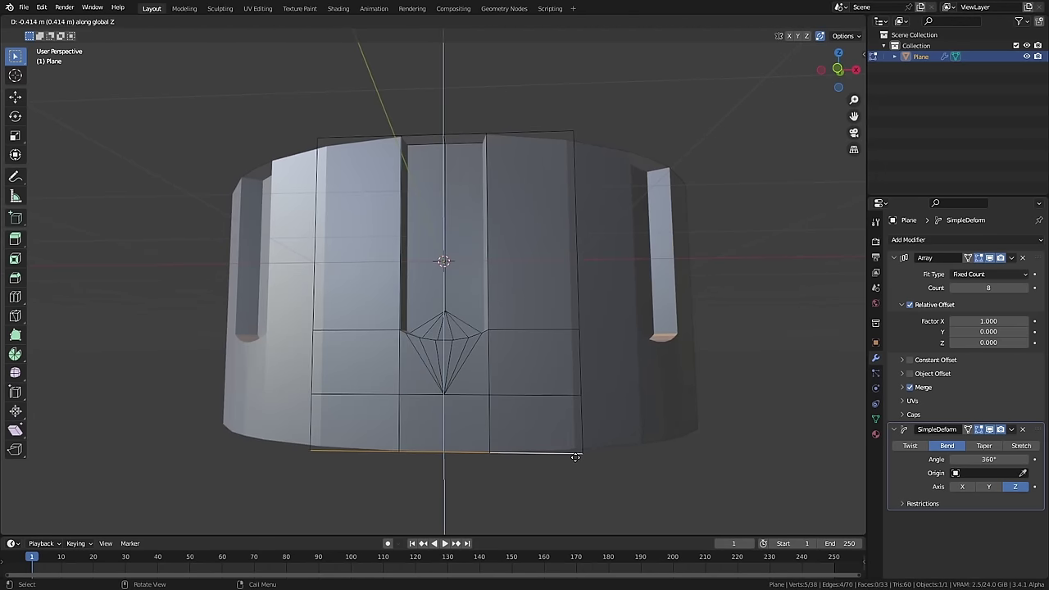
pyautogui.click(586, 487)
pyautogui.press('s')
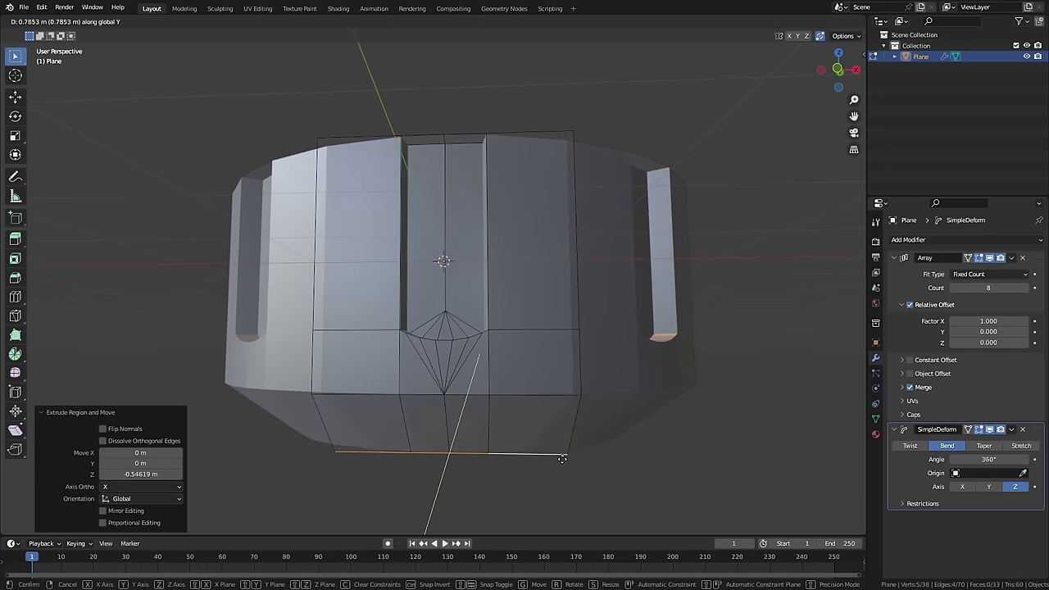
pyautogui.click(557, 486)
pyautogui.press('Tab')
# - Add vertical loop cuts near the edges of the right and left arched panels
pyautogui.moveTo(553, 454); pyautogui.dragTo(531, 363, button='middle')
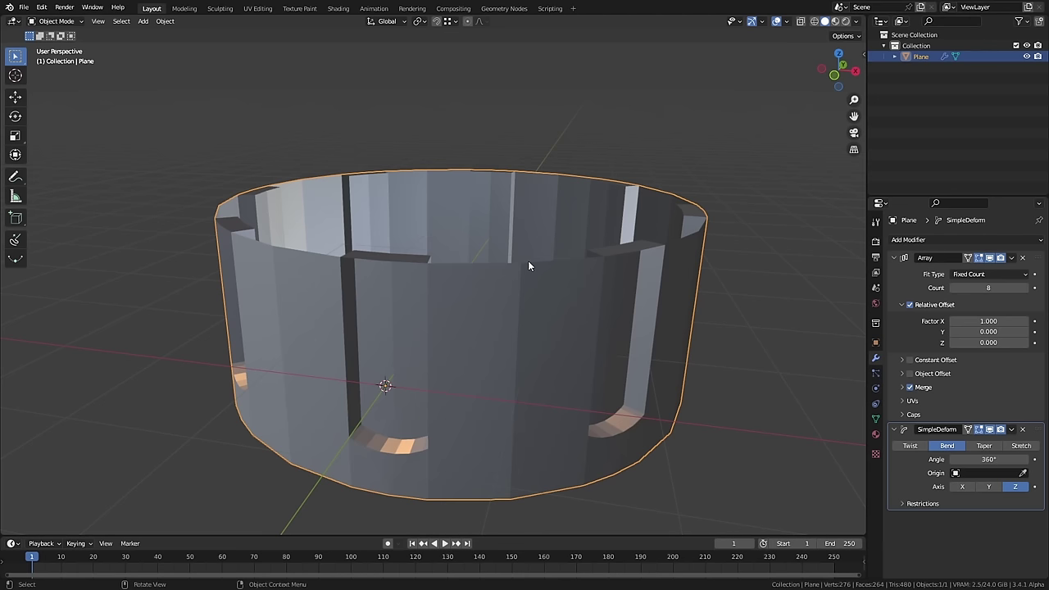
pyautogui.moveTo(527, 273); pyautogui.dragTo(487, 402, button='middle')
pyautogui.press('Tab')
pyautogui.hotkey('ctrl', 'r')
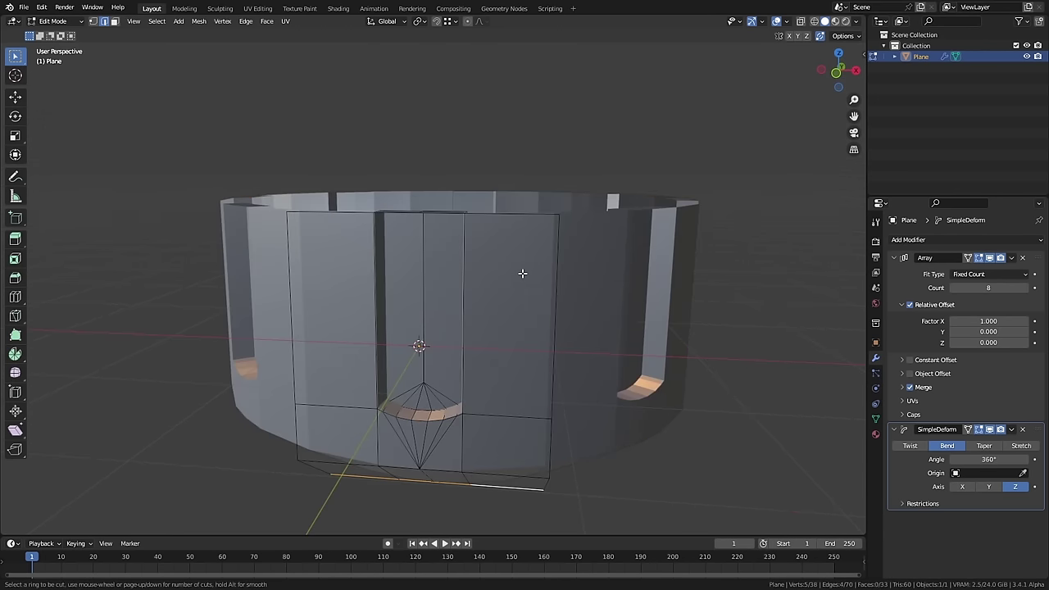
pyautogui.click(529, 223)
pyautogui.click(569, 226)
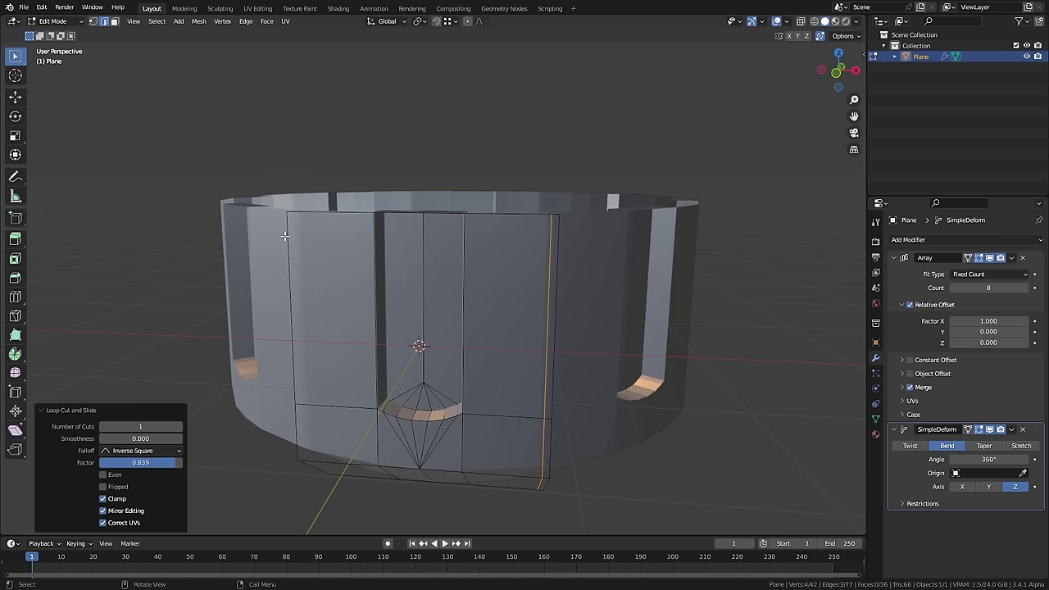
pyautogui.hotkey('ctrl', 'r')
pyautogui.click(323, 230)
# - Slide the left panel's vertical loop close to the panel edge and check the ring
pyautogui.click(281, 218)
pyautogui.press('Tab')
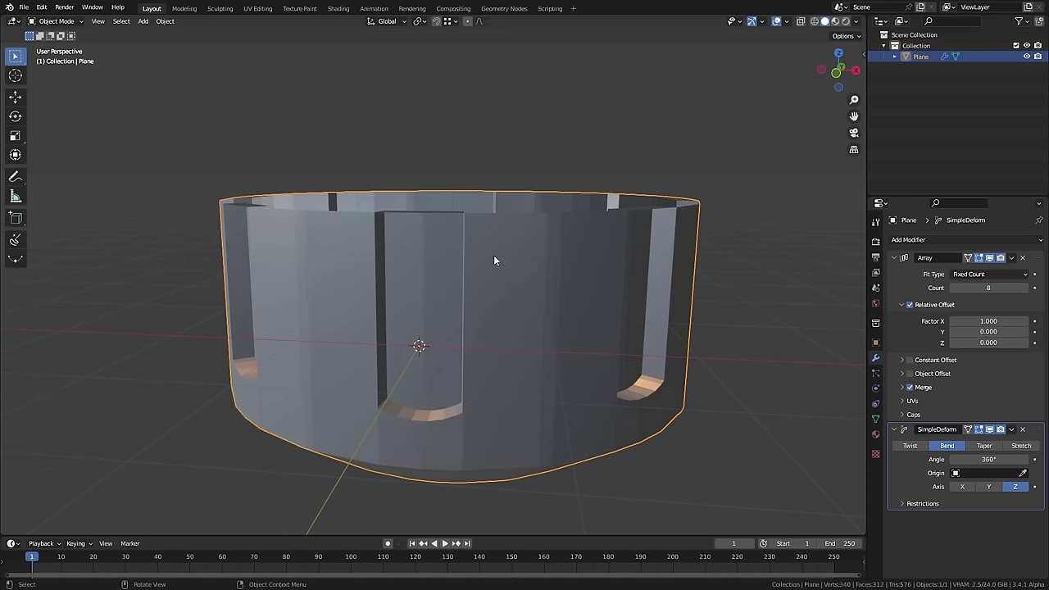
pyautogui.press('Tab')
pyautogui.press('Tab')
# - Add a level-2 Simple Subdivision at the top of the stack, shade auto smooth, and adjust the Array count
pyautogui.hotkey('ctrl', '2')
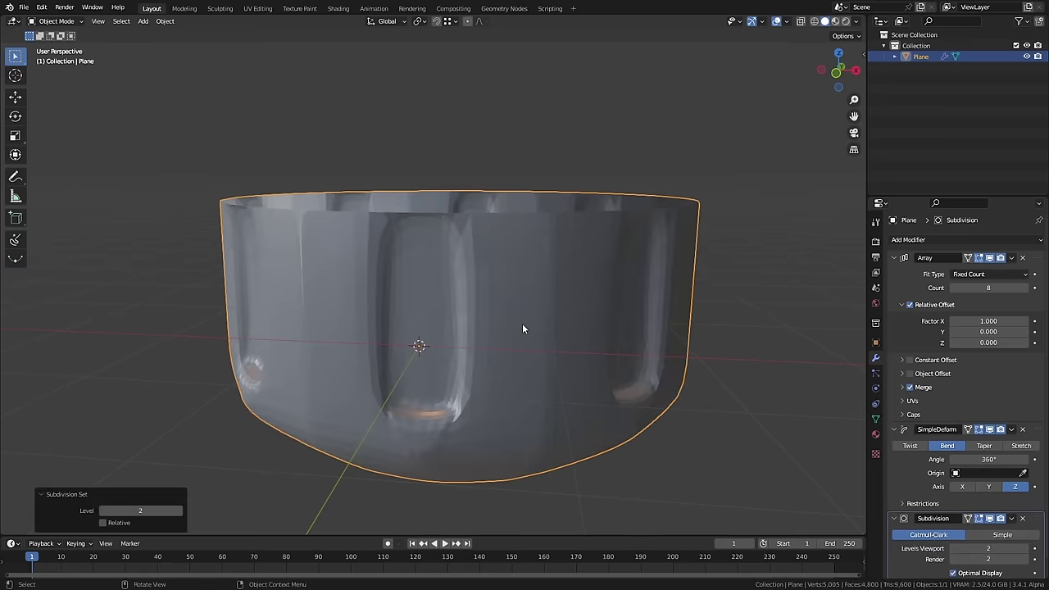
pyautogui.moveTo(1034, 510); pyautogui.dragTo(1034, 259)
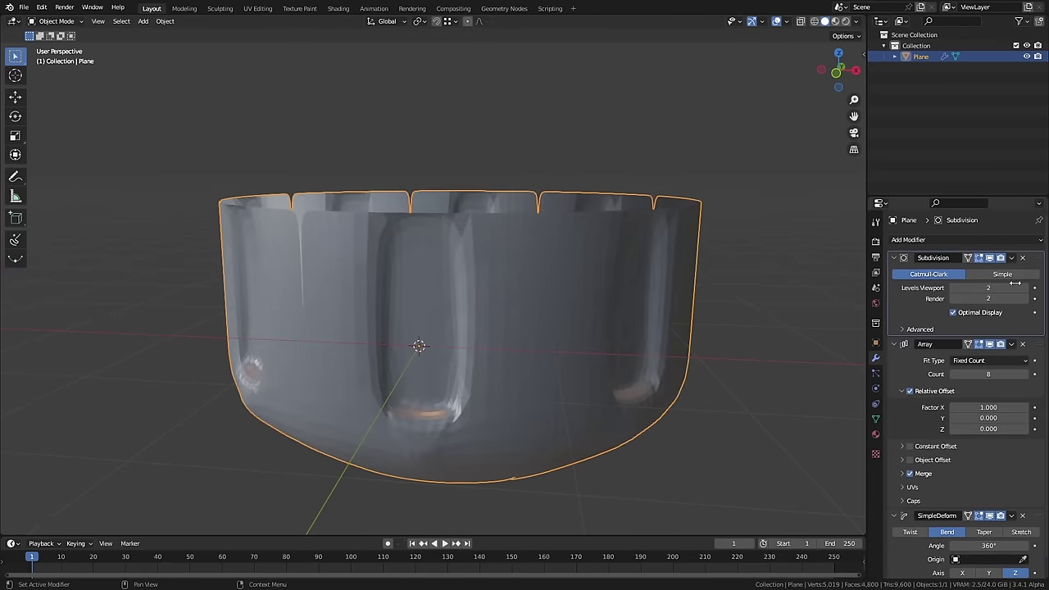
pyautogui.click(1003, 274)
pyautogui.rightClick(536, 287)
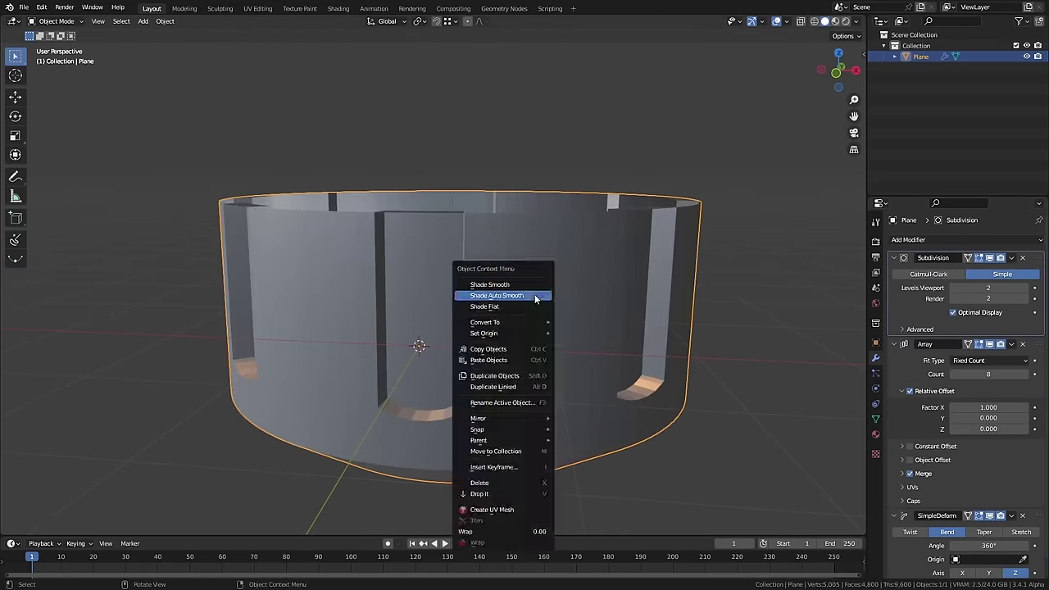
pyautogui.click(524, 285)
pyautogui.moveTo(601, 338); pyautogui.dragTo(460, 334, button='middle')
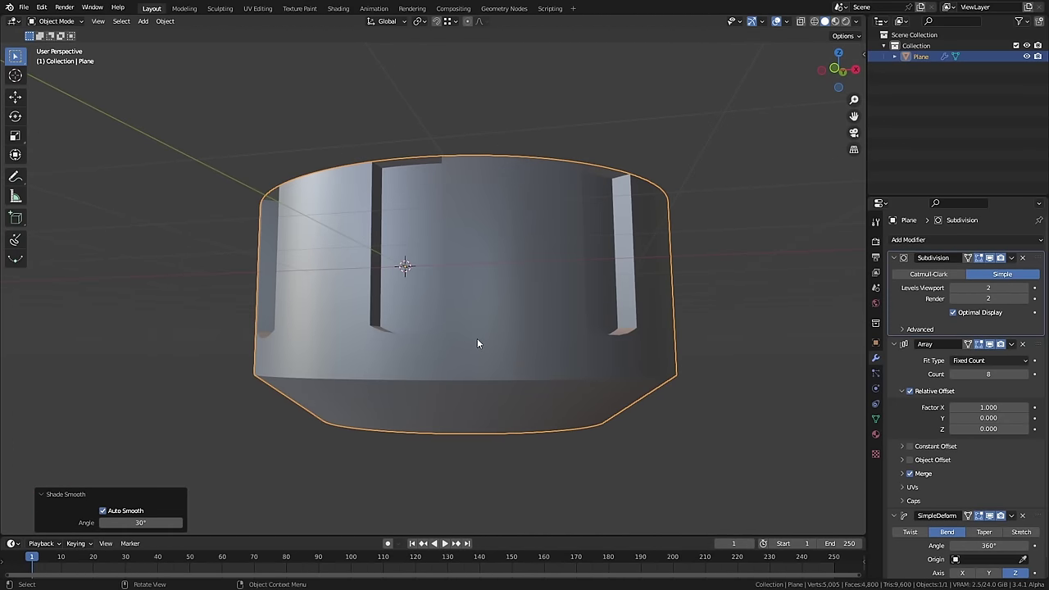
pyautogui.moveTo(644, 293); pyautogui.dragTo(636, 326, button='middle')
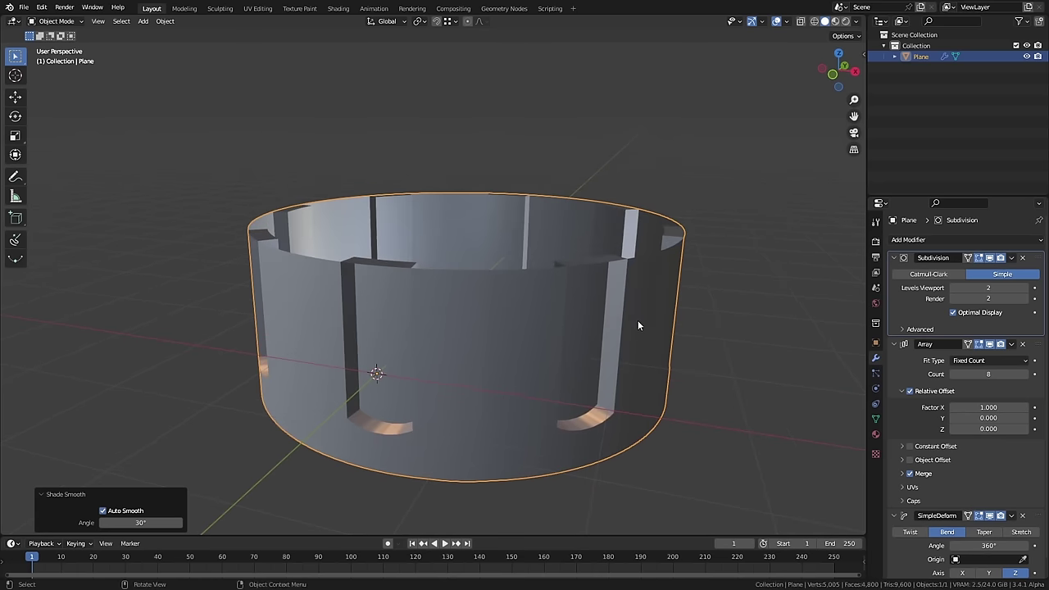
pyautogui.moveTo(1025, 378)
pyautogui.mouseDown()
pyautogui.moveTo(984, 378)
pyautogui.moveTo(1045, 379)
pyautogui.mouseUp()
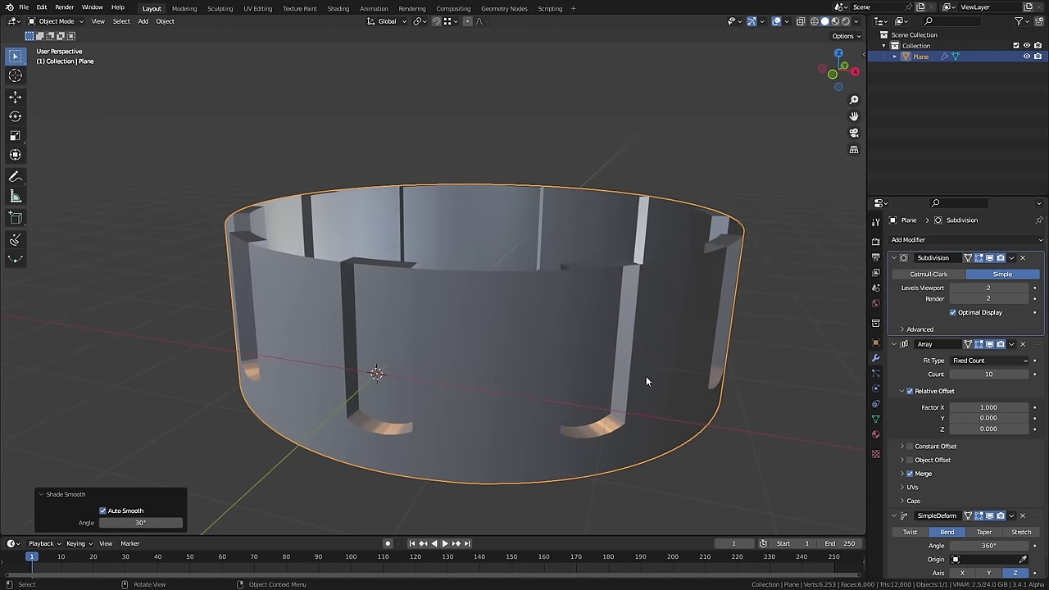
# - Delete the ring object and bring up the Add > Mesh primitives list
pyautogui.press('Delete')
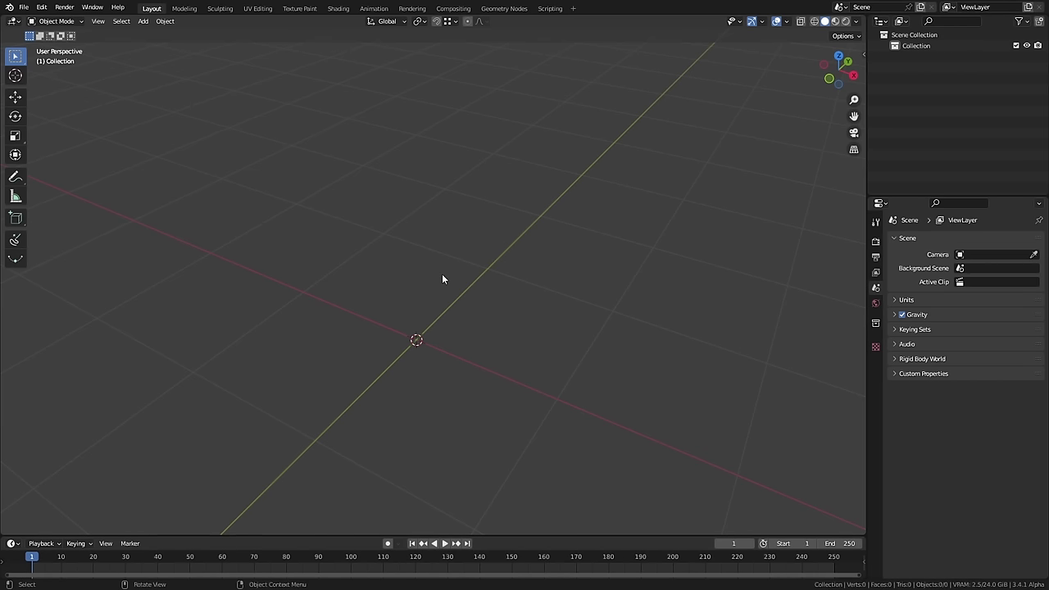
pyautogui.hotkey('shift', 'a')
pyautogui.moveTo(443, 275)
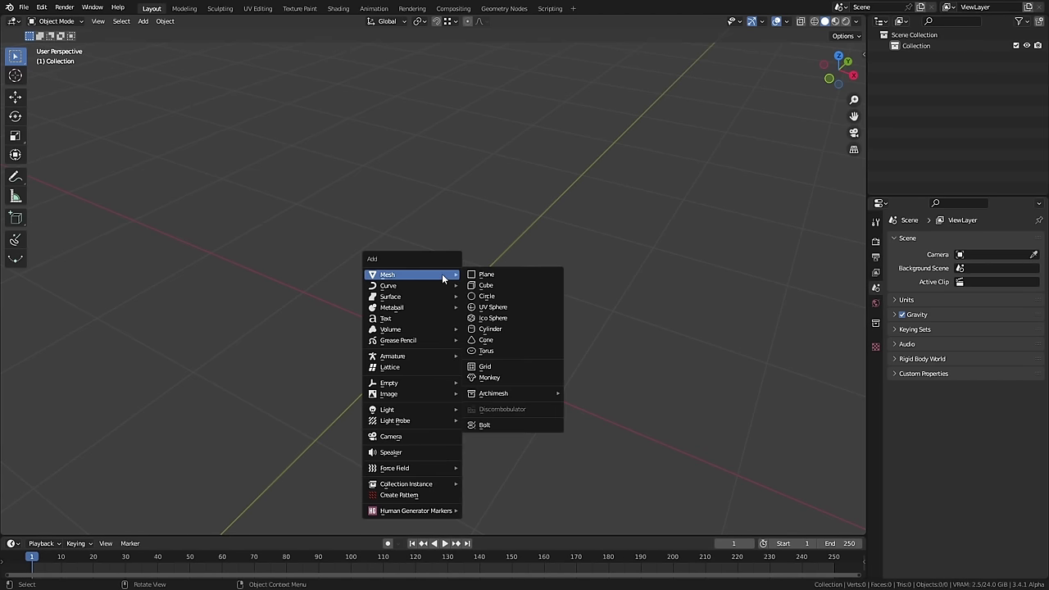
pyautogui.click(524, 328)
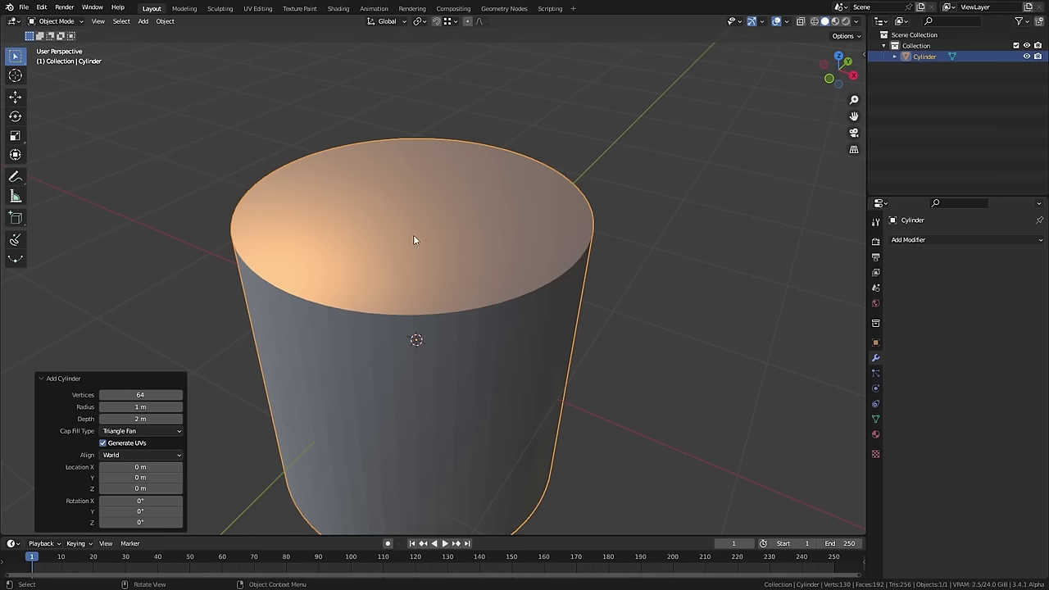
pyautogui.scroll(2, 469, 236)
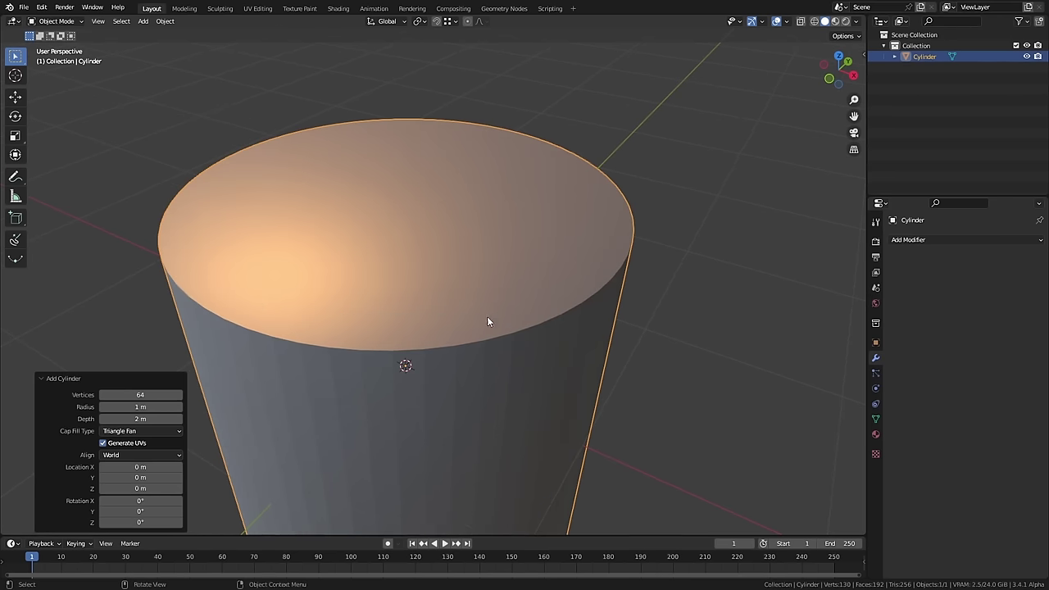
pyautogui.press('z')
pyautogui.click(385, 334)
pyautogui.moveTo(319, 189); pyautogui.dragTo(595, 207, button='middle')
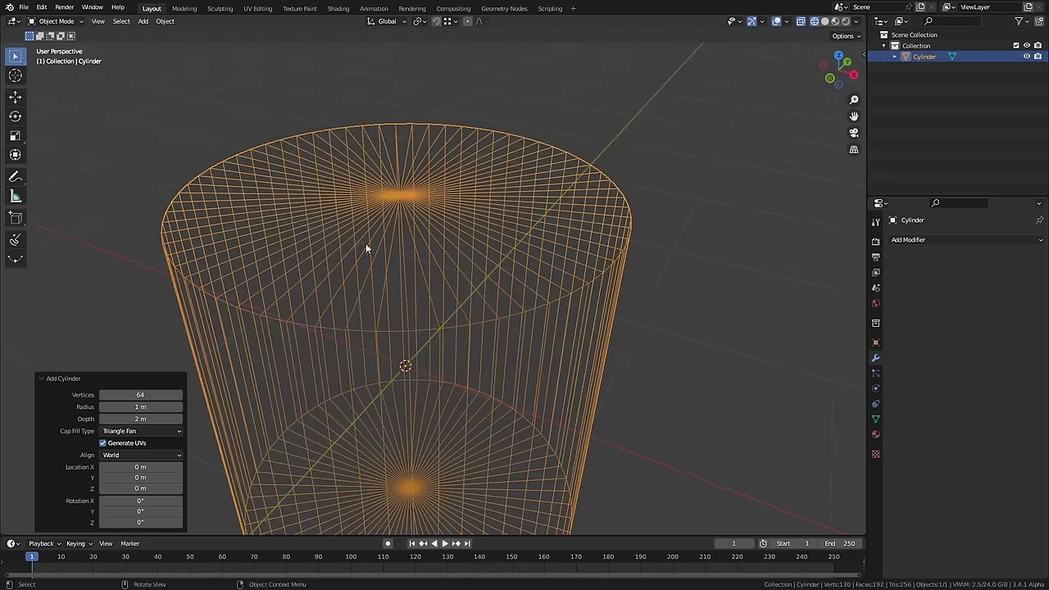
pyautogui.click(159, 429)
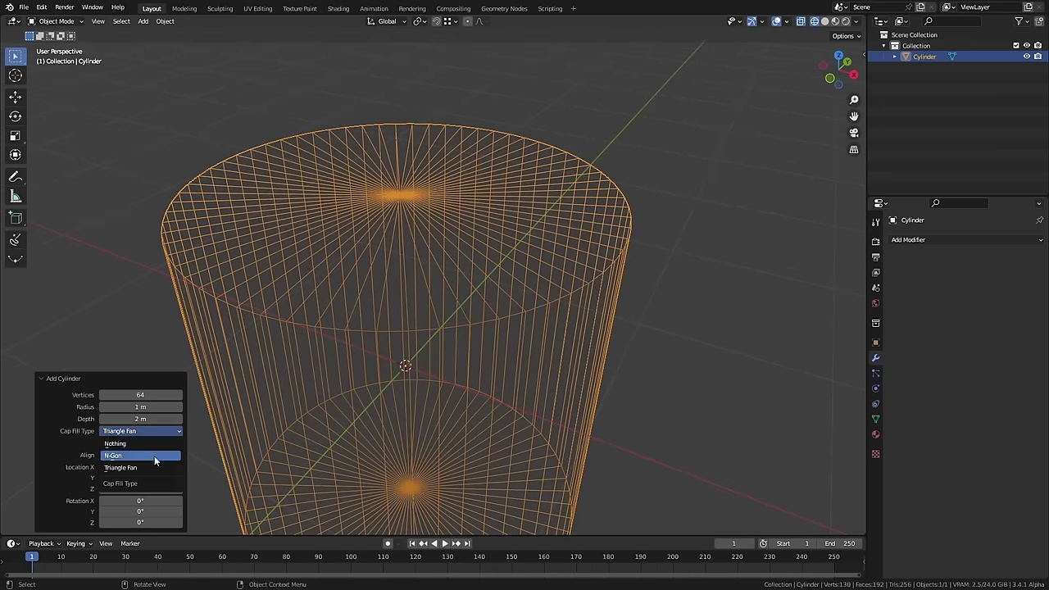
pyautogui.click(154, 456)
pyautogui.press('z')
pyautogui.click(591, 273)
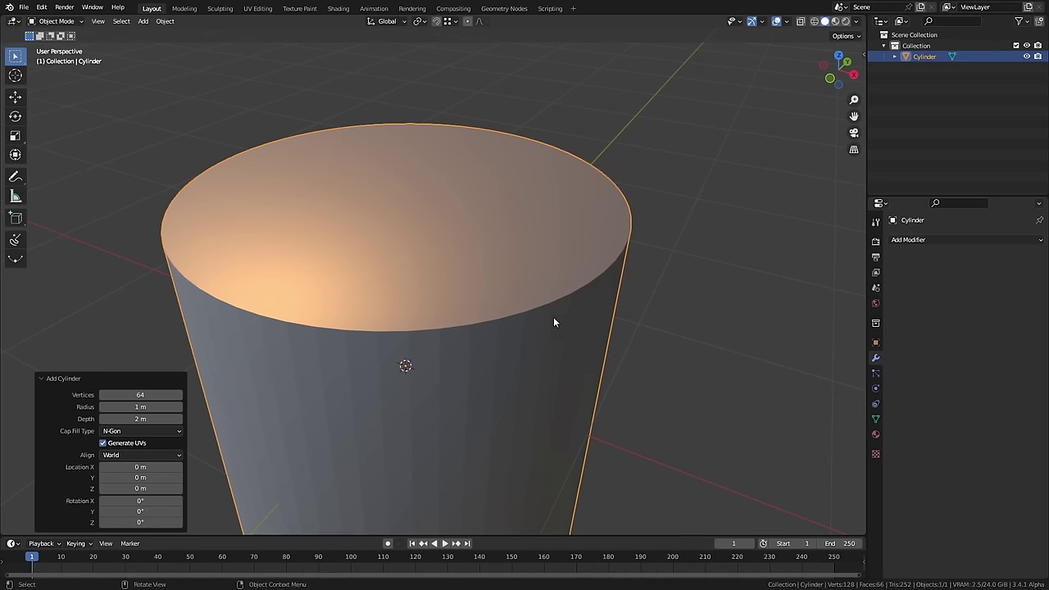
pyautogui.scroll(-1, 553, 322)
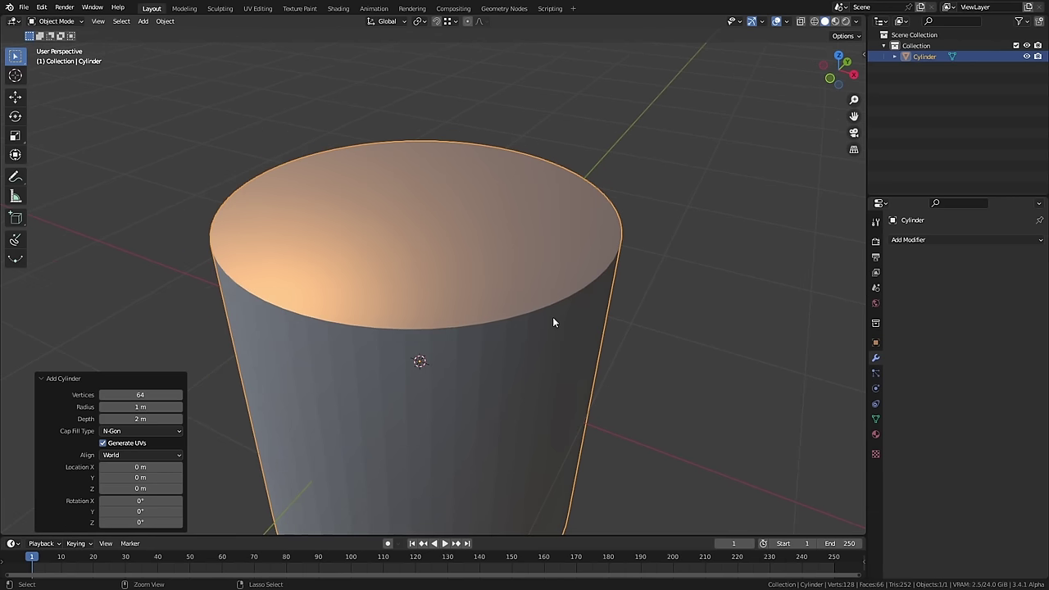
pyautogui.hotkey('ctrl', '2')
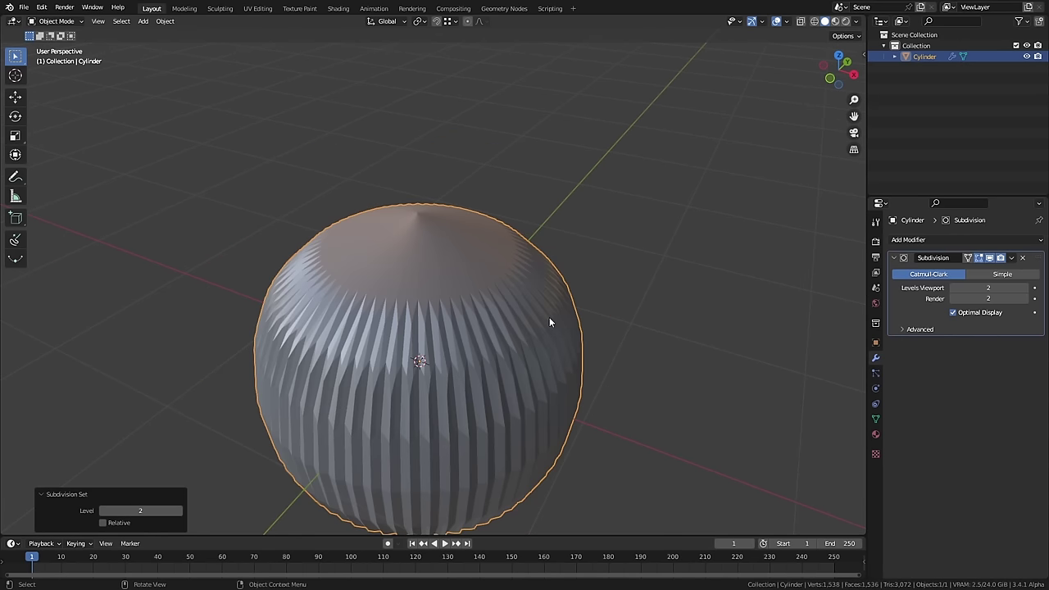
pyautogui.hotkey('ctrl', '3')
pyautogui.press('Tab')
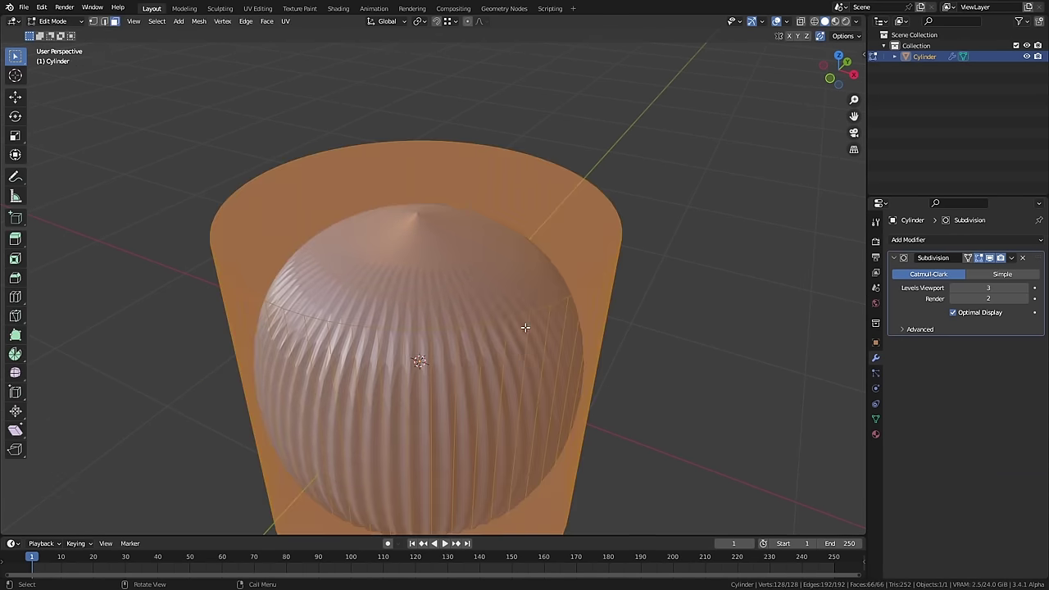
pyautogui.hotkey('ctrl', 'r')
pyautogui.moveTo(560, 370); pyautogui.dragTo(536, 237)
pyautogui.hotkey('alt', 'a')
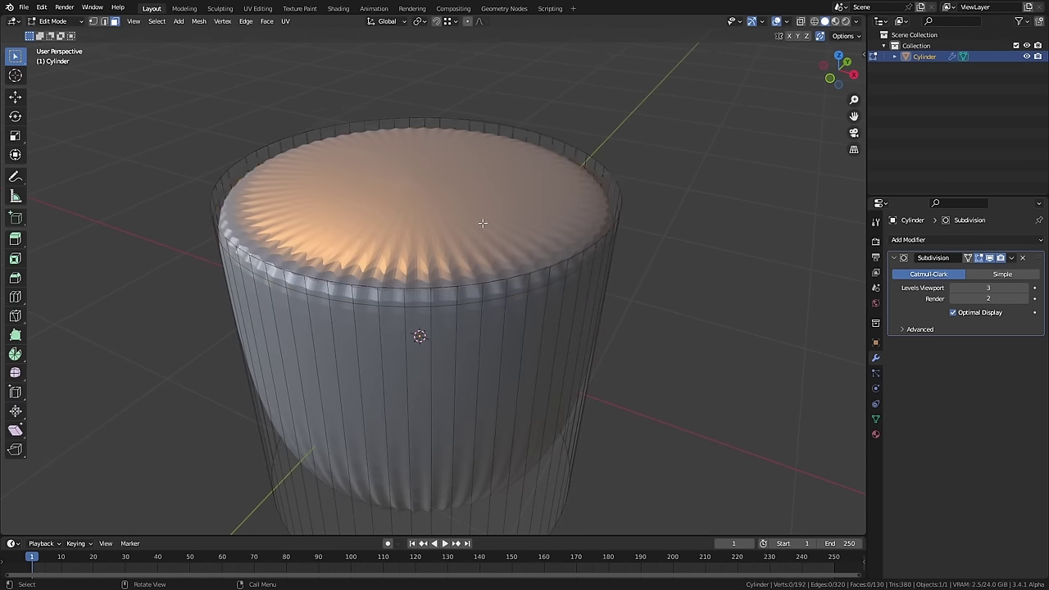
pyautogui.hotkey('ctrl', 'b')
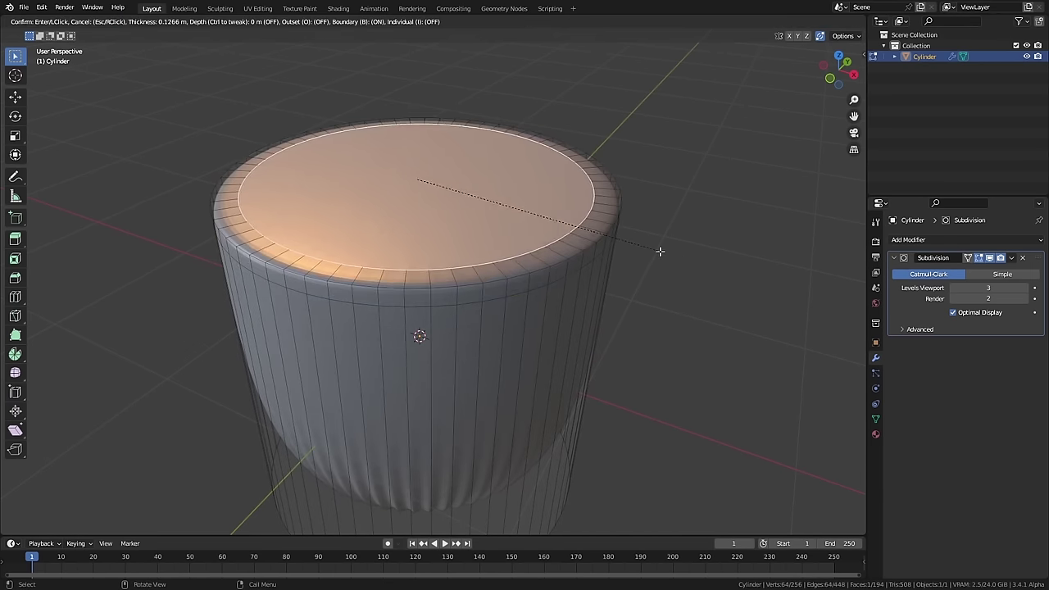
pyautogui.click(641, 258)
pyautogui.press('Tab')
pyautogui.scroll(3, 456, 233)
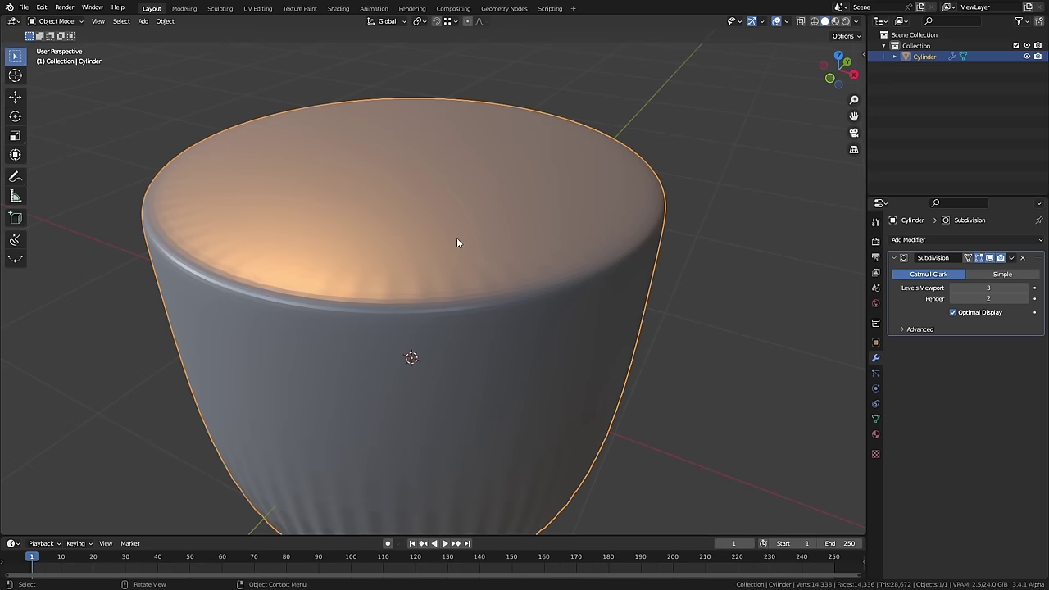
pyautogui.rightClick(457, 237)
pyautogui.click(457, 237)
pyautogui.scroll(3, 197, 237)
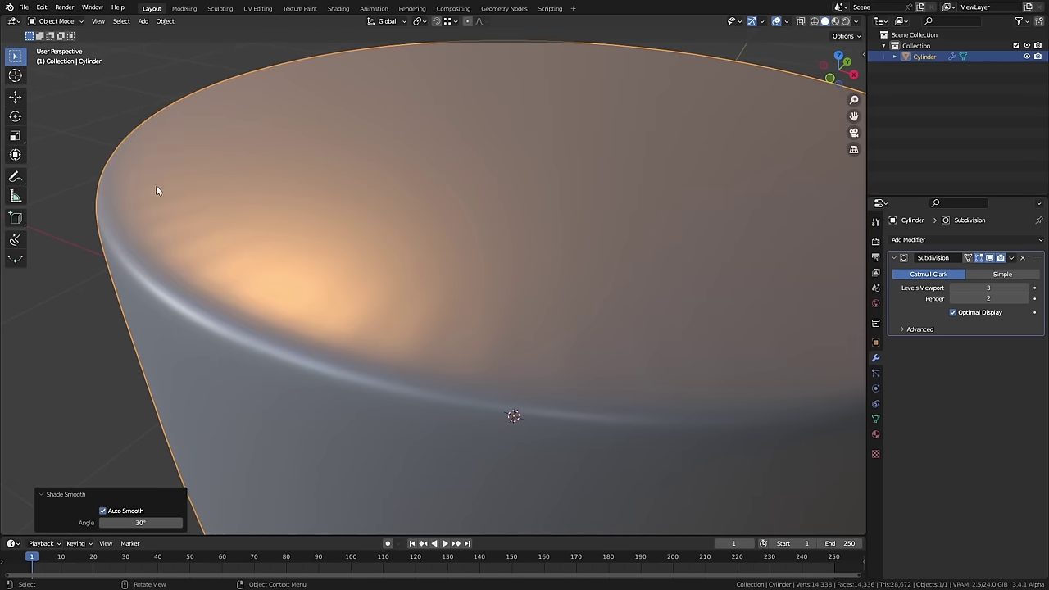
pyautogui.scroll(-5, 172, 151)
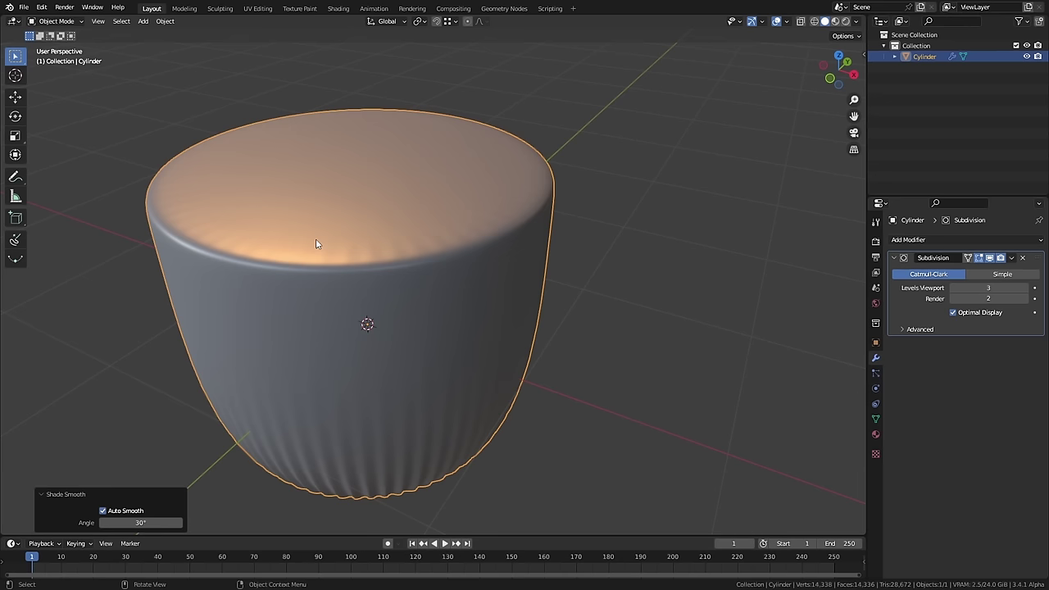
# - Replace the test cylinder with a new 8-vertex octagonal cylinder
pyautogui.press('Delete')
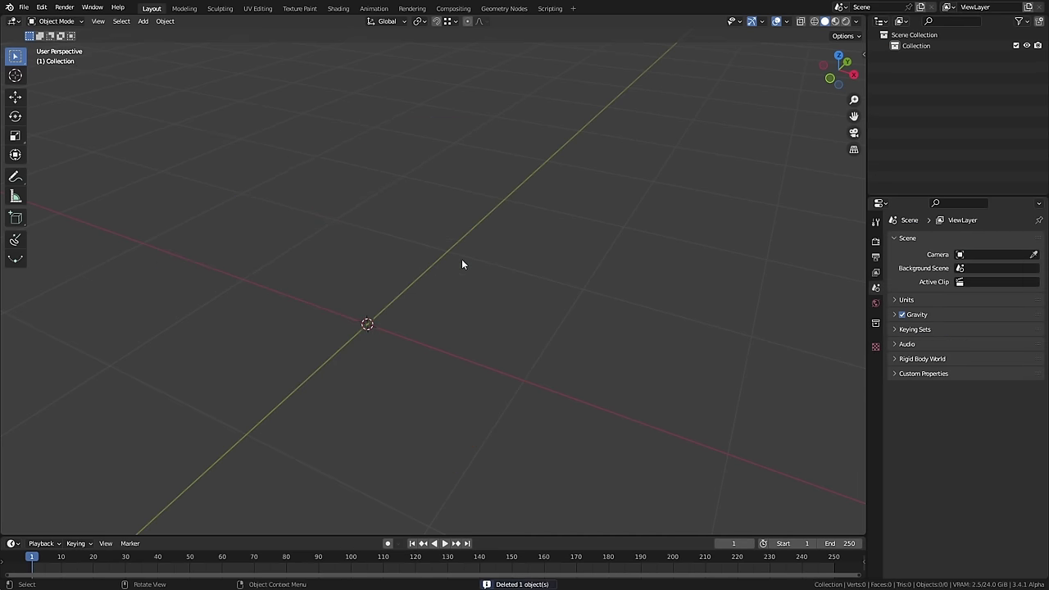
pyautogui.hotkey('shift', 'a')
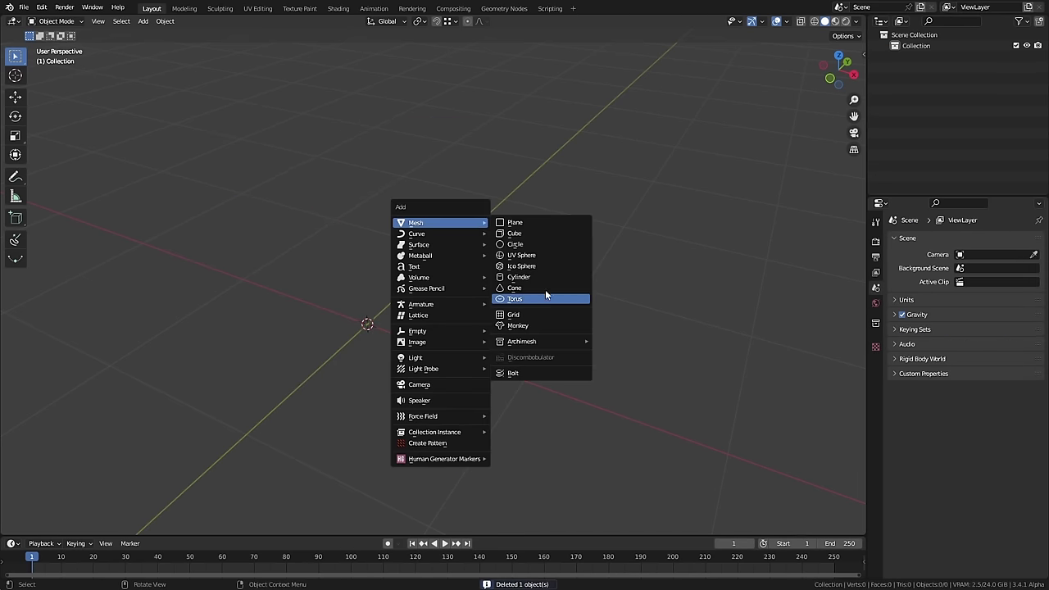
pyautogui.click(497, 277)
pyautogui.click(140, 395)
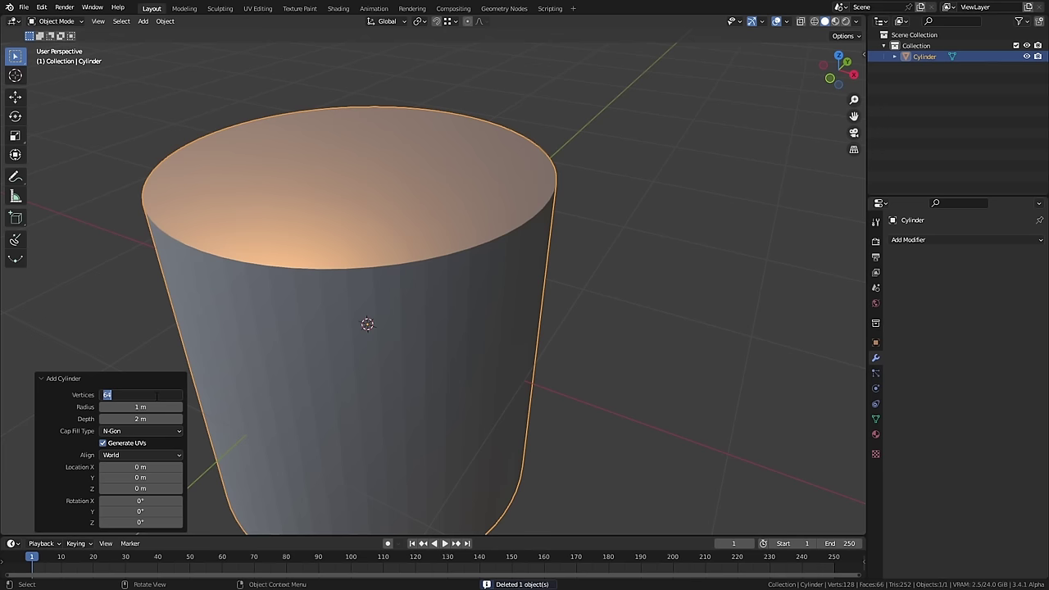
pyautogui.write('8')
pyautogui.press('Return')
pyautogui.scroll(-2, 371, 273)
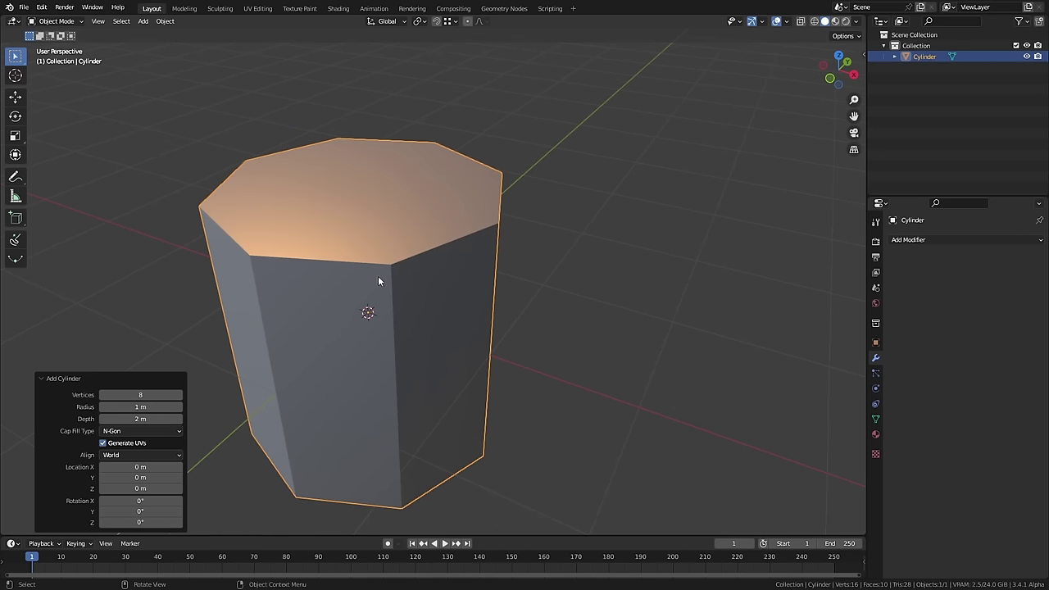
# - Add a horizontal loop cut near the cylinder's top, then select and frame the top face
pyautogui.press('Tab')
pyautogui.hotkey('ctrl', 'r')
pyautogui.click(392, 344)
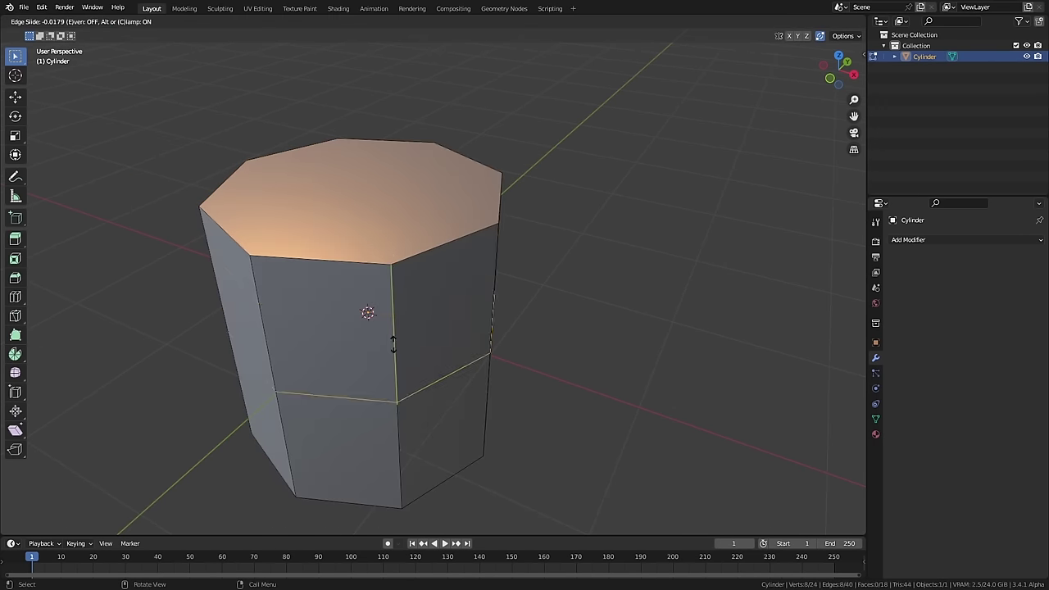
pyautogui.click(391, 248)
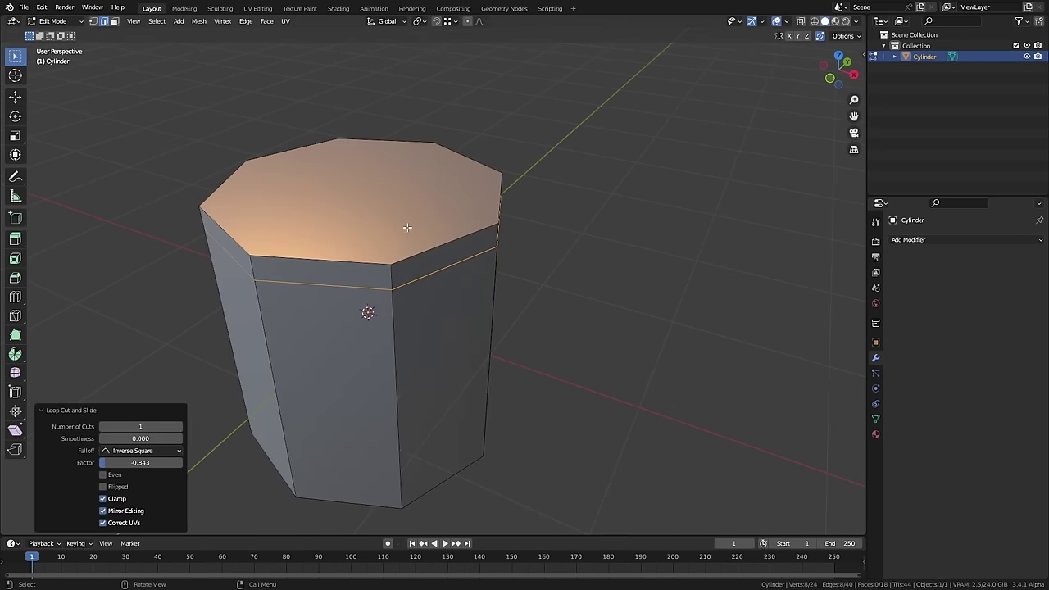
pyautogui.click(407, 227)
pyautogui.press('KP_Decimal')
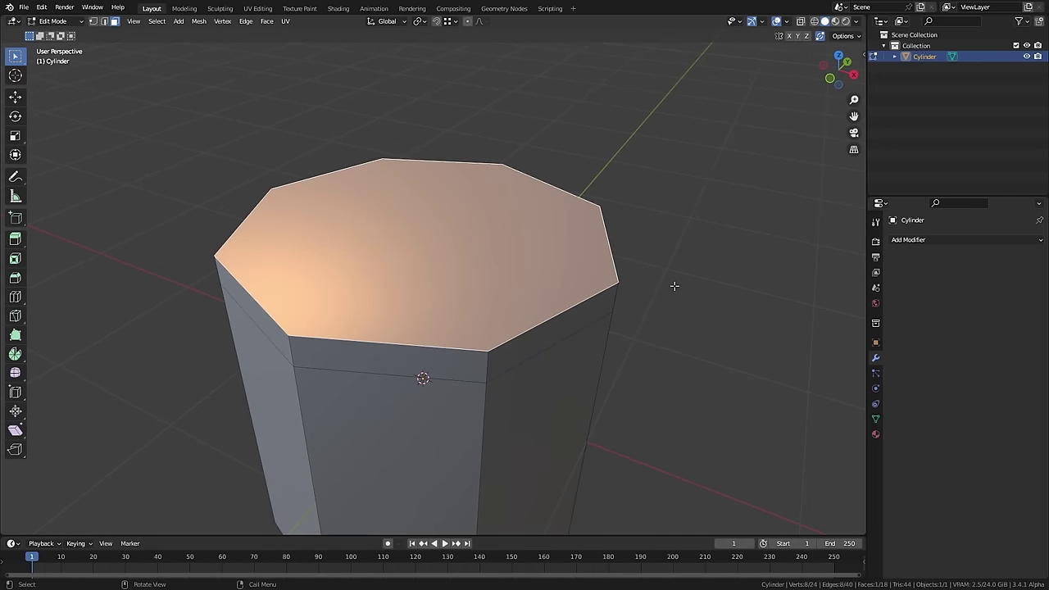
# - Inset the top face twice and delete the small inner octagon to leave a hole
pyautogui.press('i')
pyautogui.click(648, 282)
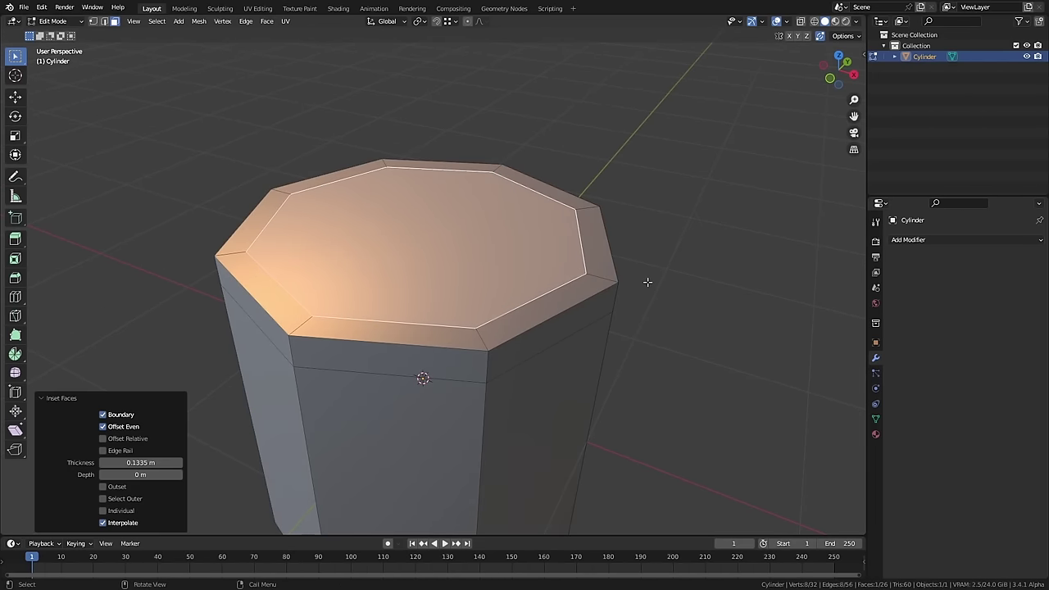
pyautogui.press('i')
pyautogui.click(582, 272)
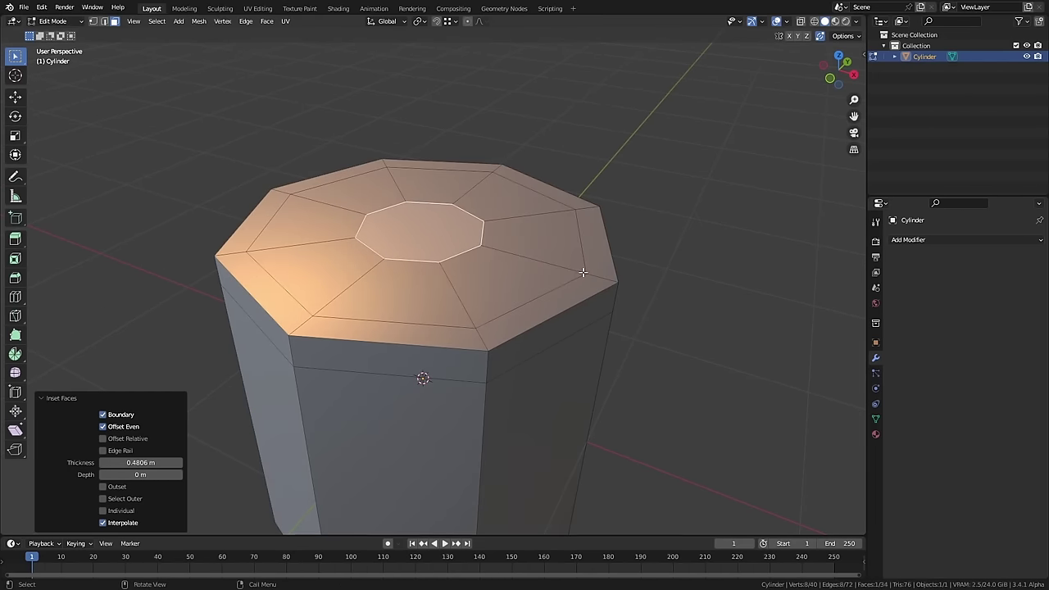
pyautogui.press('x')
pyautogui.click(579, 271)
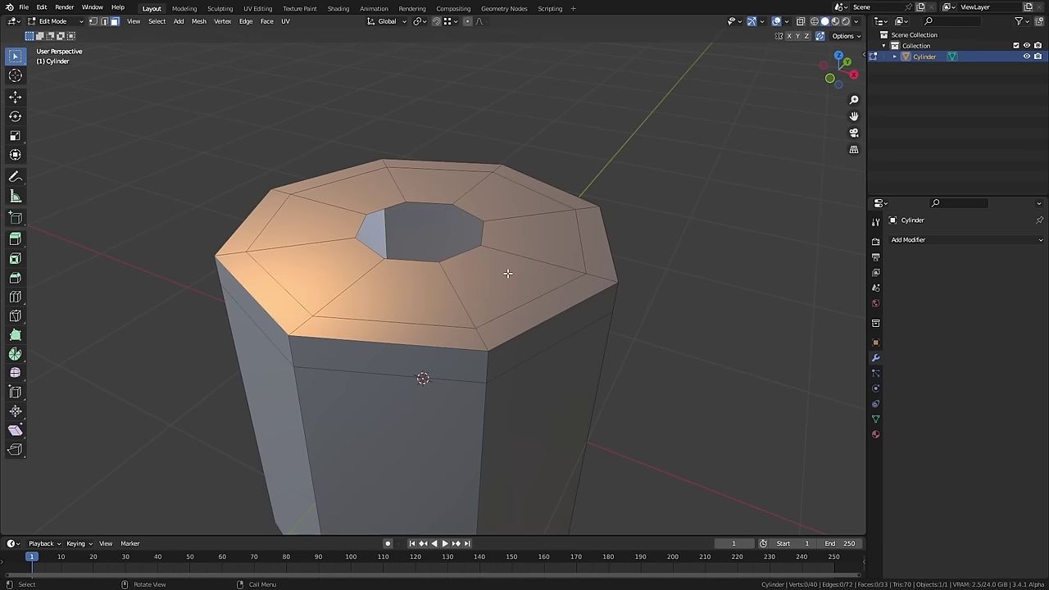
# - Select the hole's boundary edge loop and fill it with Grid Fill
pyautogui.press('2')
pyautogui.keyDown('alt'); pyautogui.click(476, 247); pyautogui.keyUp('alt')
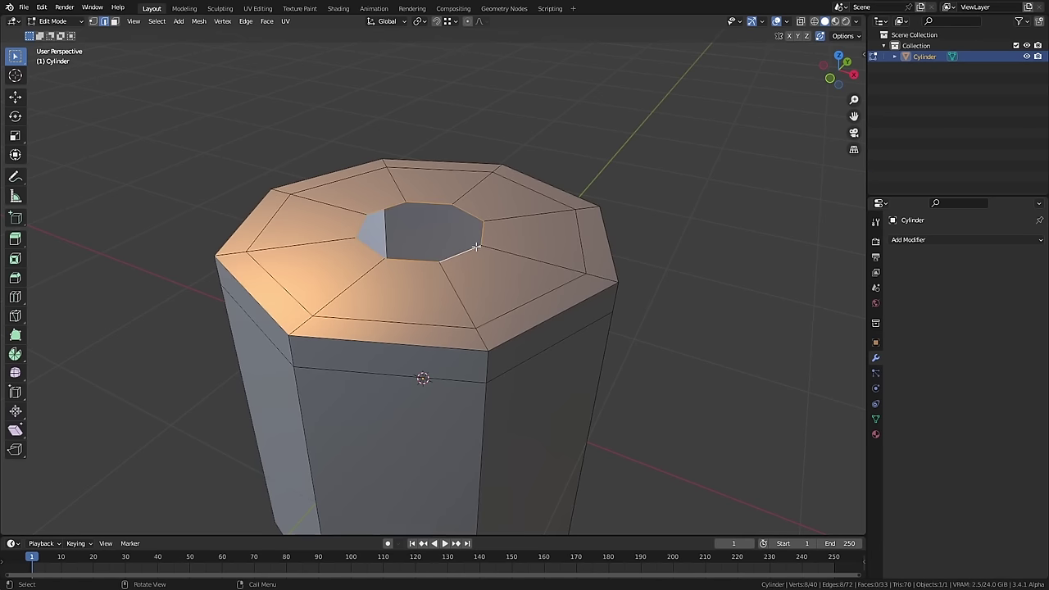
pyautogui.press('F3')
pyautogui.write('grid')
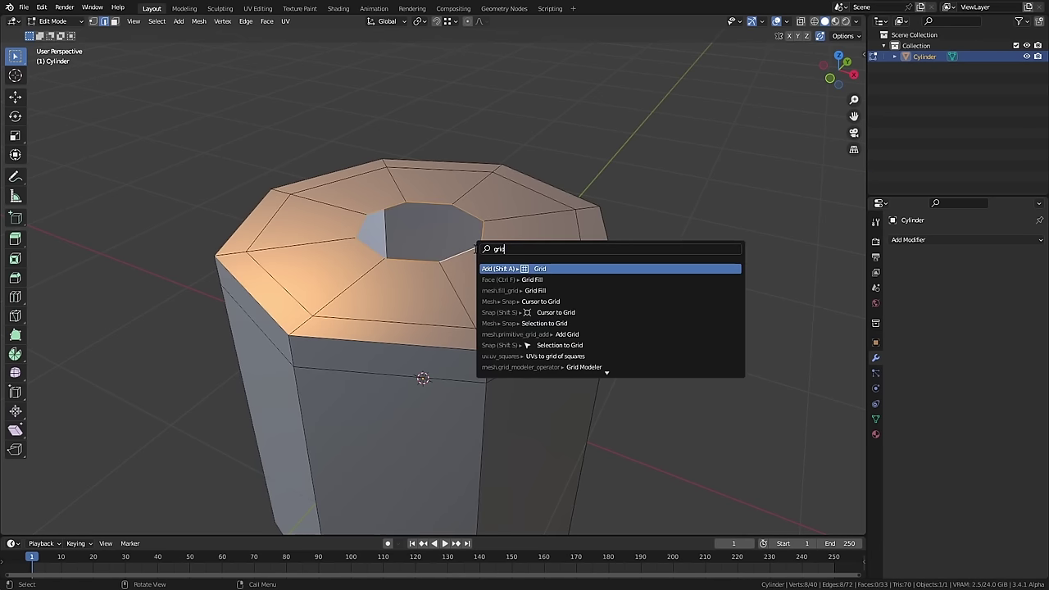
pyautogui.press('Down')
pyautogui.press('Return')
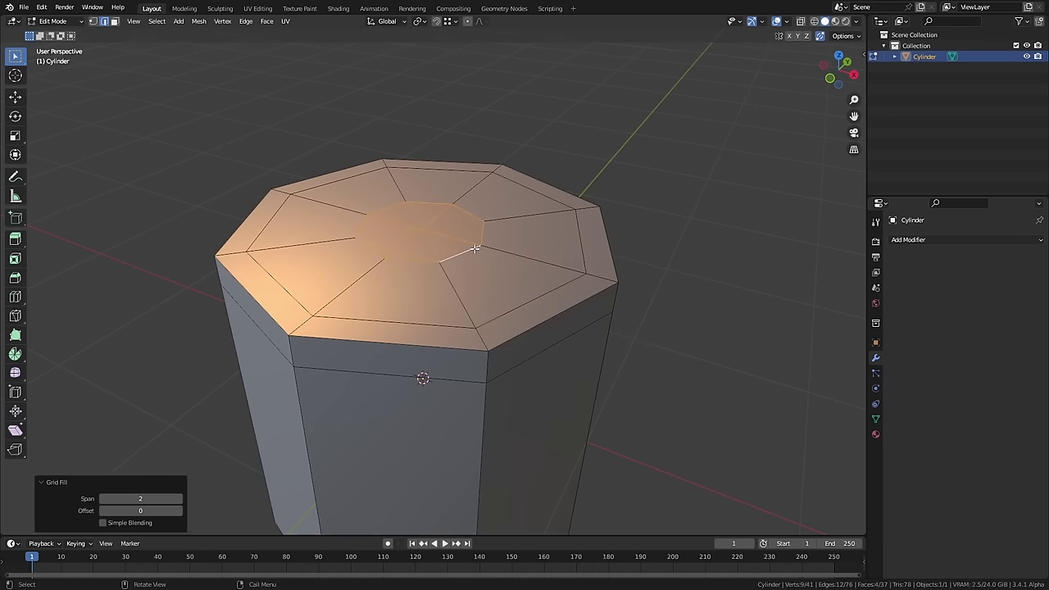
# - Inspect the grid-filled centre, inner cap and outer rim faces to confirm they are quads
pyautogui.click(267, 22)
pyautogui.scroll(2, 539, 261)
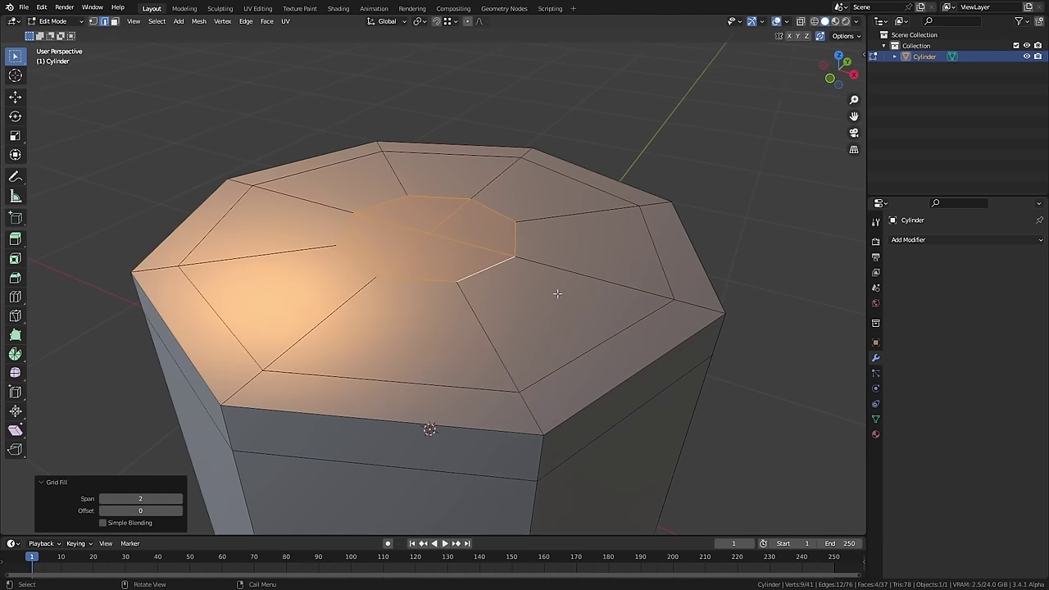
pyautogui.click(458, 251)
pyautogui.scroll(2, 469, 239)
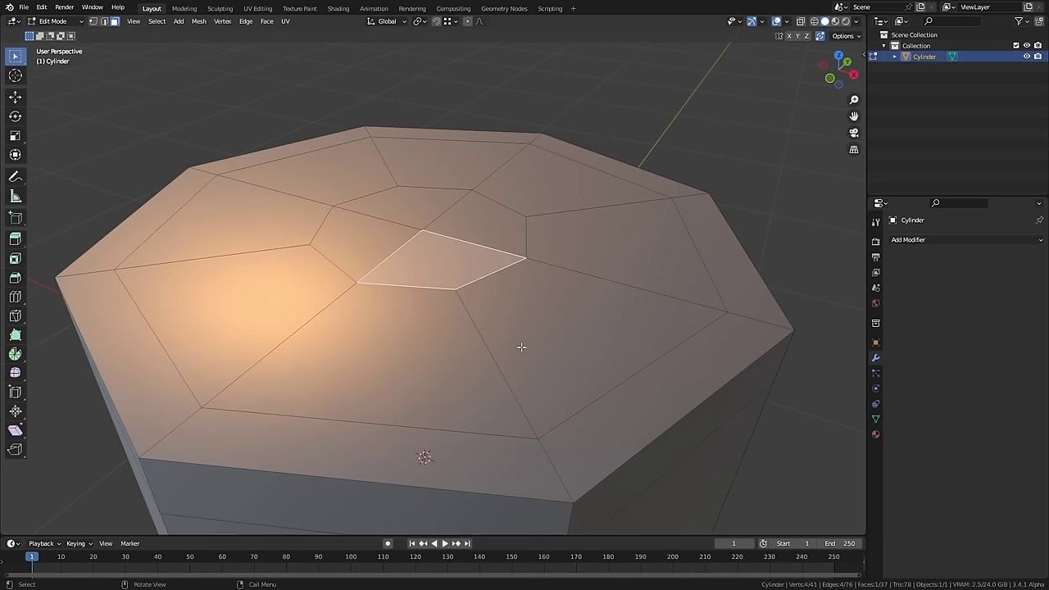
pyautogui.click(571, 345)
pyautogui.click(627, 415)
pyautogui.scroll(-4, 627, 414)
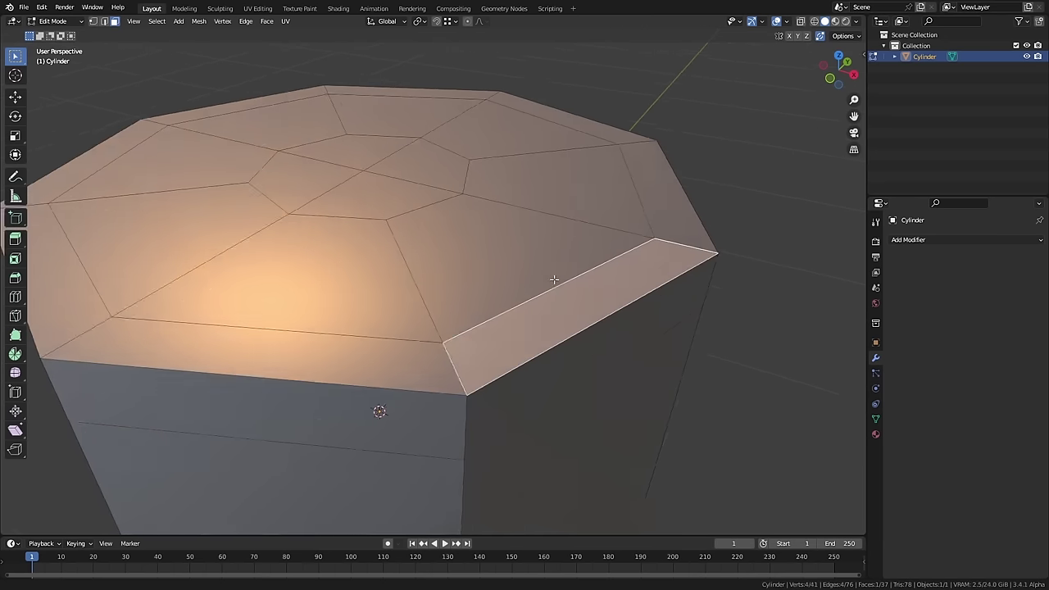
pyautogui.scroll(2, 536, 311)
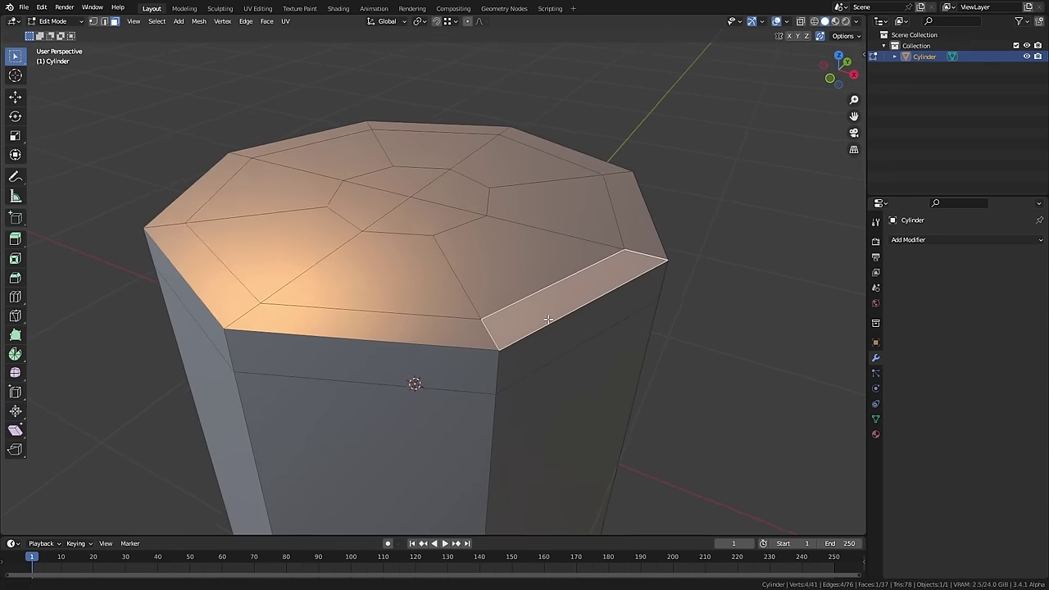
# - Add a level-3 Subdivision modifier to the octagonal cylinder and shade it smooth
pyautogui.press('Tab')
pyautogui.press('ctrl')
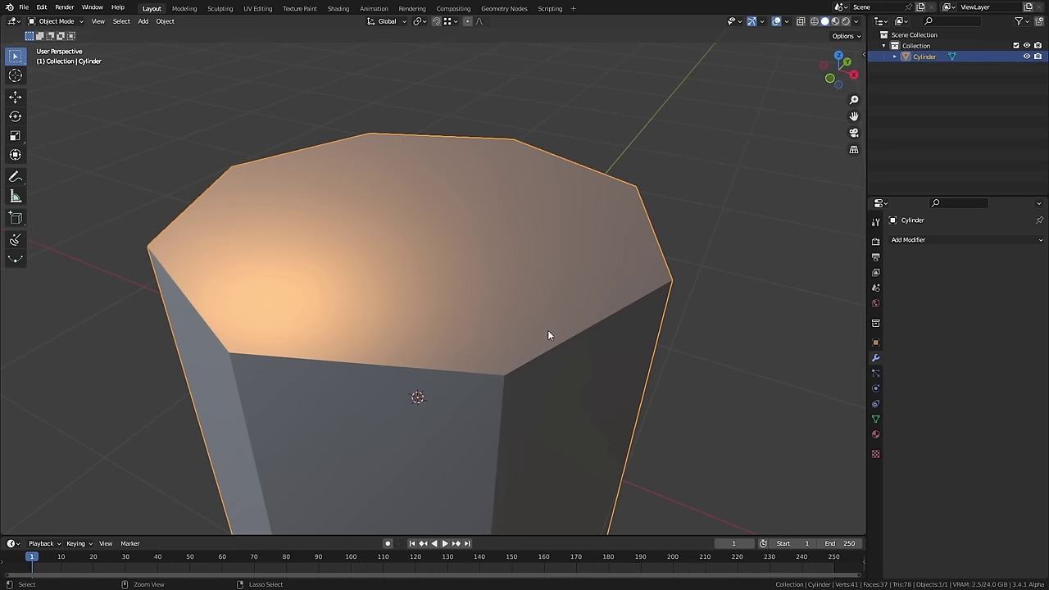
pyautogui.hotkey('ctrl', '3')
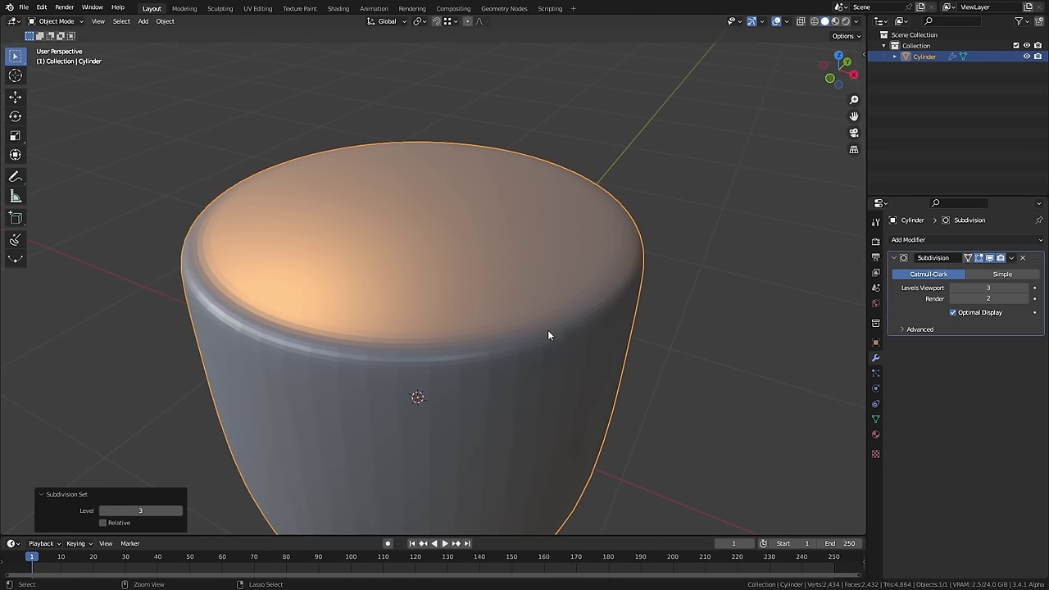
pyautogui.rightClick(547, 332)
pyautogui.click(547, 332)
# - Compare subdivision levels 2 and 3, settling on level 3 while viewing from lower angles
pyautogui.moveTo(544, 333); pyautogui.dragTo(534, 314, button='middle')
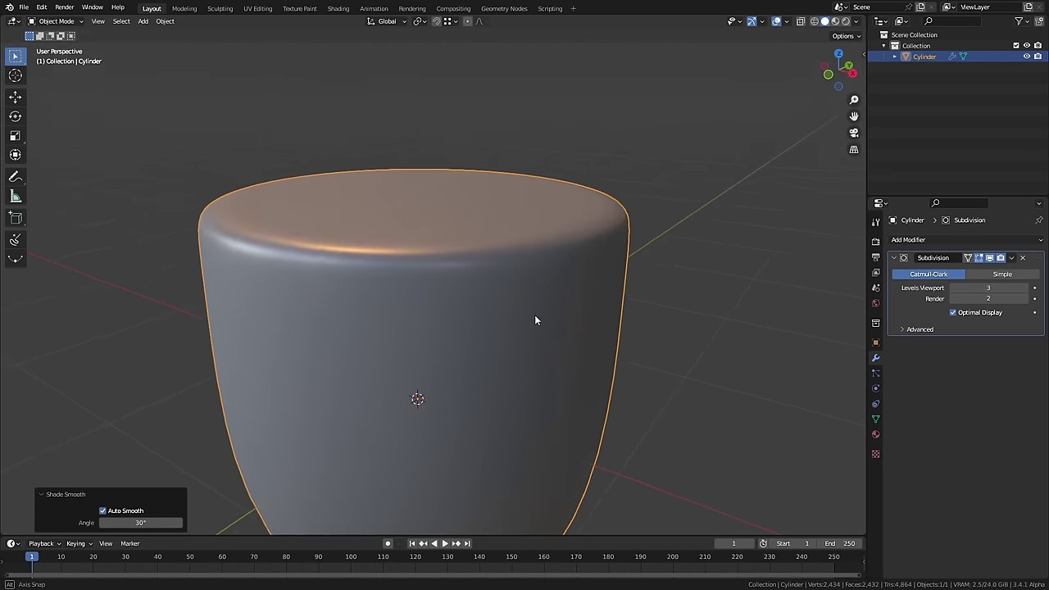
pyautogui.press('ctrl')
pyautogui.hotkey('ctrl', '2')
pyautogui.hotkey('ctrl', '3')
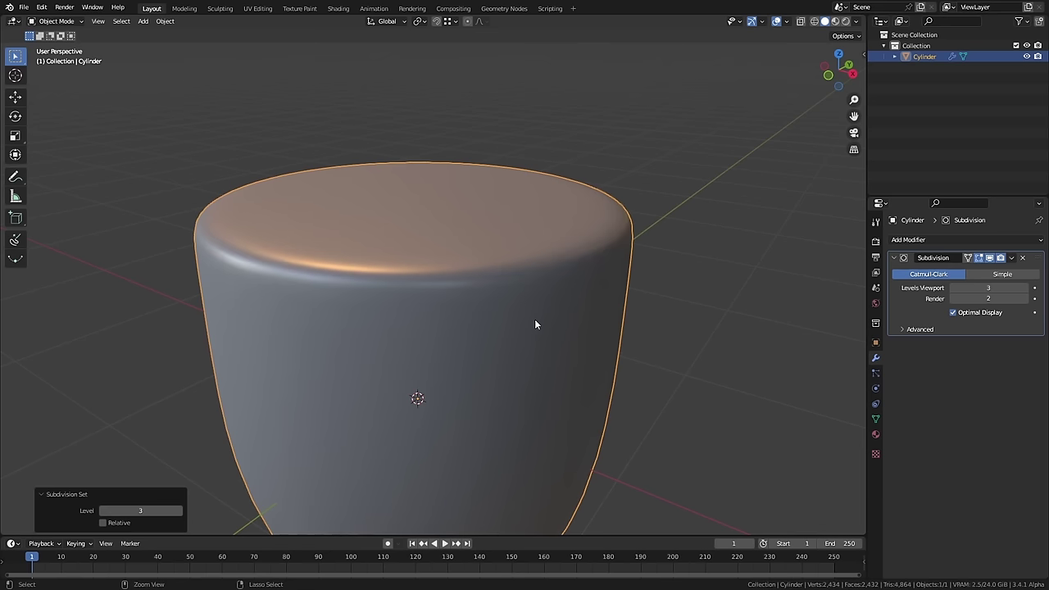
pyautogui.moveTo(496, 267)
pyautogui.mouseDown(button='middle')
pyautogui.moveTo(487, 265)
pyautogui.moveTo(502, 282)
pyautogui.mouseUp(button='middle')
pyautogui.scroll(-6, 502, 282)
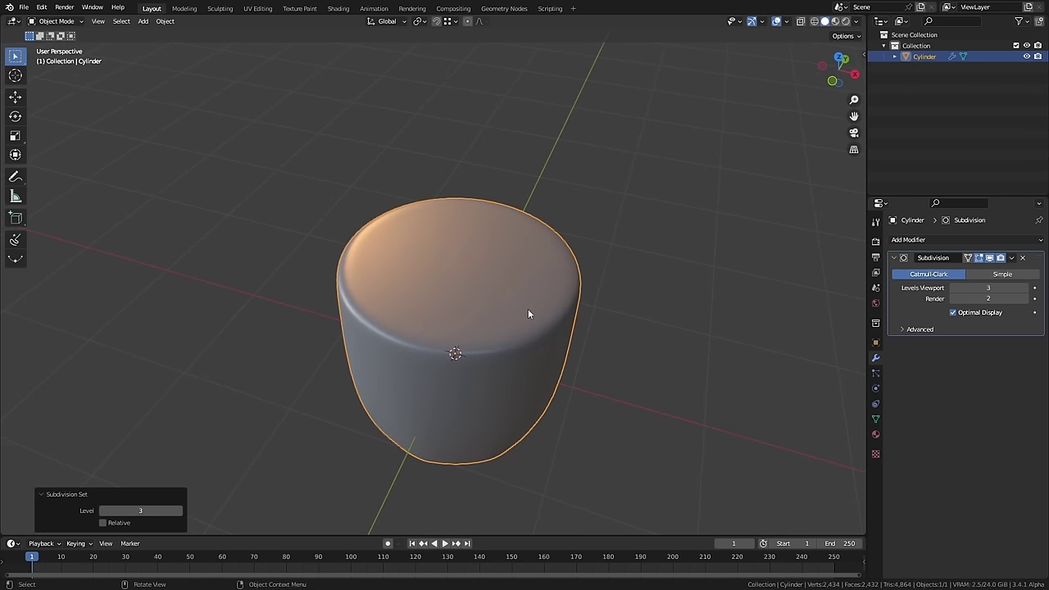
pyautogui.scroll(3, 478, 276)
pyautogui.moveTo(488, 274); pyautogui.dragTo(475, 249, button='middle')
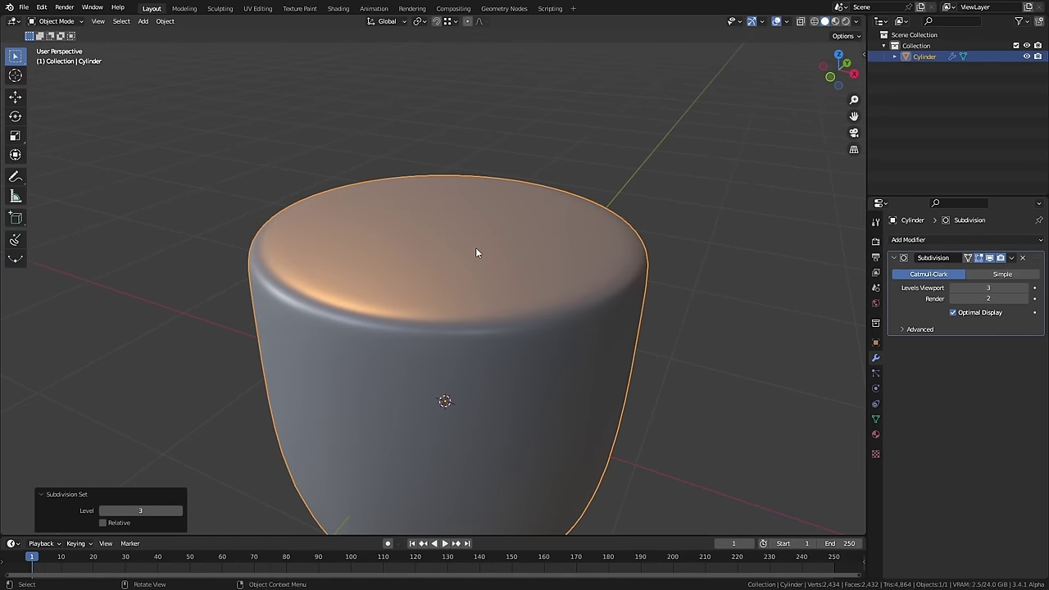
# - Extrude the cap's centre octagon 0.6553 m upward into a neck, checking it in wireframe
pyautogui.press('Tab')
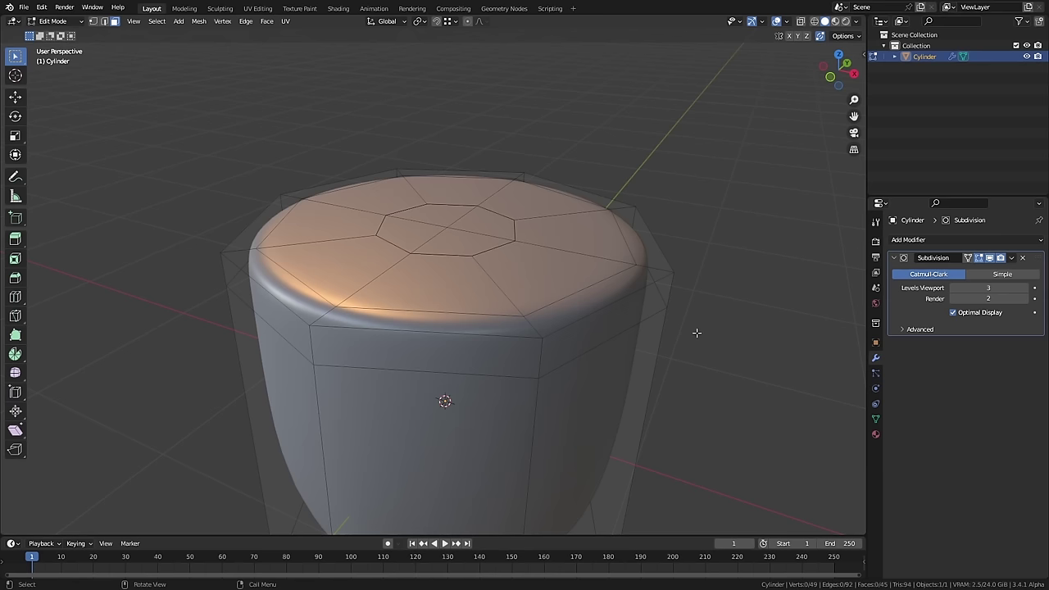
pyautogui.keyDown('shift'); pyautogui.click(488, 250); pyautogui.keyUp('shift')
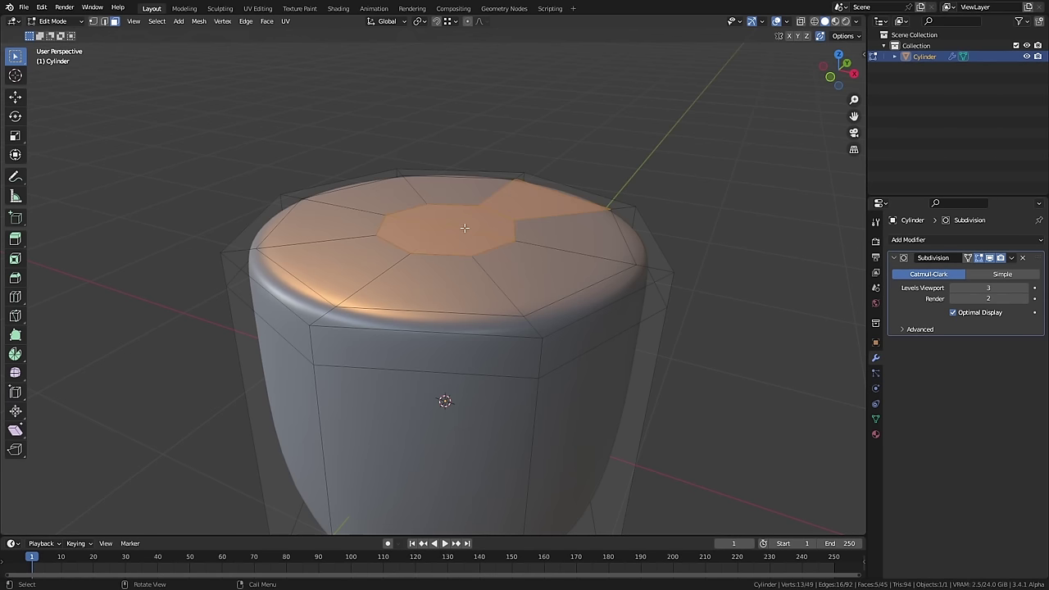
pyautogui.hotkey('ctrl', 'z')
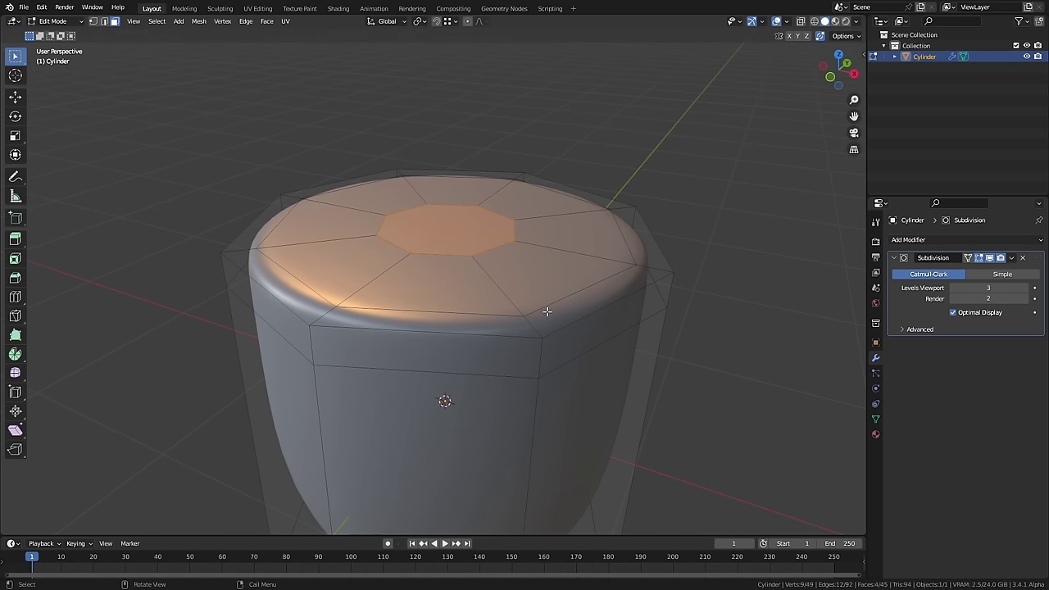
pyautogui.press('e')
pyautogui.click(529, 190)
pyautogui.press('z')
pyautogui.click(440, 216)
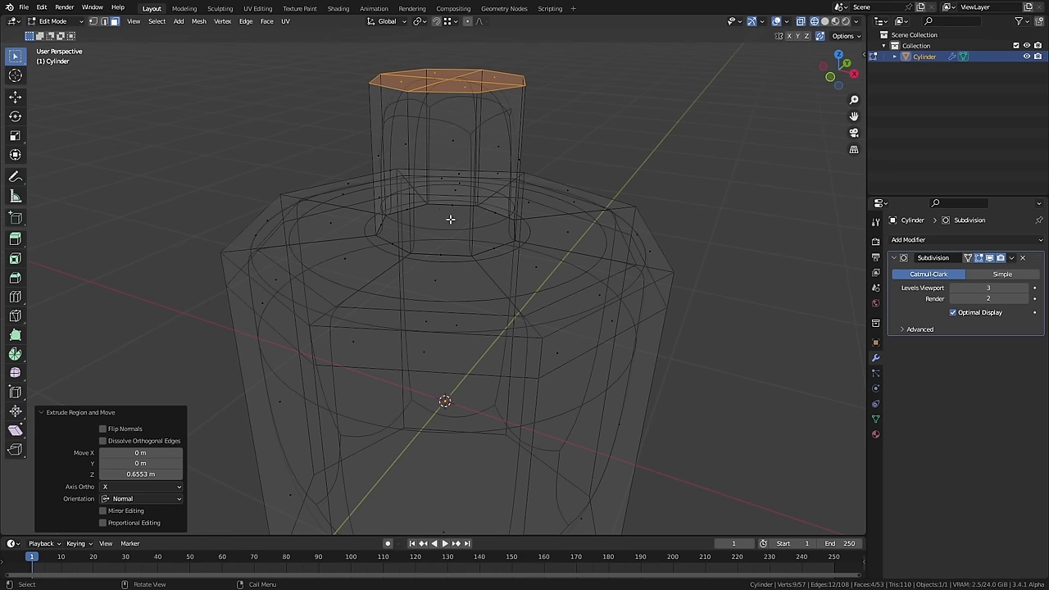
pyautogui.press('z')
pyautogui.click(521, 217)
# - Add support loops near the neck's top and against its base to tighten the bottle shape
pyautogui.hotkey('ctrl', 'r')
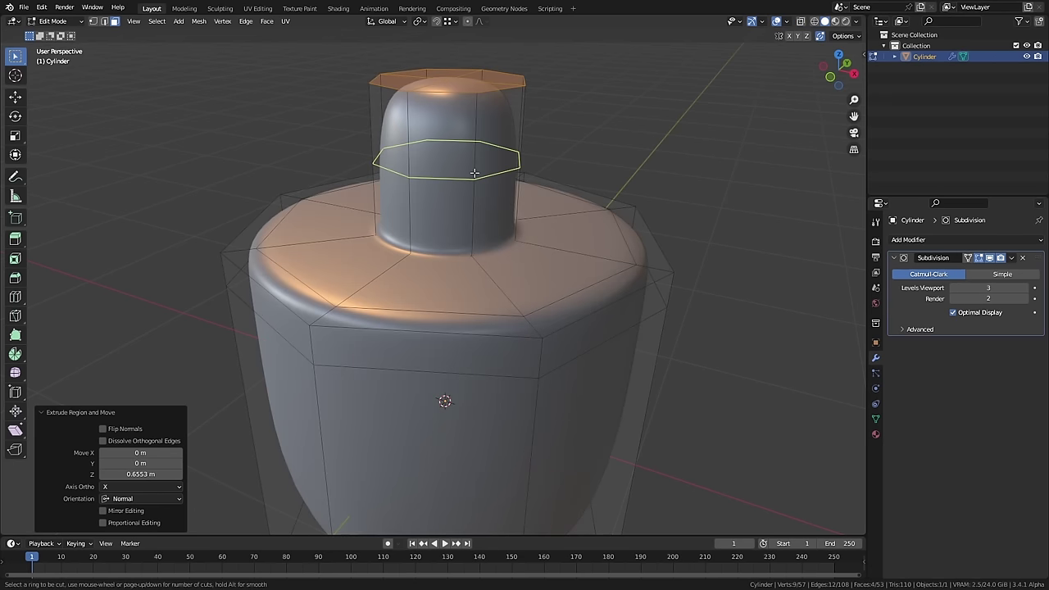
pyautogui.click(522, 178)
pyautogui.click(472, 102)
pyautogui.hotkey('ctrl', 'r')
pyautogui.click(560, 243)
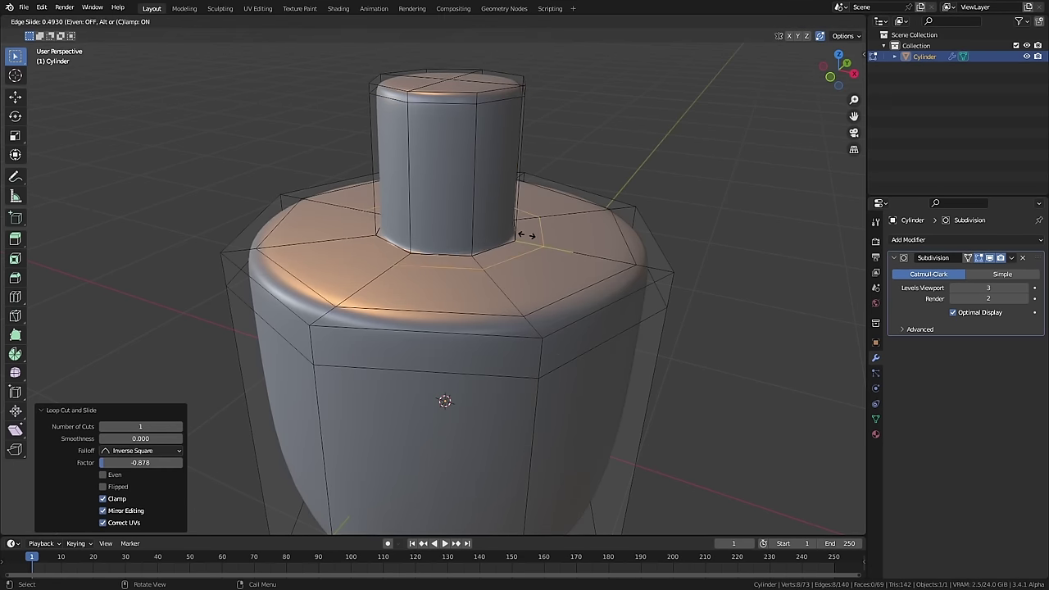
pyautogui.click(522, 234)
pyautogui.moveTo(524, 213); pyautogui.dragTo(521, 287, button='middle')
pyautogui.scroll(-3, 521, 287)
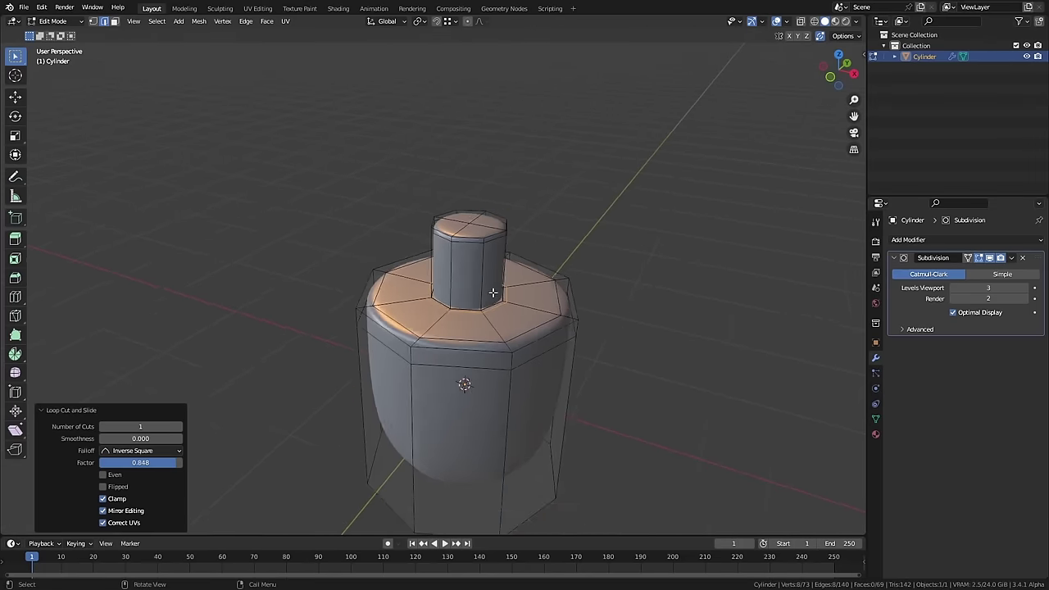
pyautogui.press('Tab')
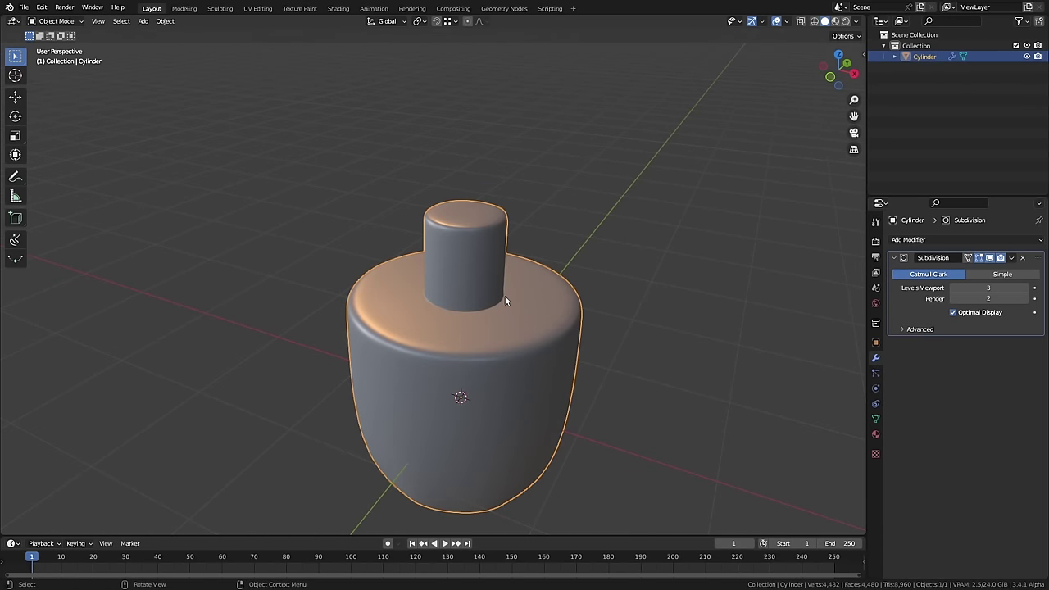